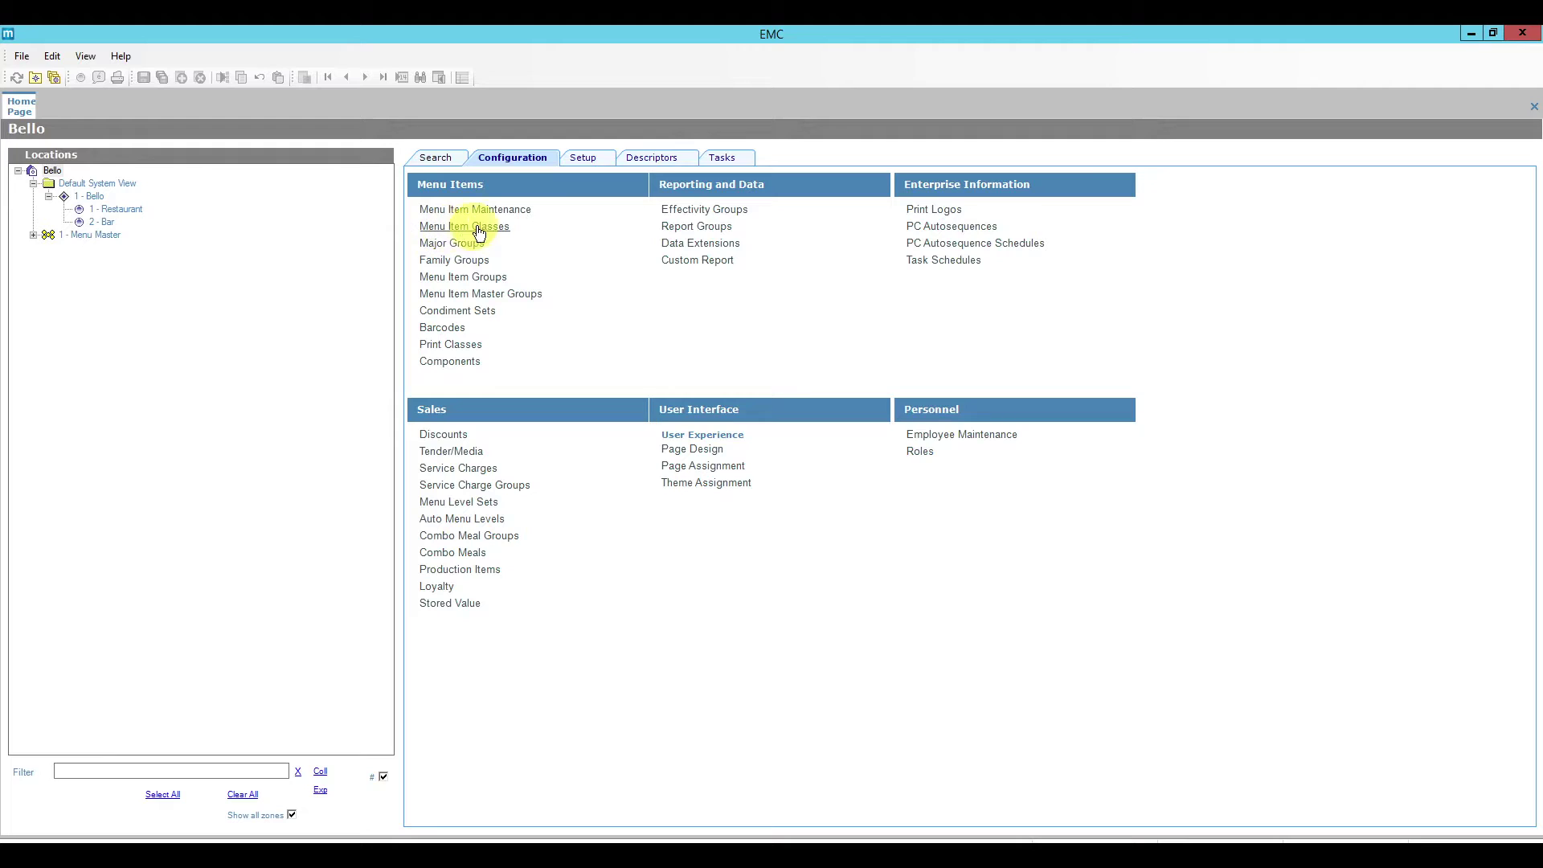
Open Menu Item Classes at the Bello enterprise level
left_click(53, 170)
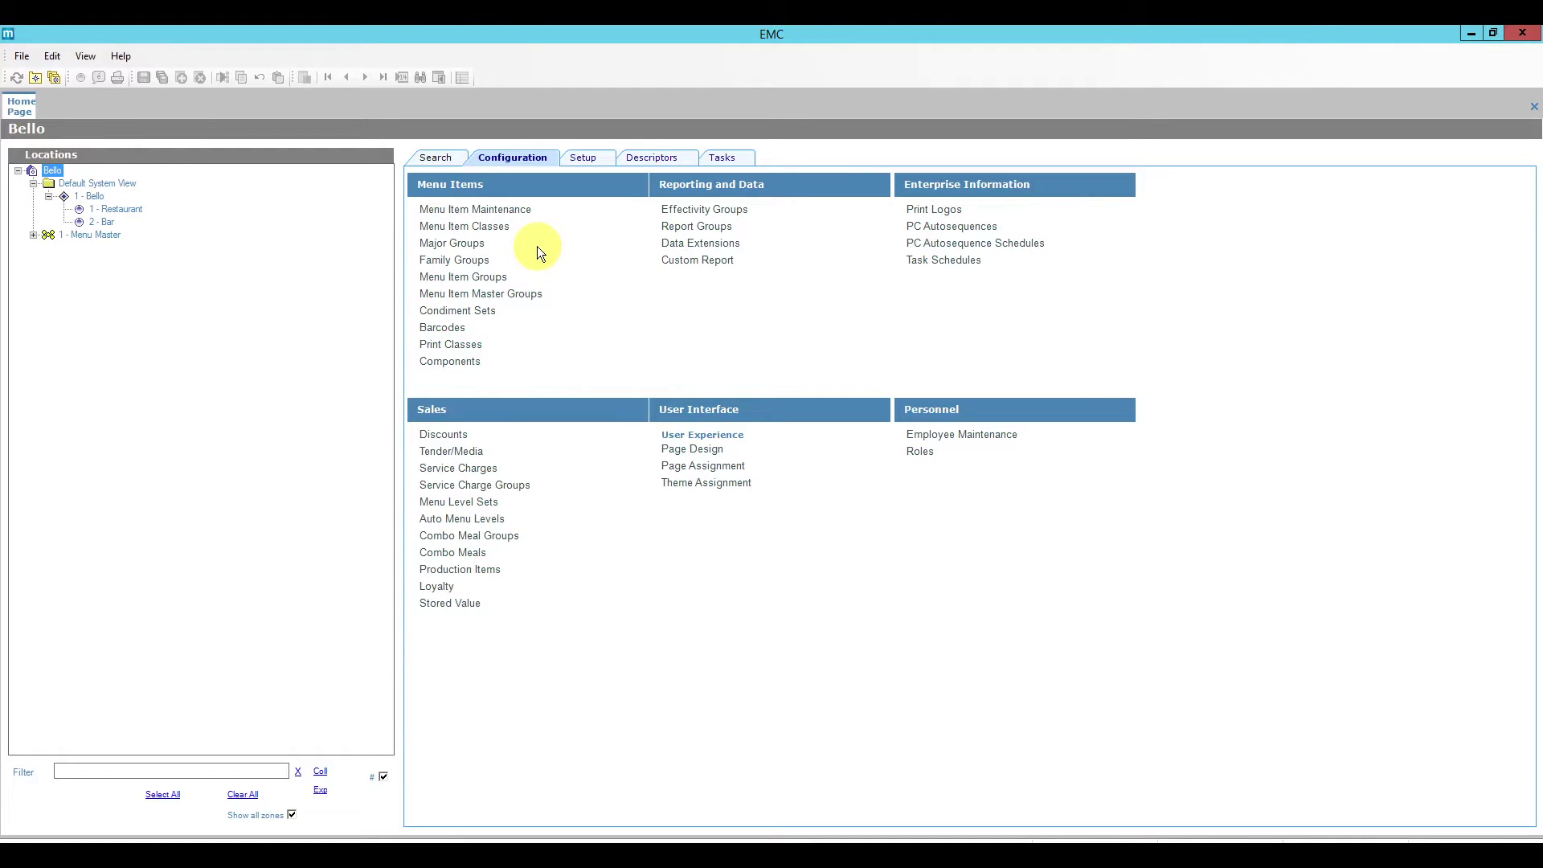
left_click(499, 229)
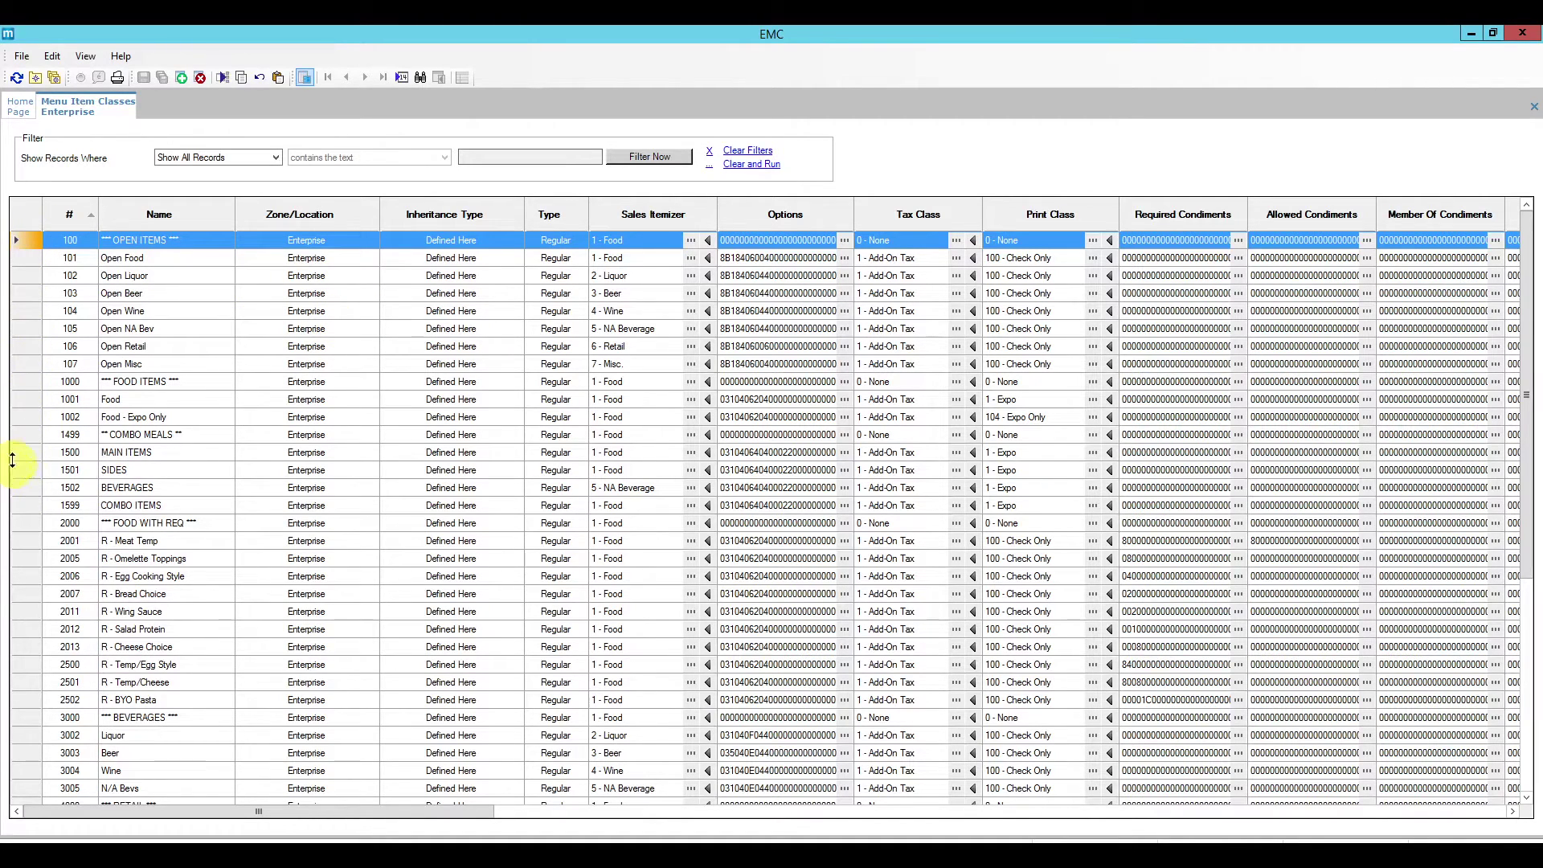
left_click(26, 399)
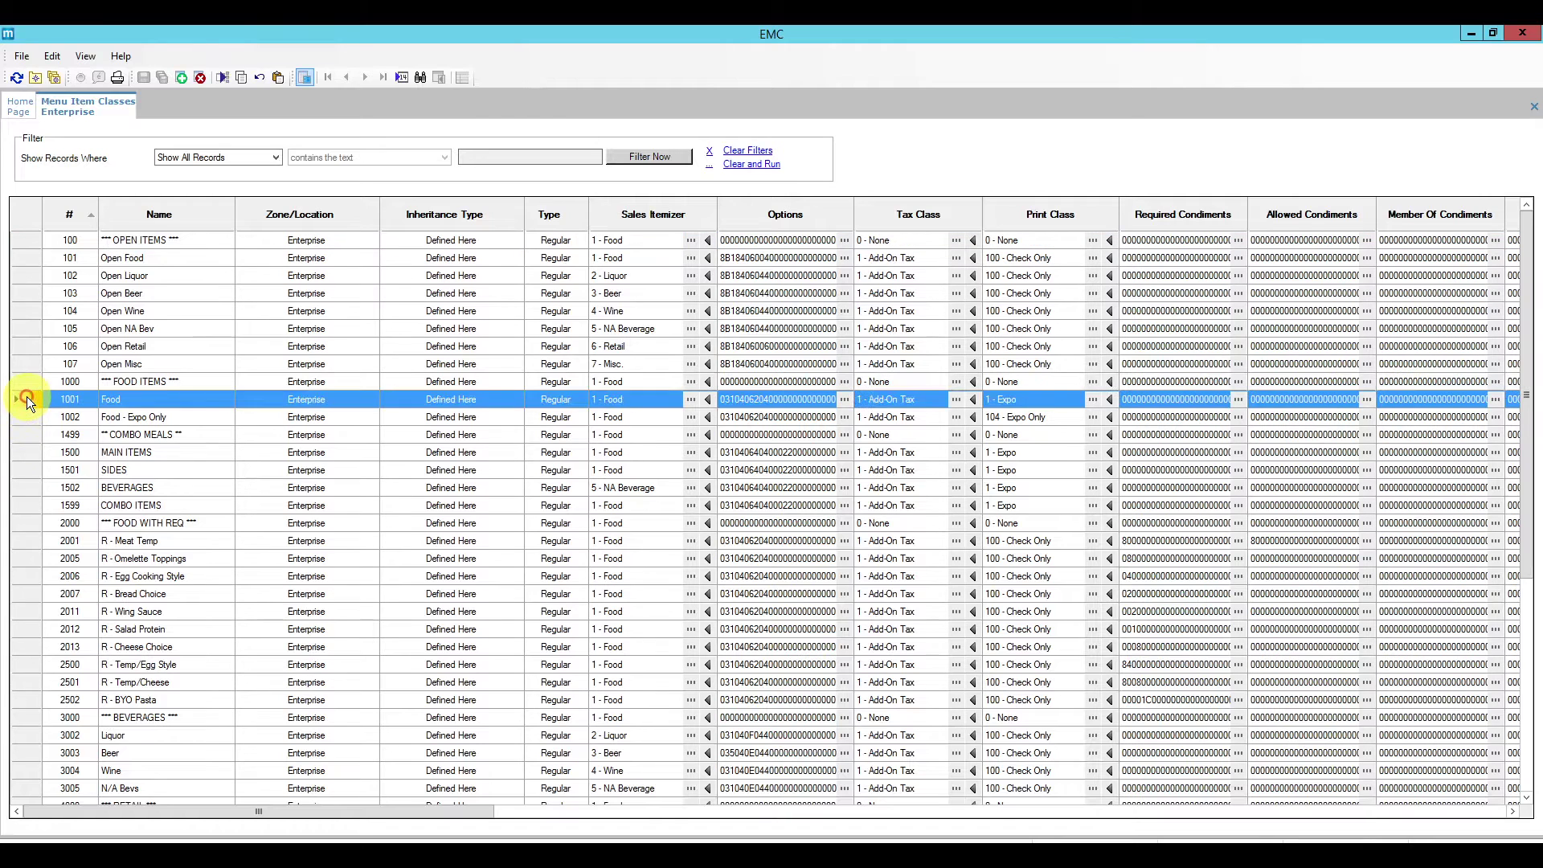
left_click_drag(27, 256, 32, 524)
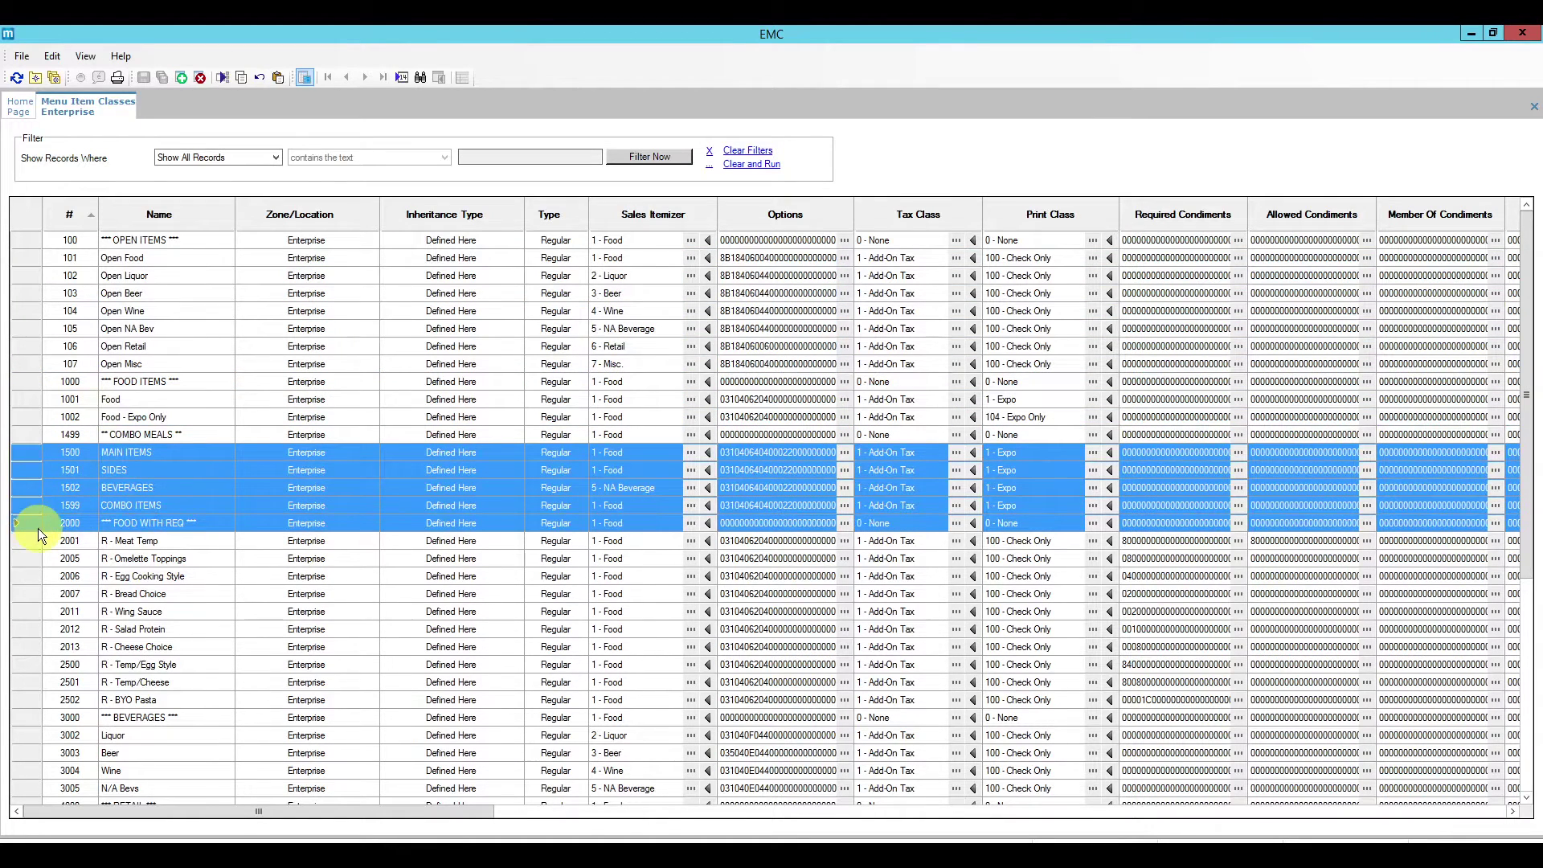
scroll(35, 507, "down", 2)
left_click_drag(24, 437, 32, 597)
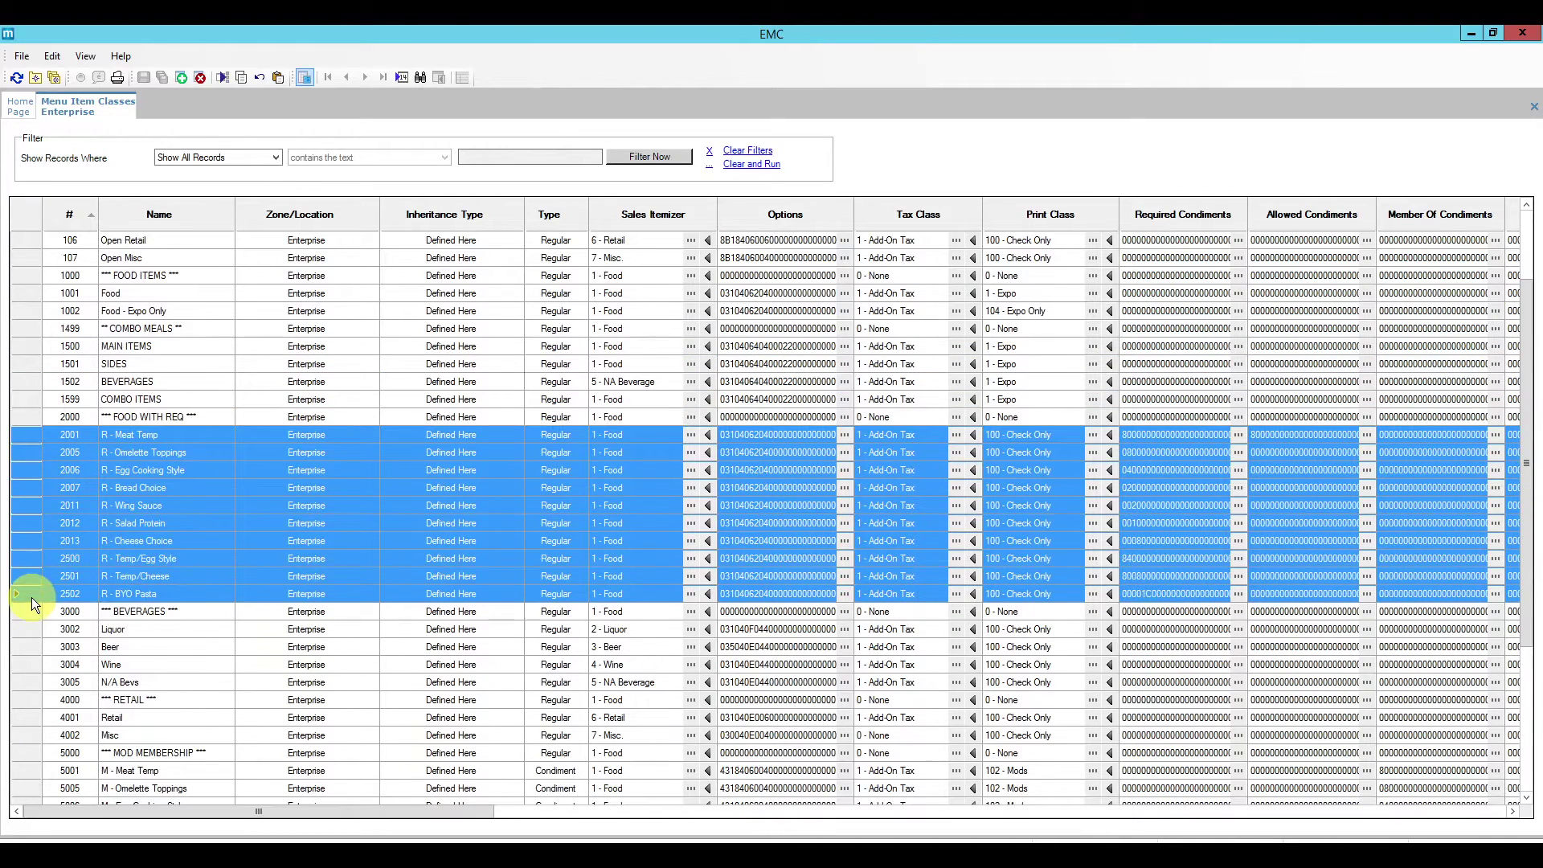
scroll(31, 597, "down", 4)
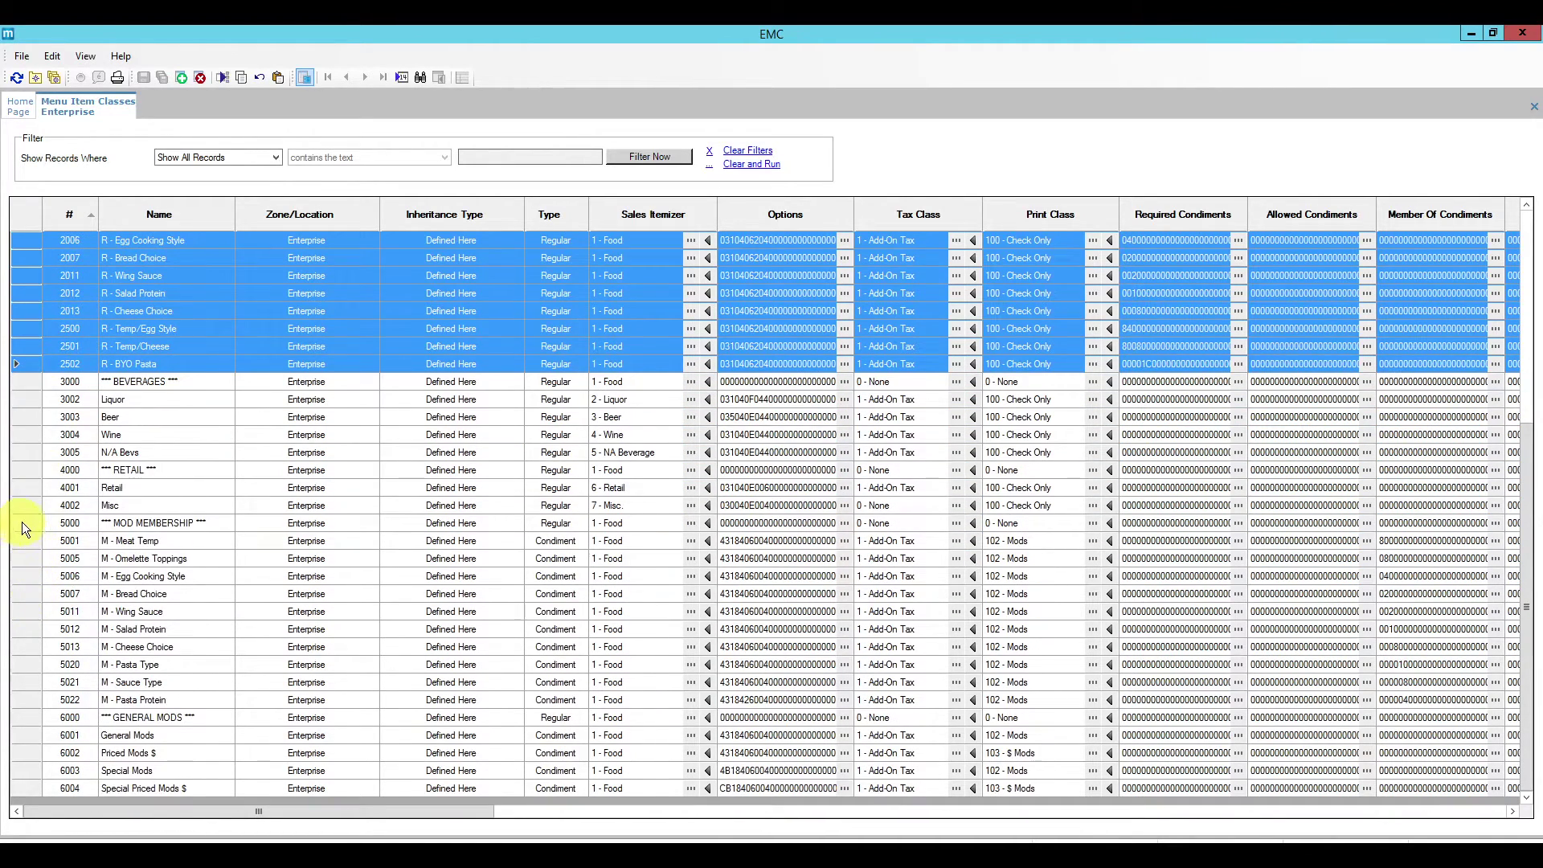
left_click(31, 524)
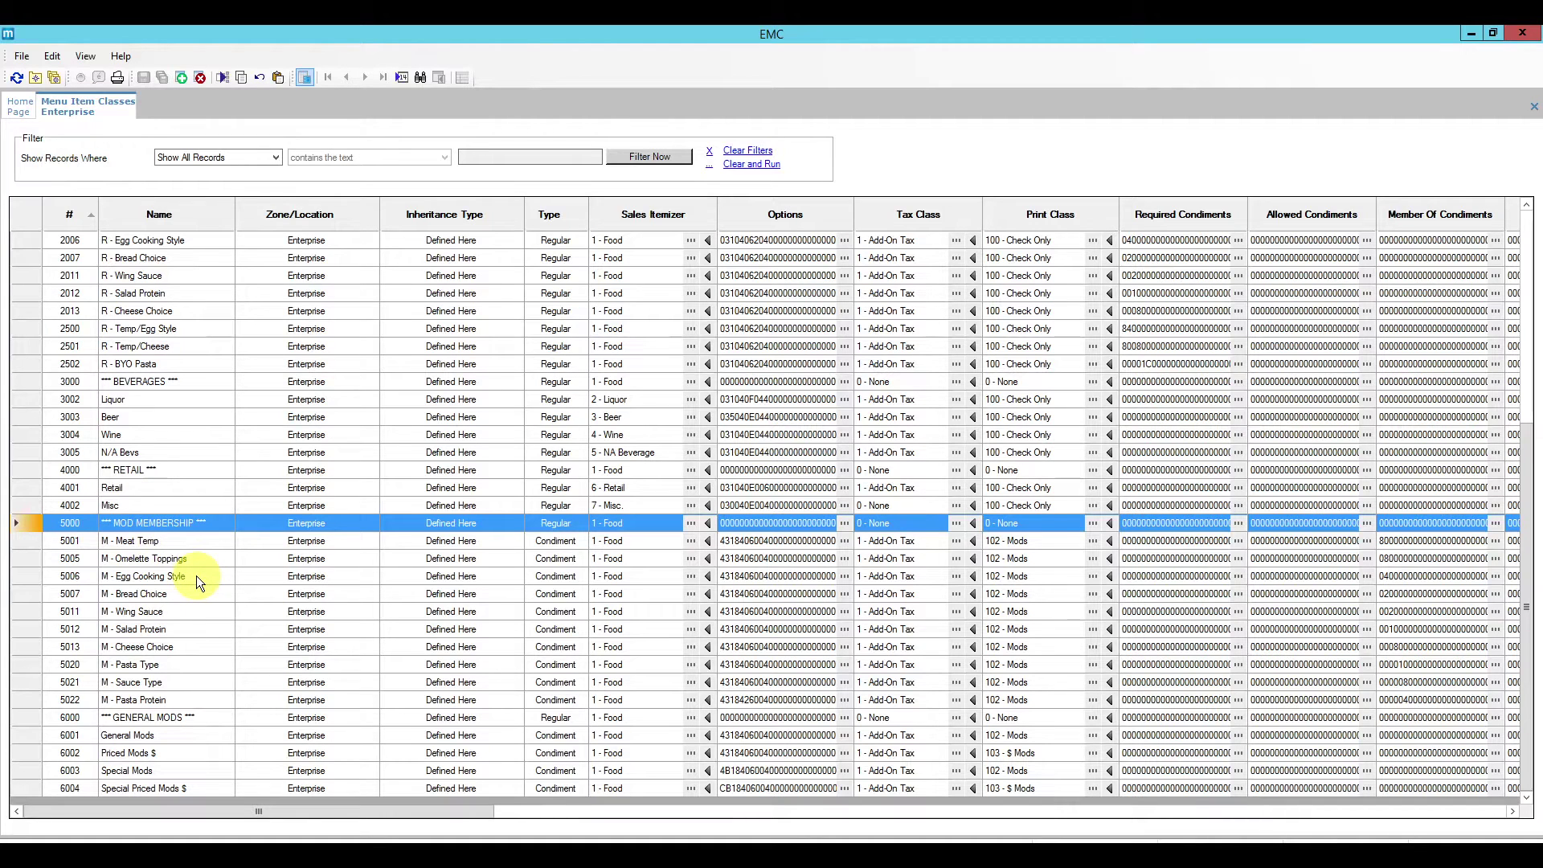
left_click(22, 542)
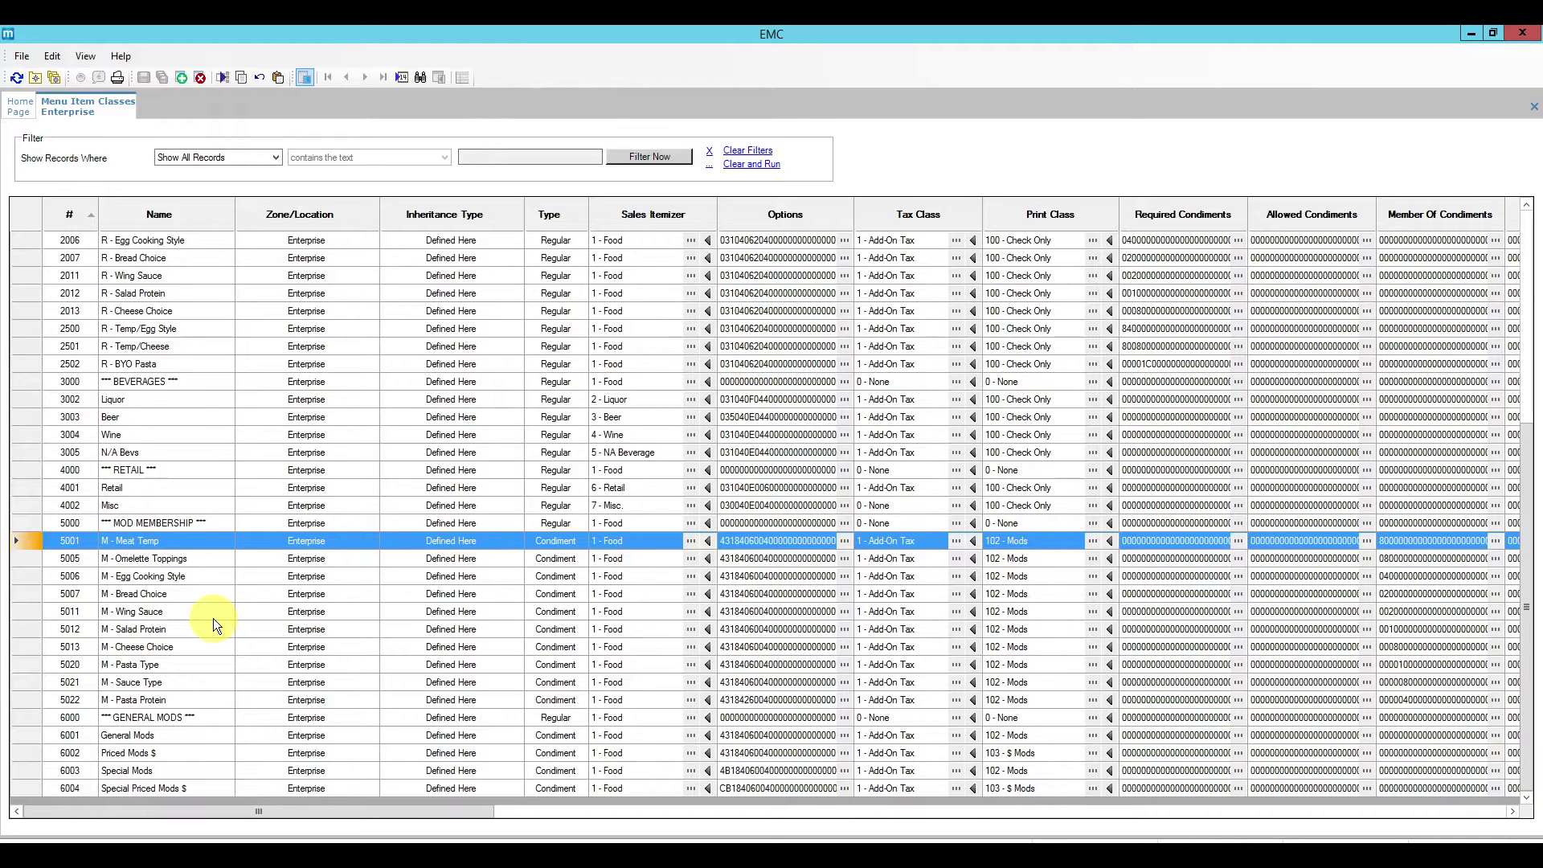
key("Up")
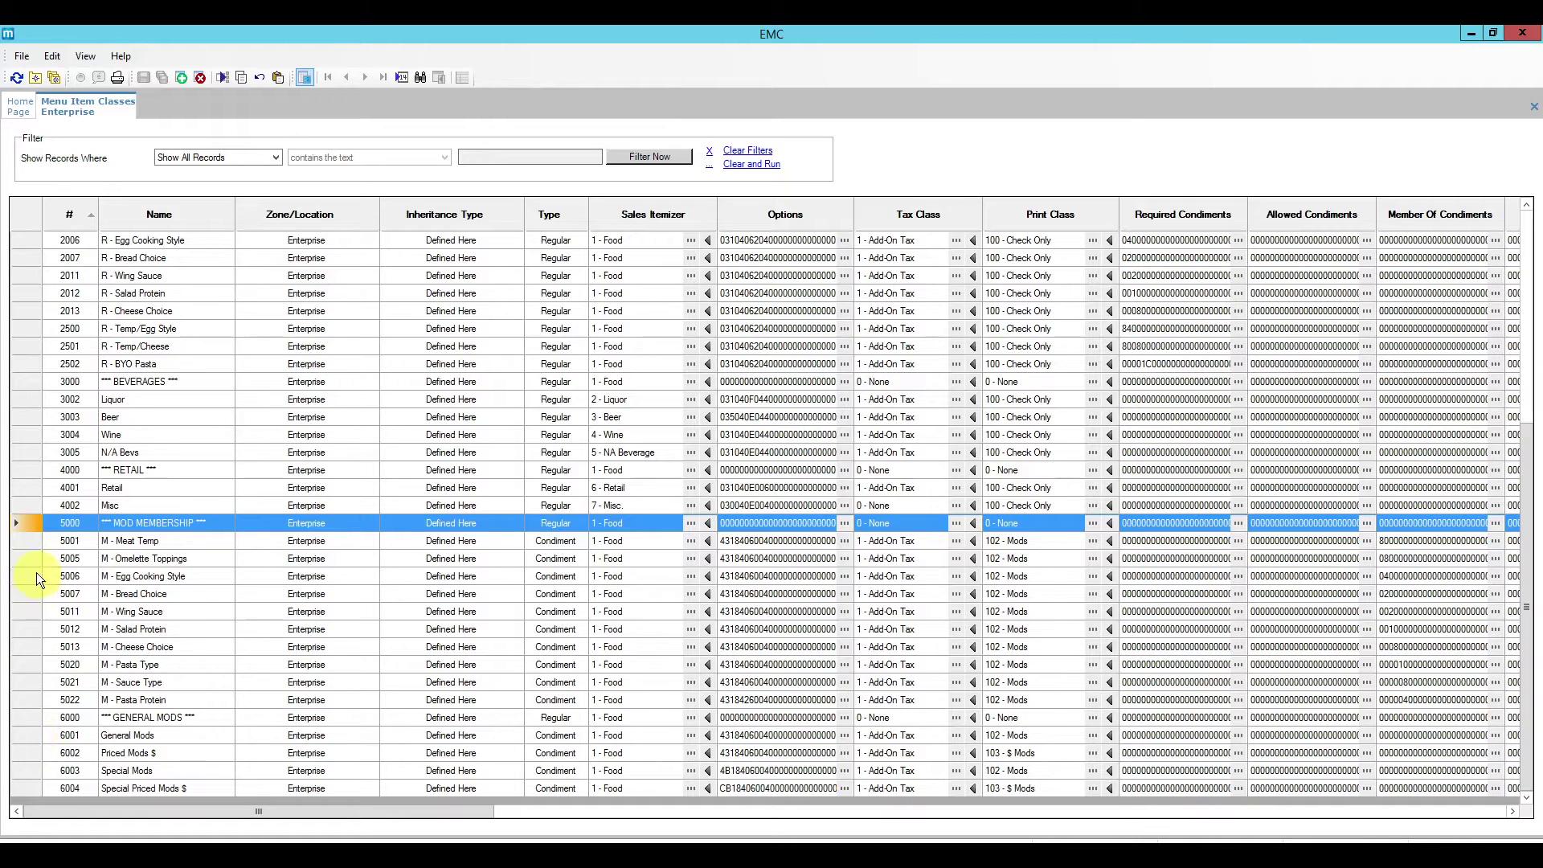
left_click_drag(27, 538, 26, 696)
scroll(59, 630, "up", 1)
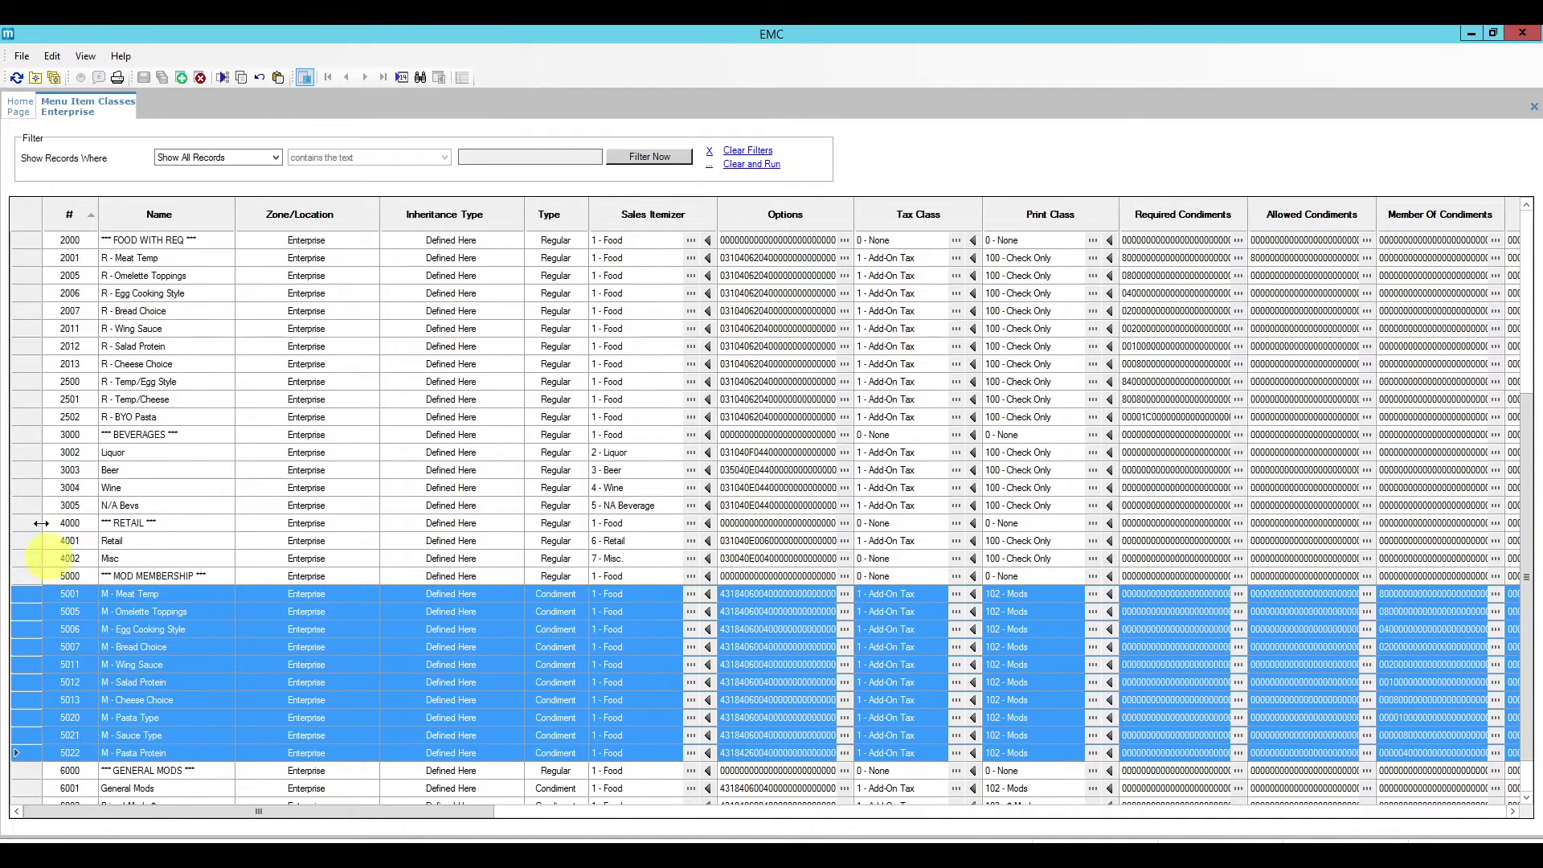
left_click_drag(27, 258, 26, 419)
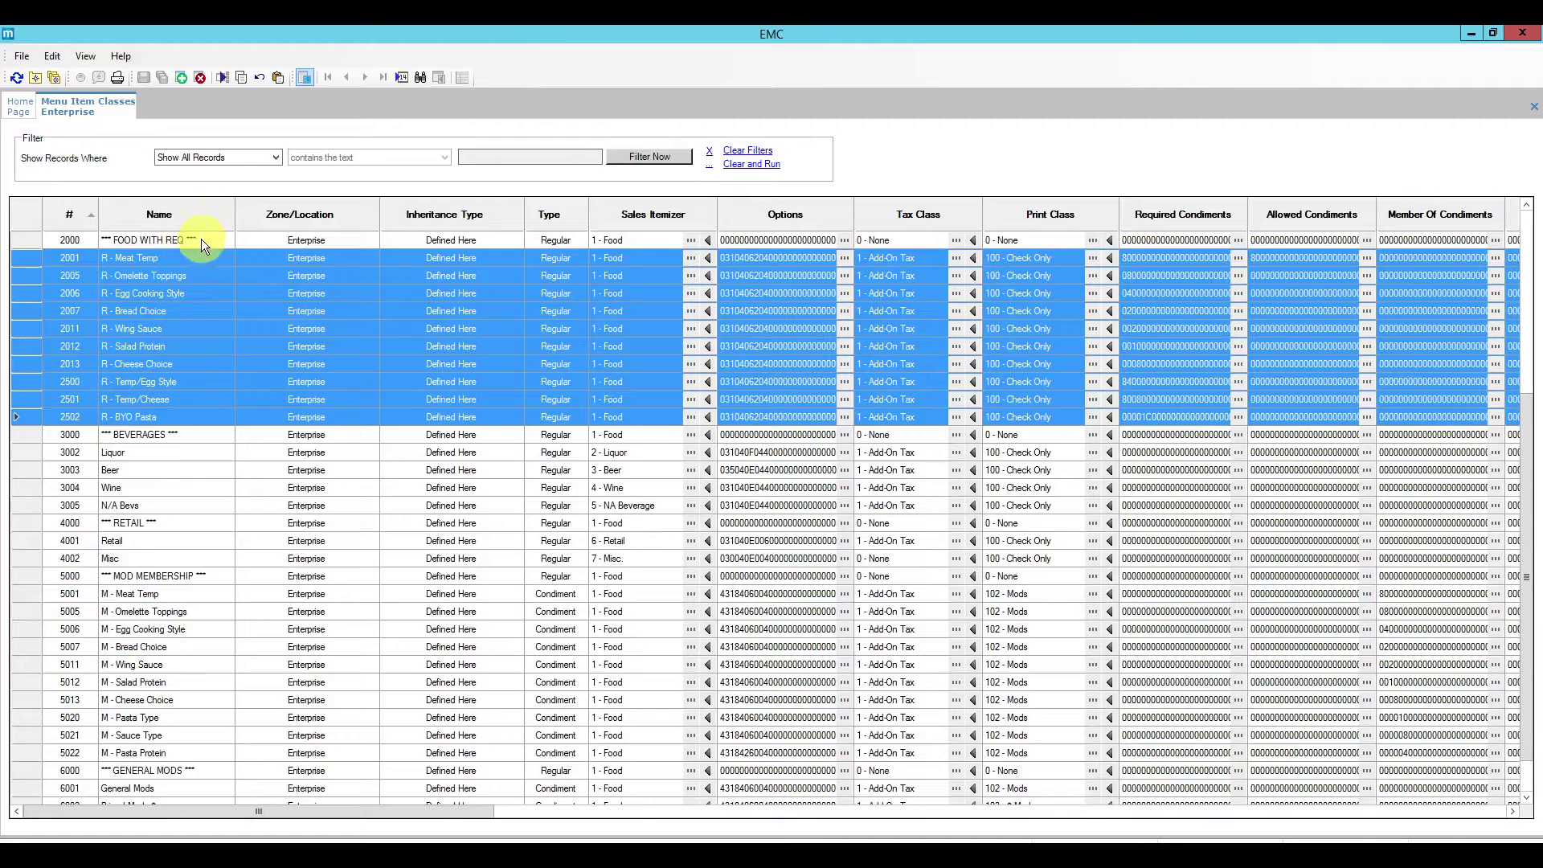
scroll(201, 239, "up", 1)
left_click(25, 310)
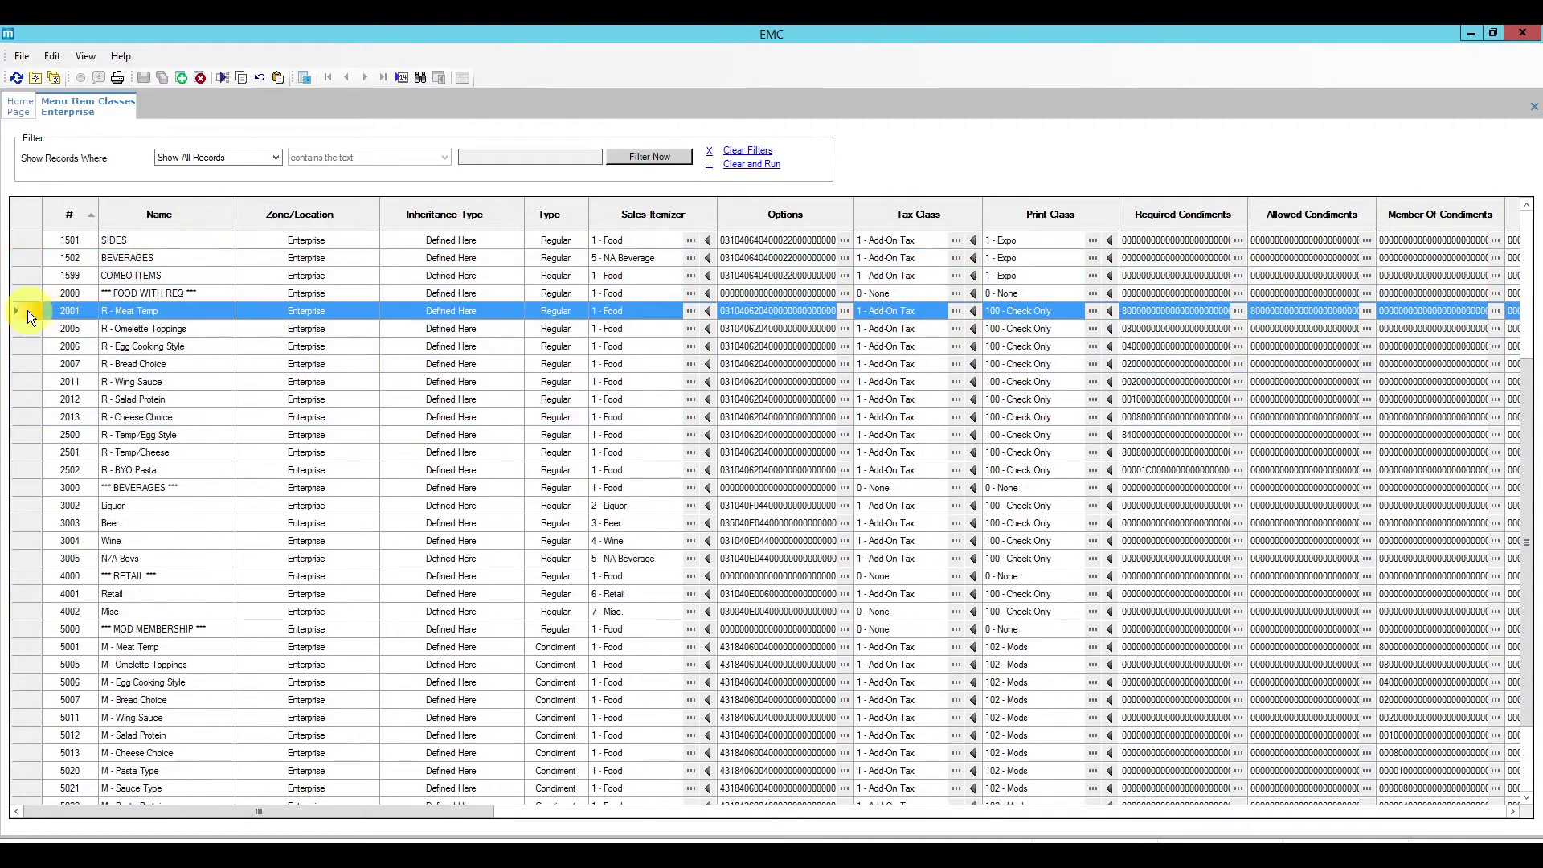
Open the class records in form view and show R - Wing Sauce's condiment groups
double_click(26, 311)
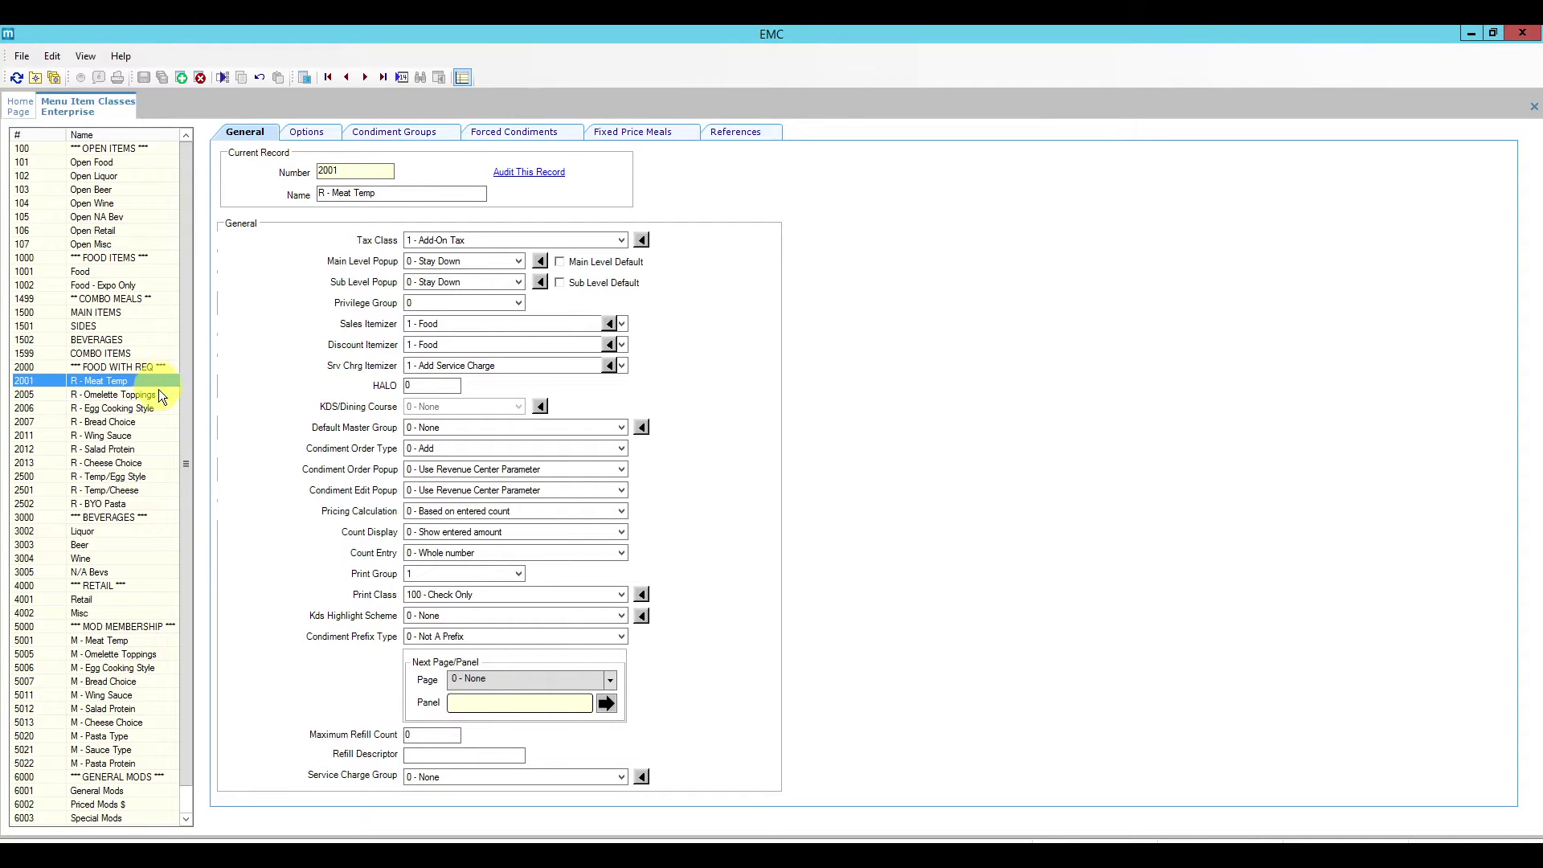
left_click(156, 410)
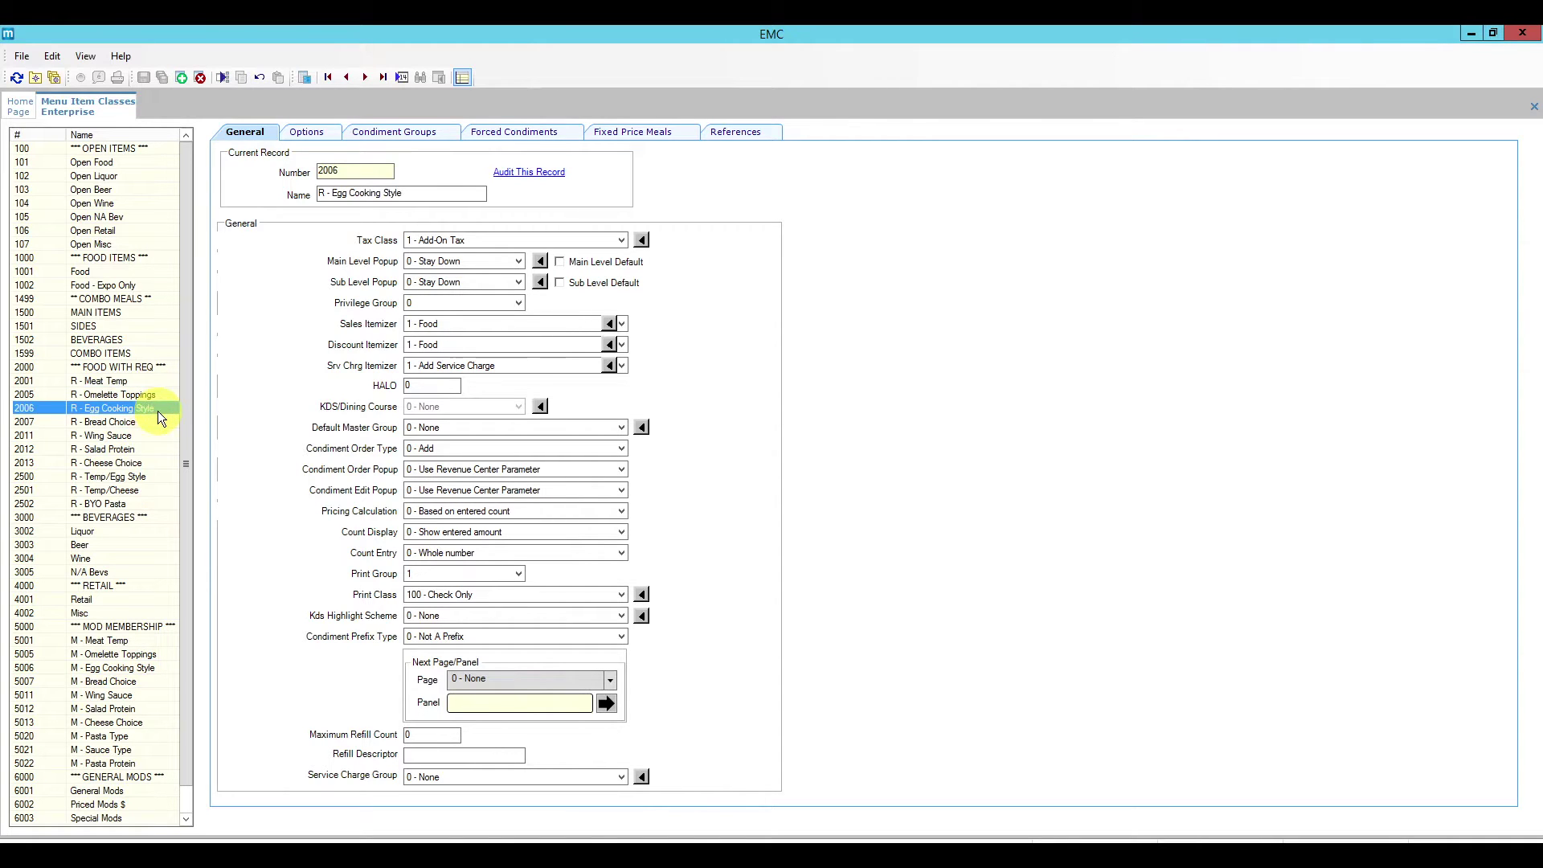
left_click(145, 437)
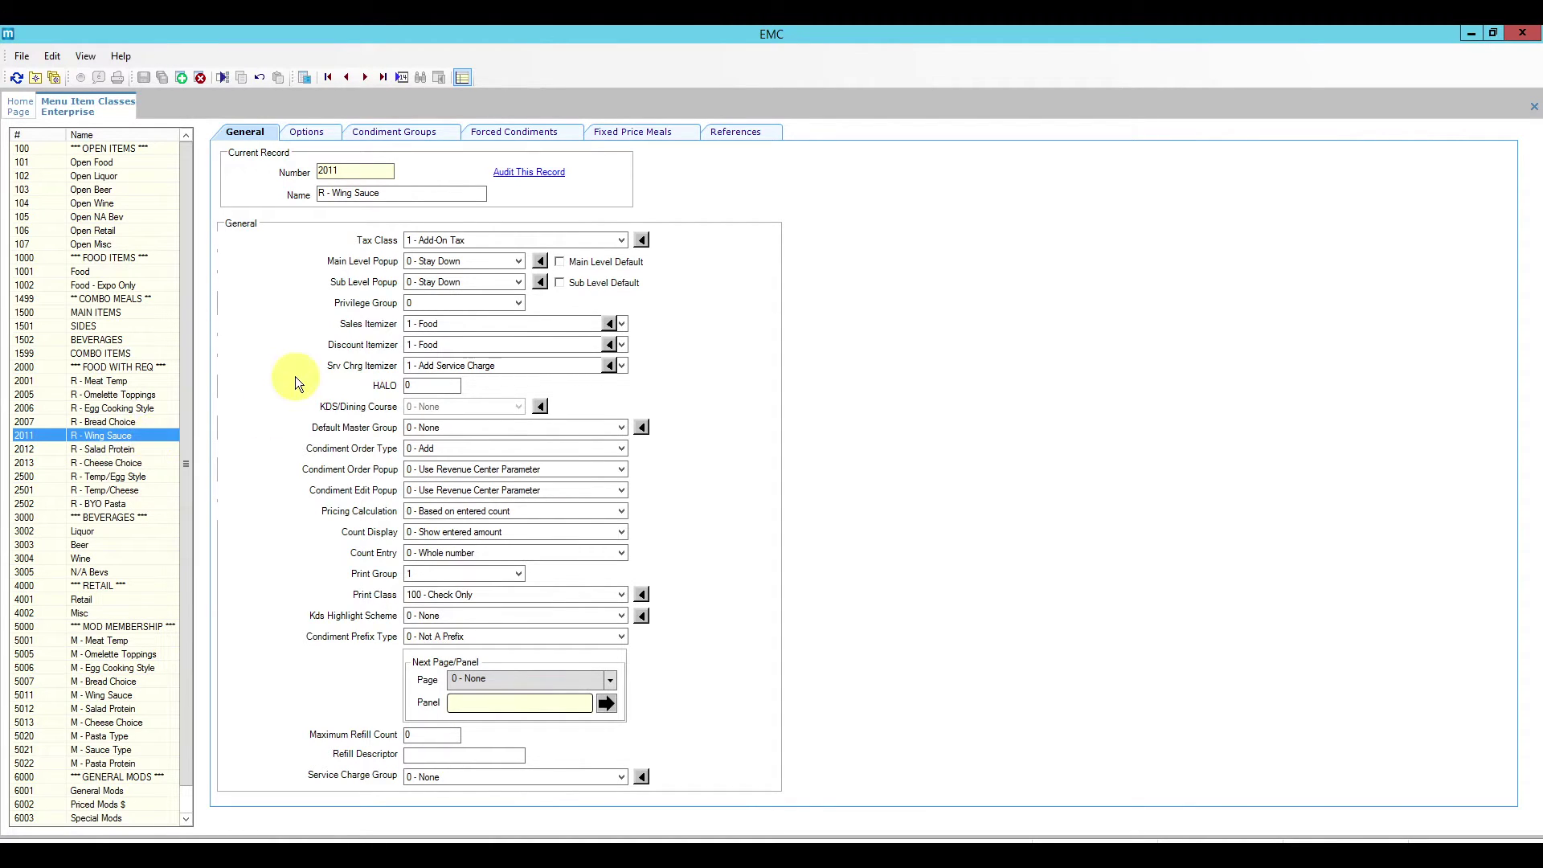
left_click(409, 134)
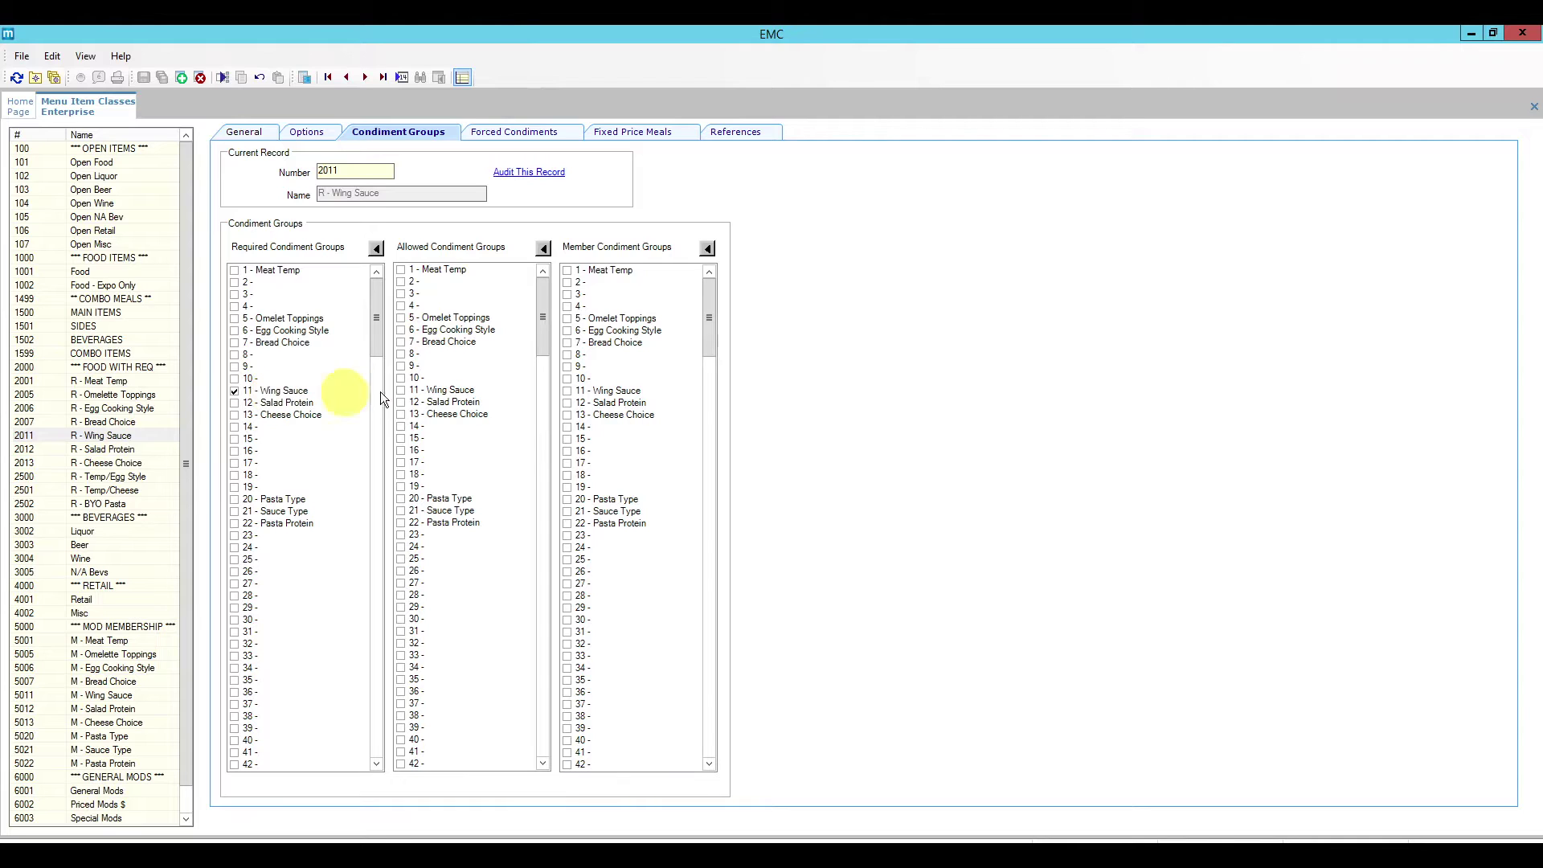
Add 11 - Wing Sauce to R - Wing Sauce's allowed condiment groups and save
left_click(400, 391)
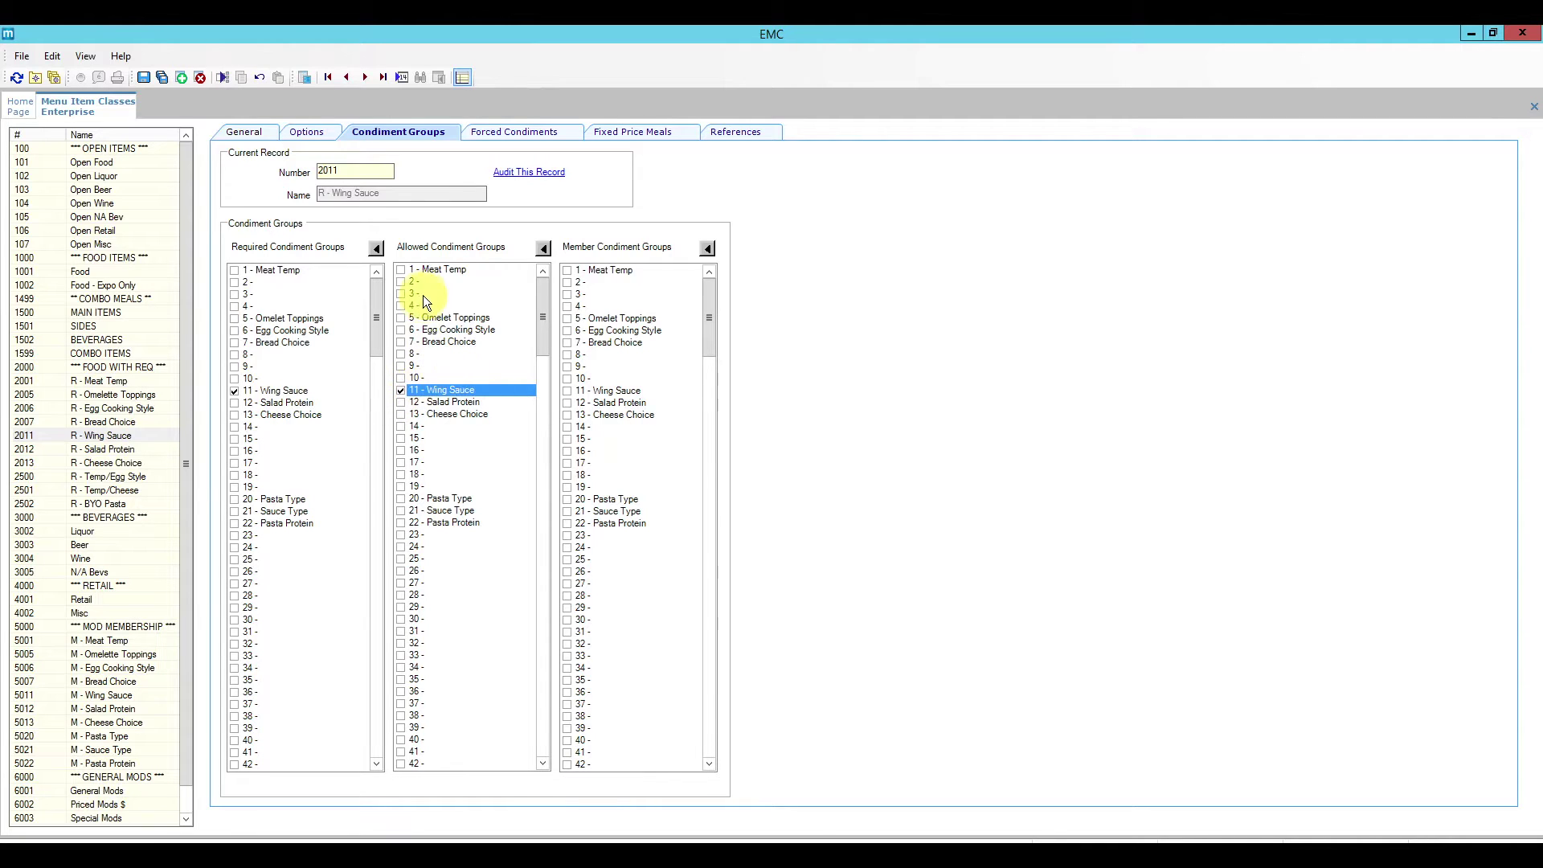
left_click_drag(544, 312, 554, 749)
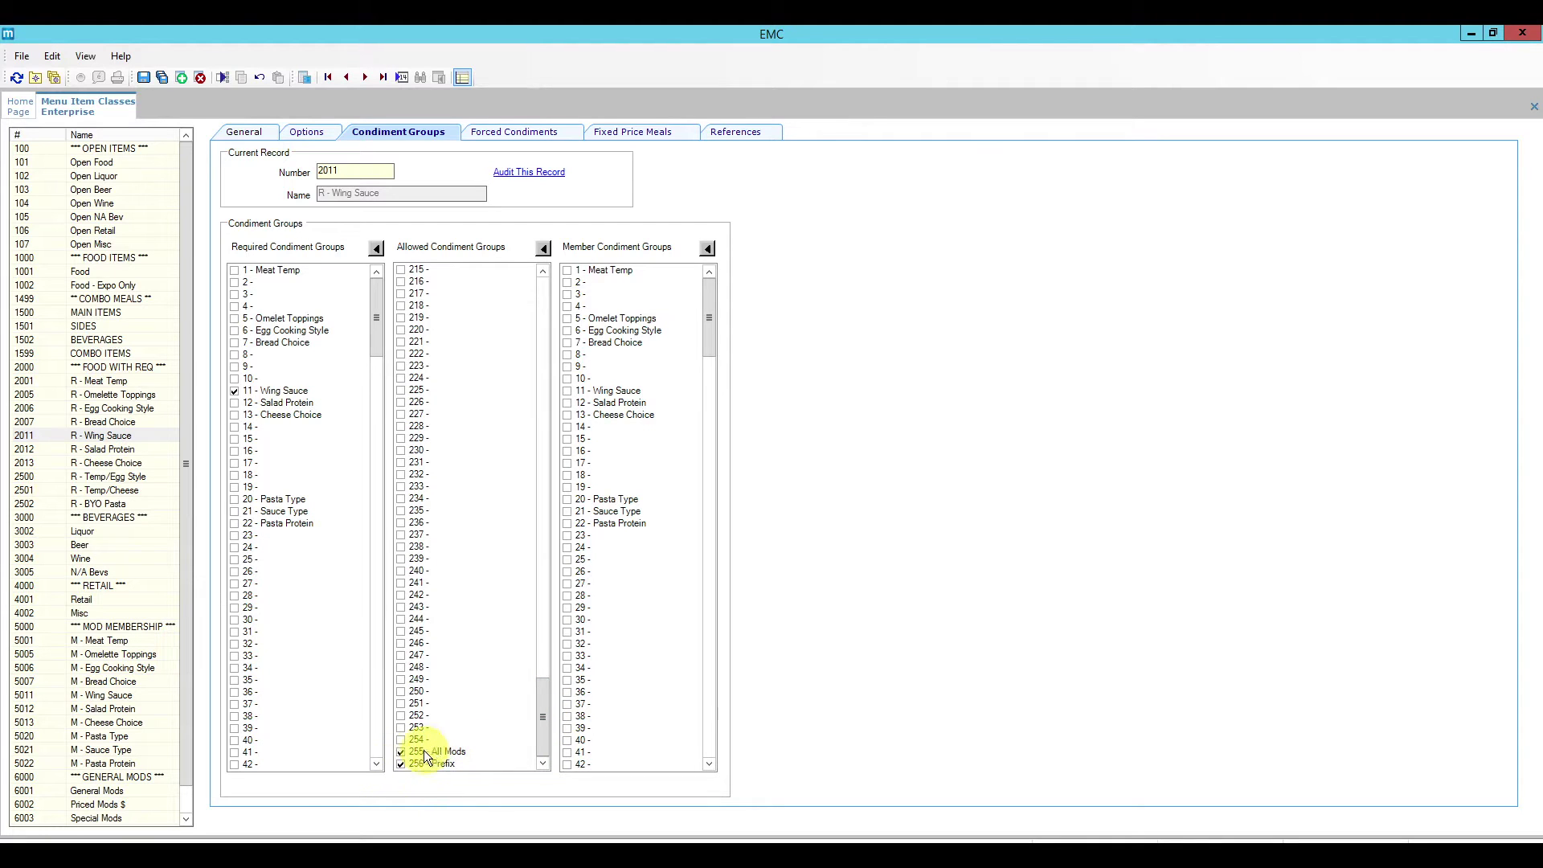
left_click_drag(542, 717, 543, 268)
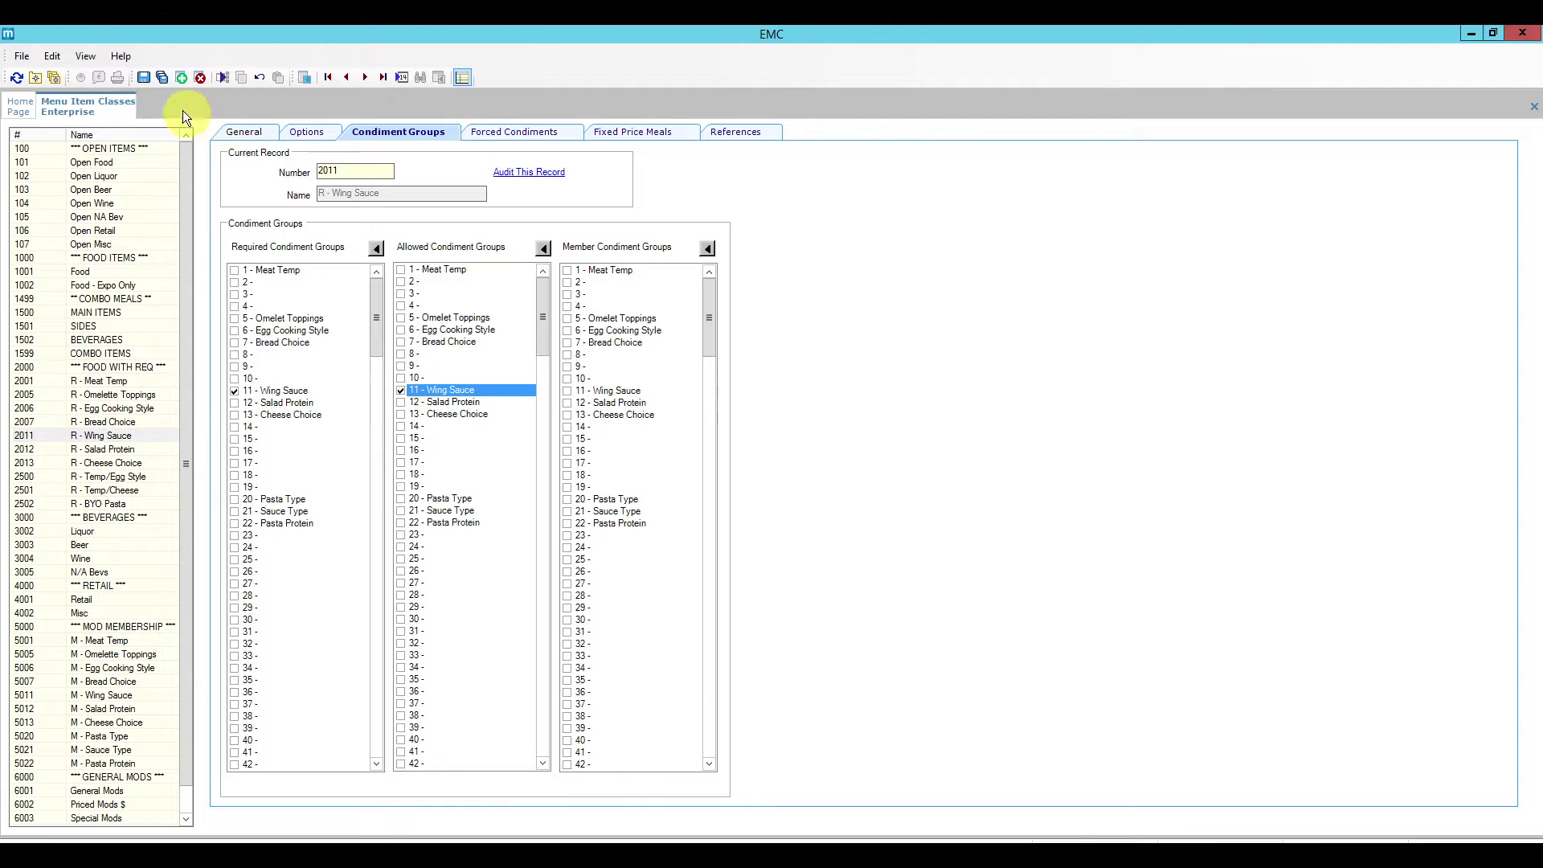
left_click(145, 78)
Name condiment group 2 'Condiment Group 2', save it, and close the group names page
left_click(377, 250)
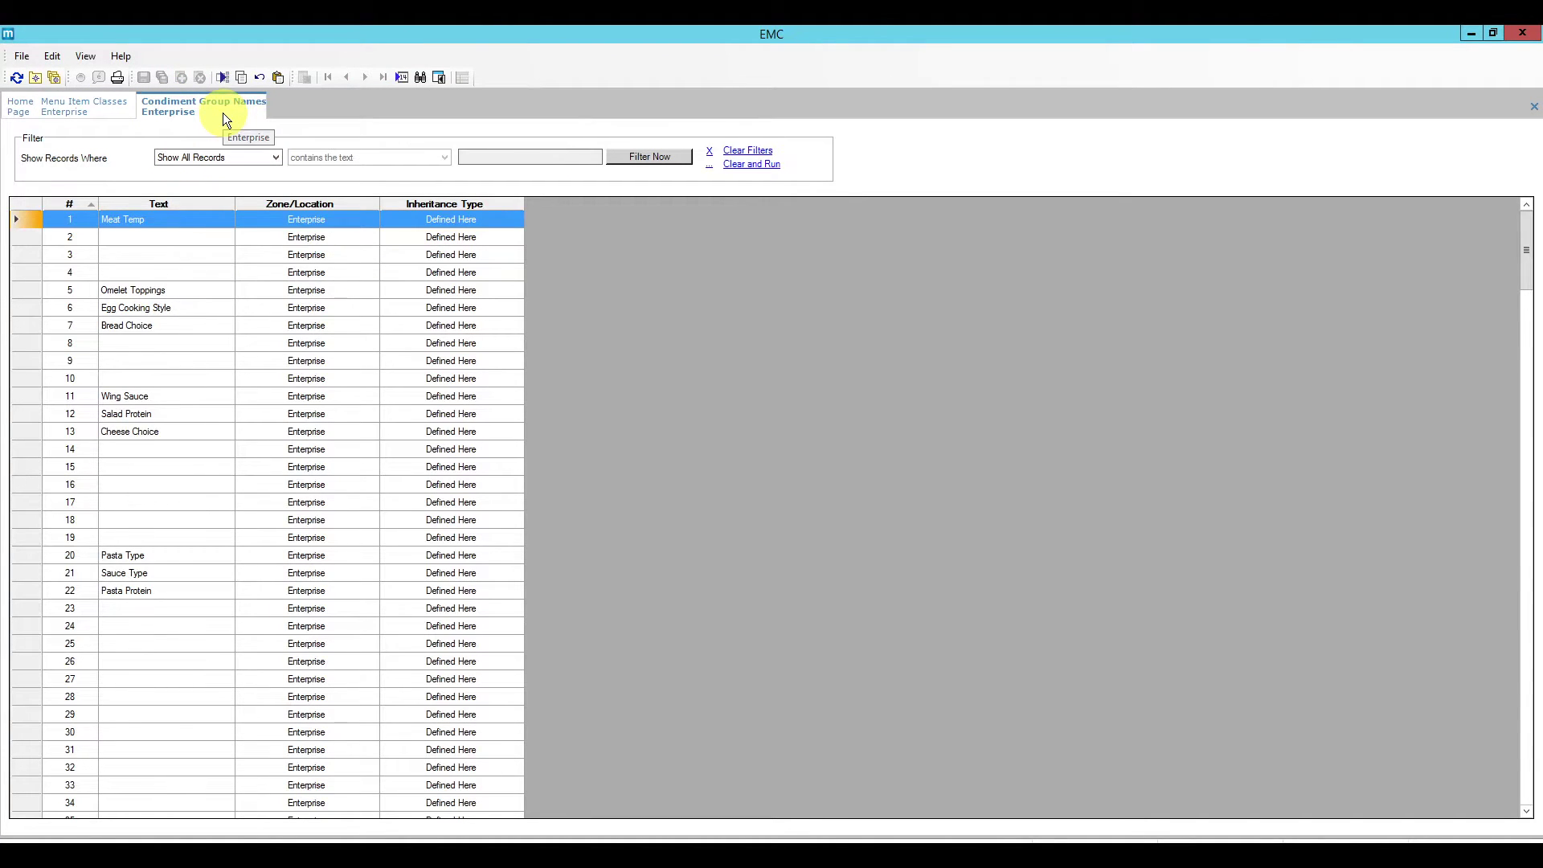
left_click(156, 235)
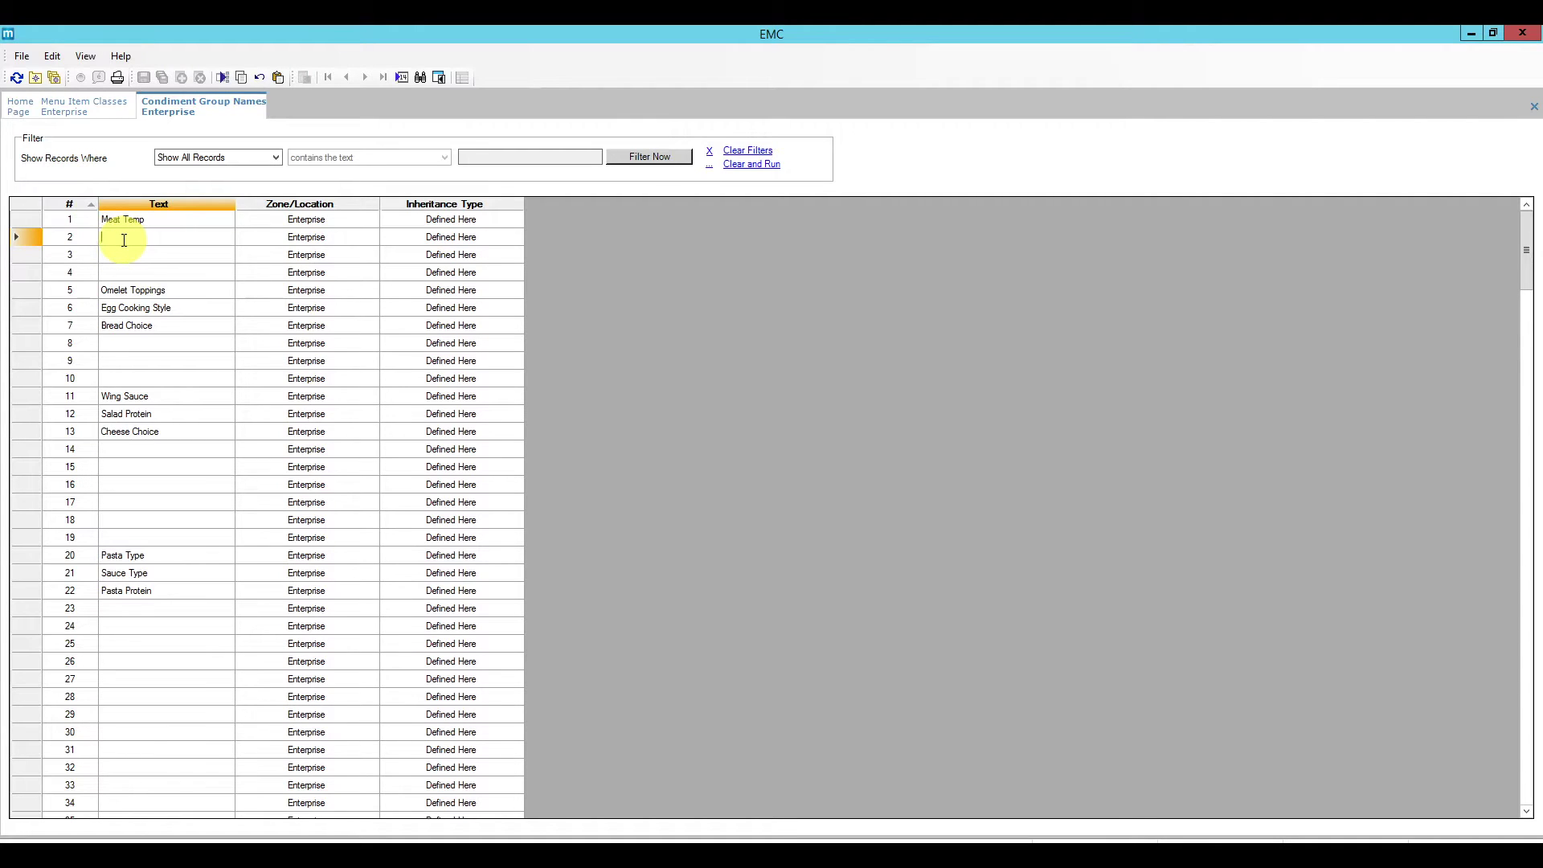
type("Condiment Group")
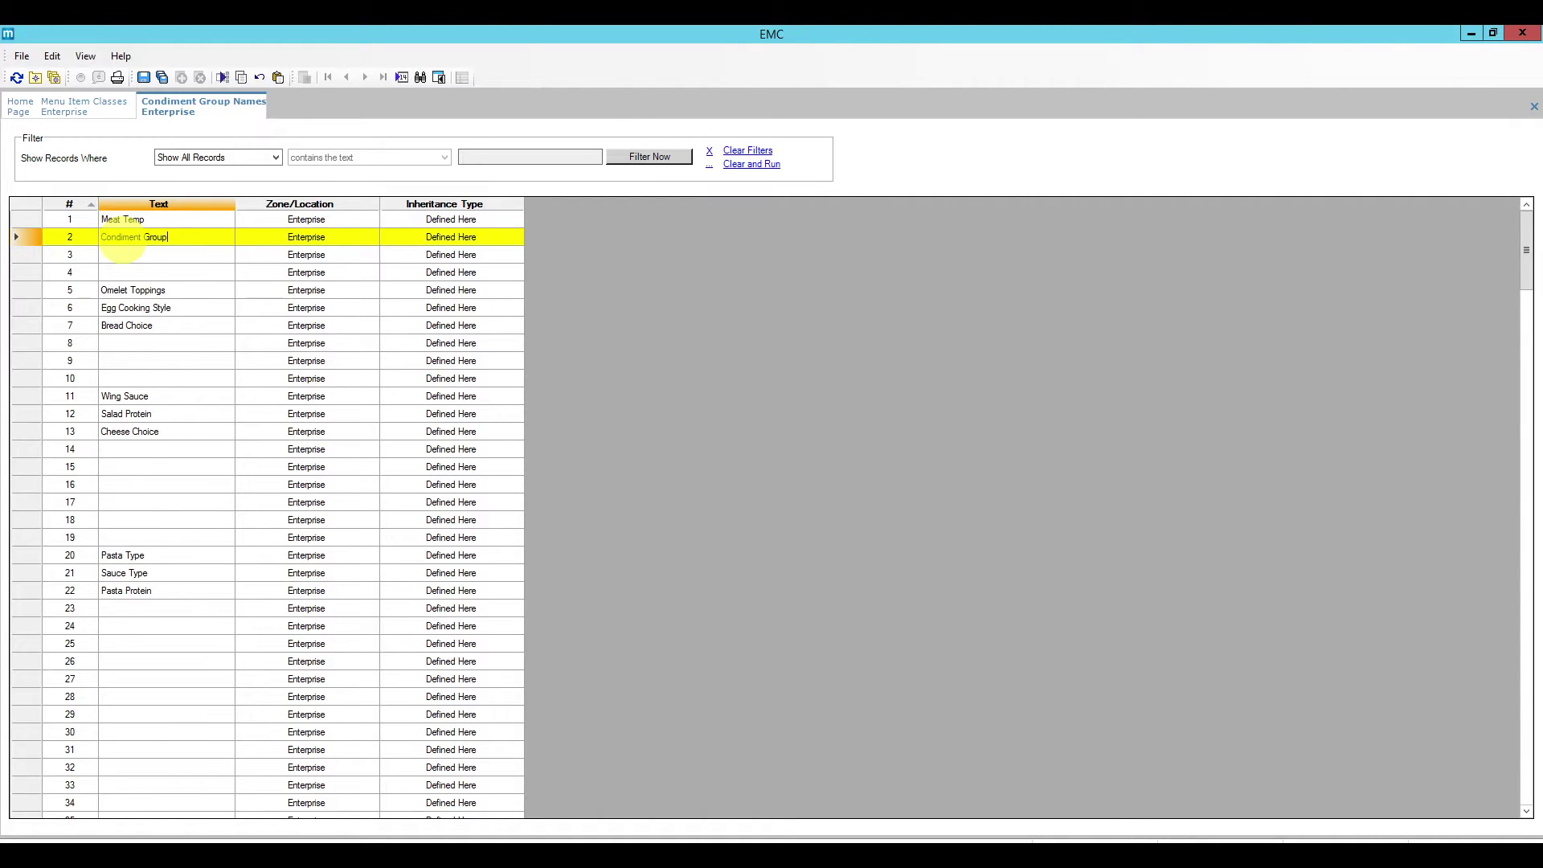
type(" 2")
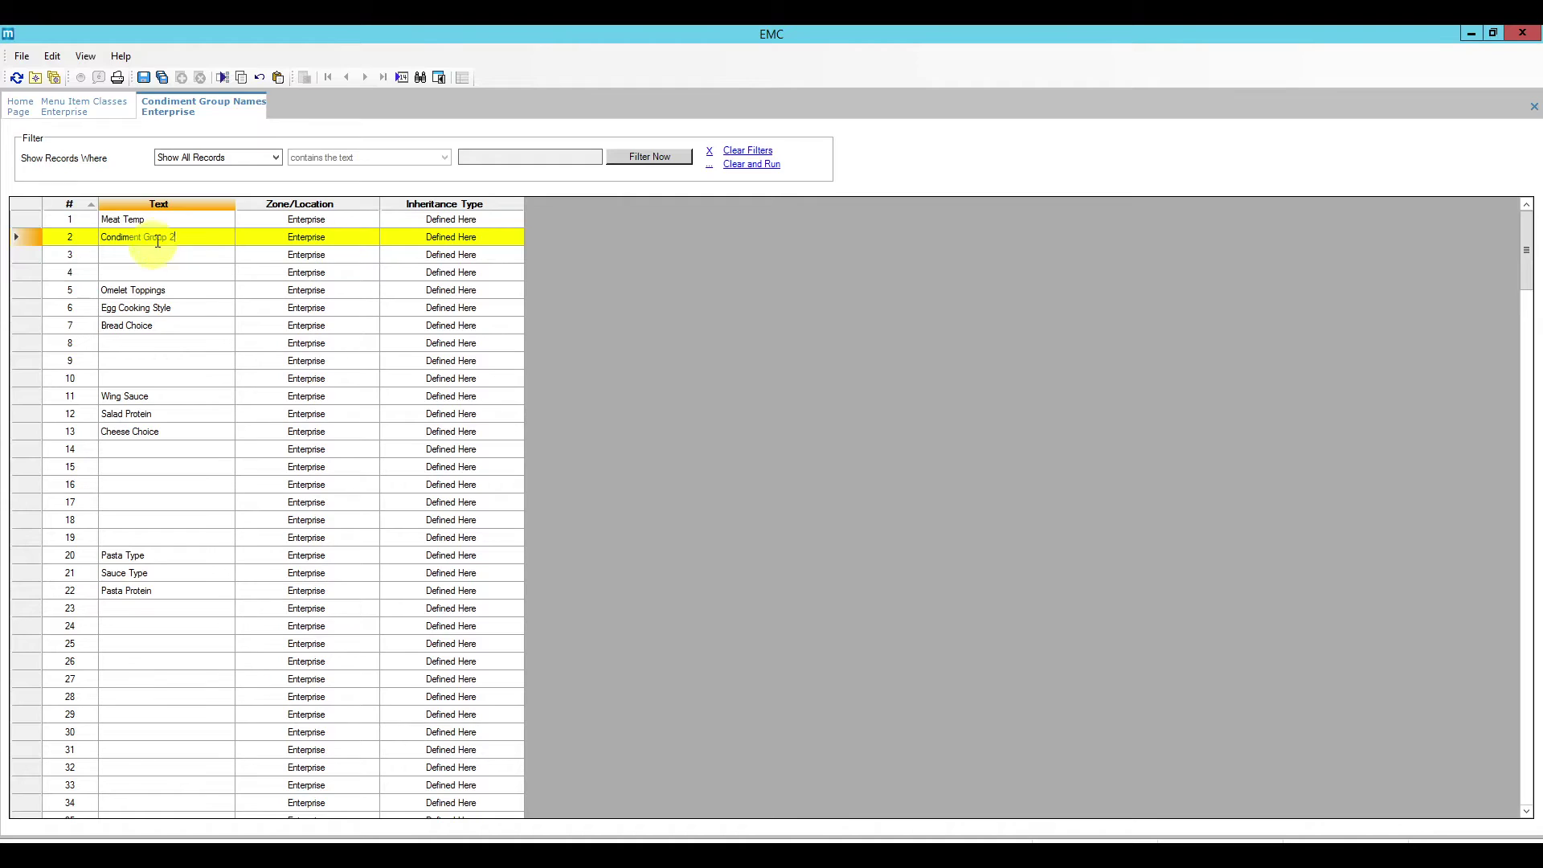
left_click(144, 78)
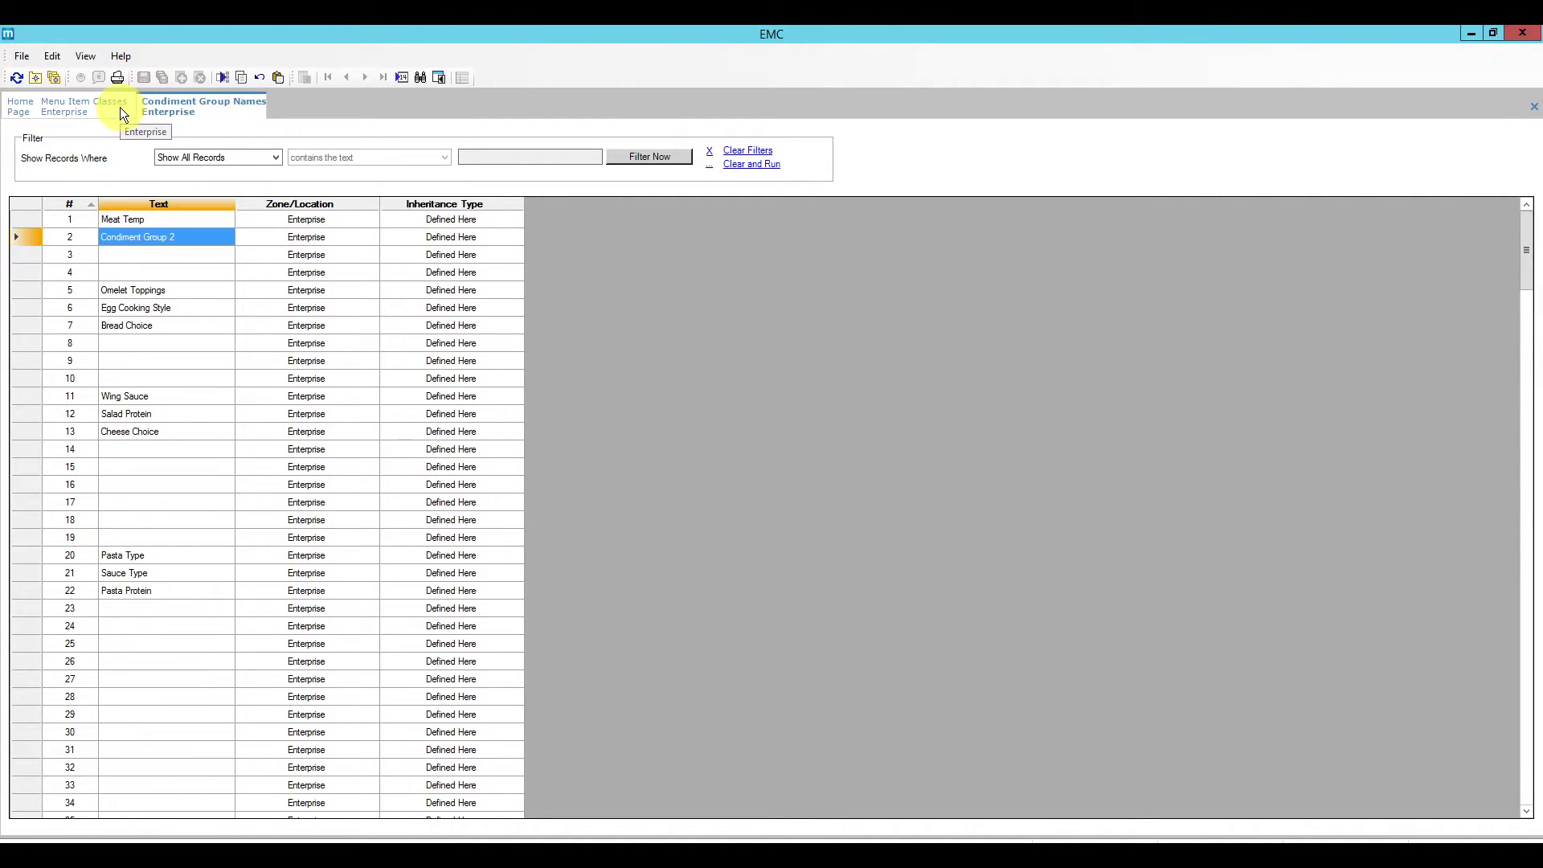
right_click(182, 103)
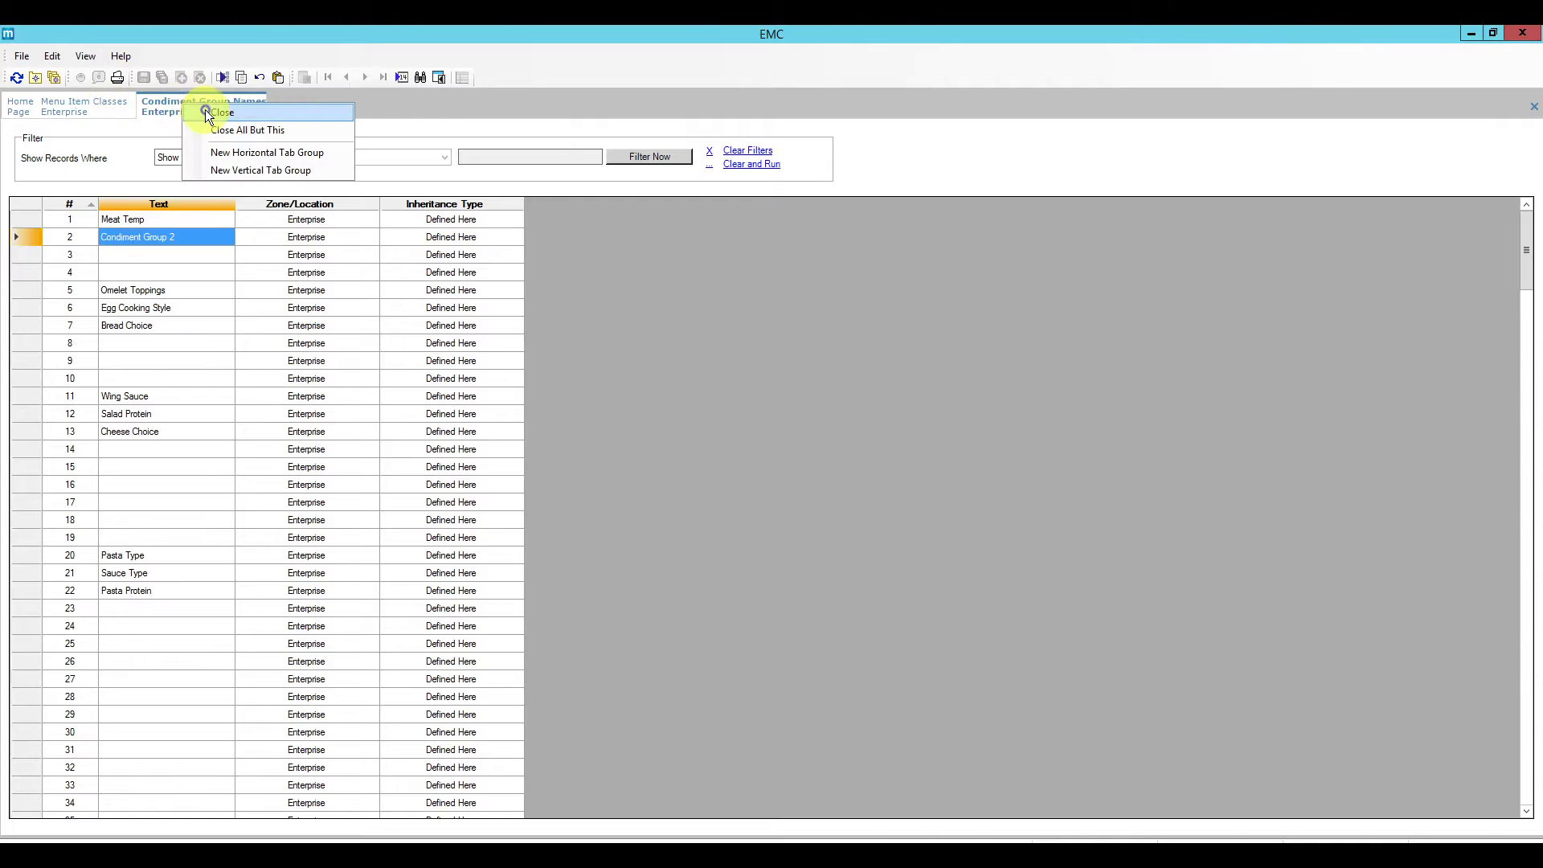
left_click(205, 110)
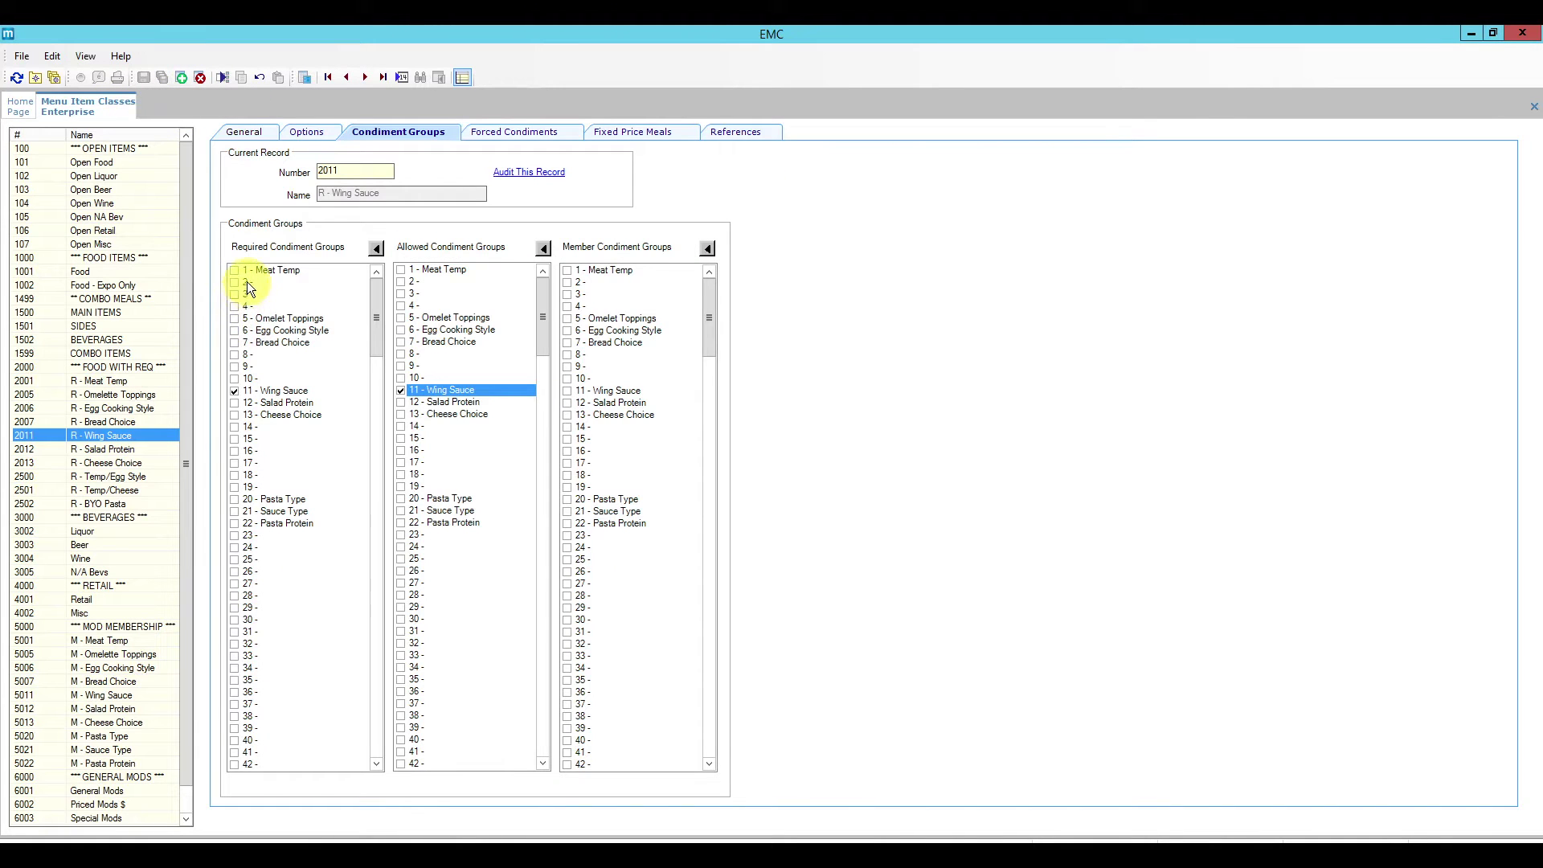
Refresh R - Wing Sauce so 2 - Condiment Group 2 appears in its condiment group lists
left_click(16, 77)
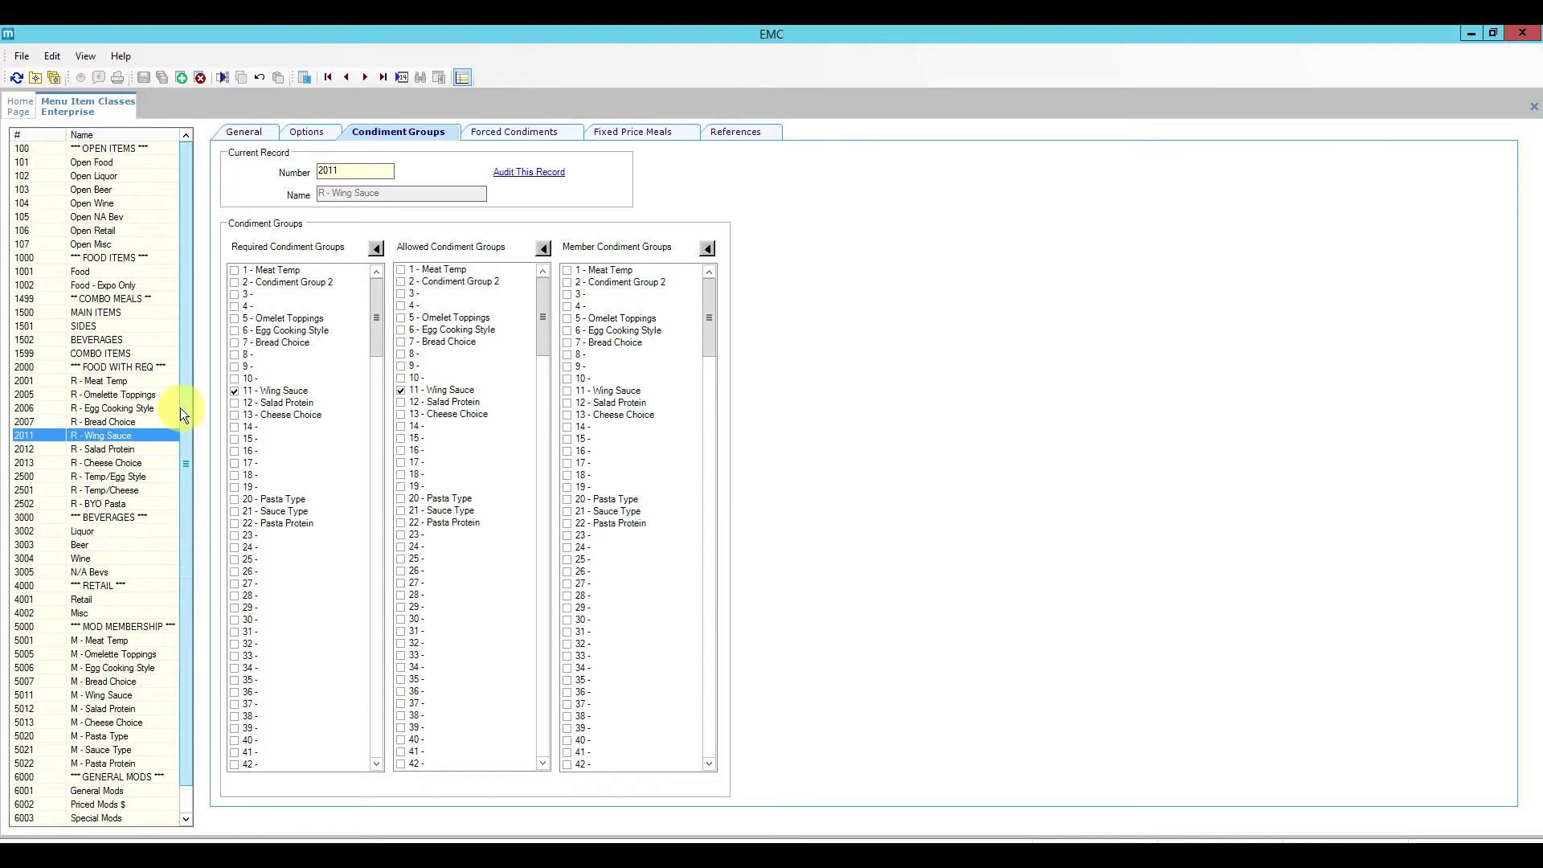
scroll(185, 410, "down", 1)
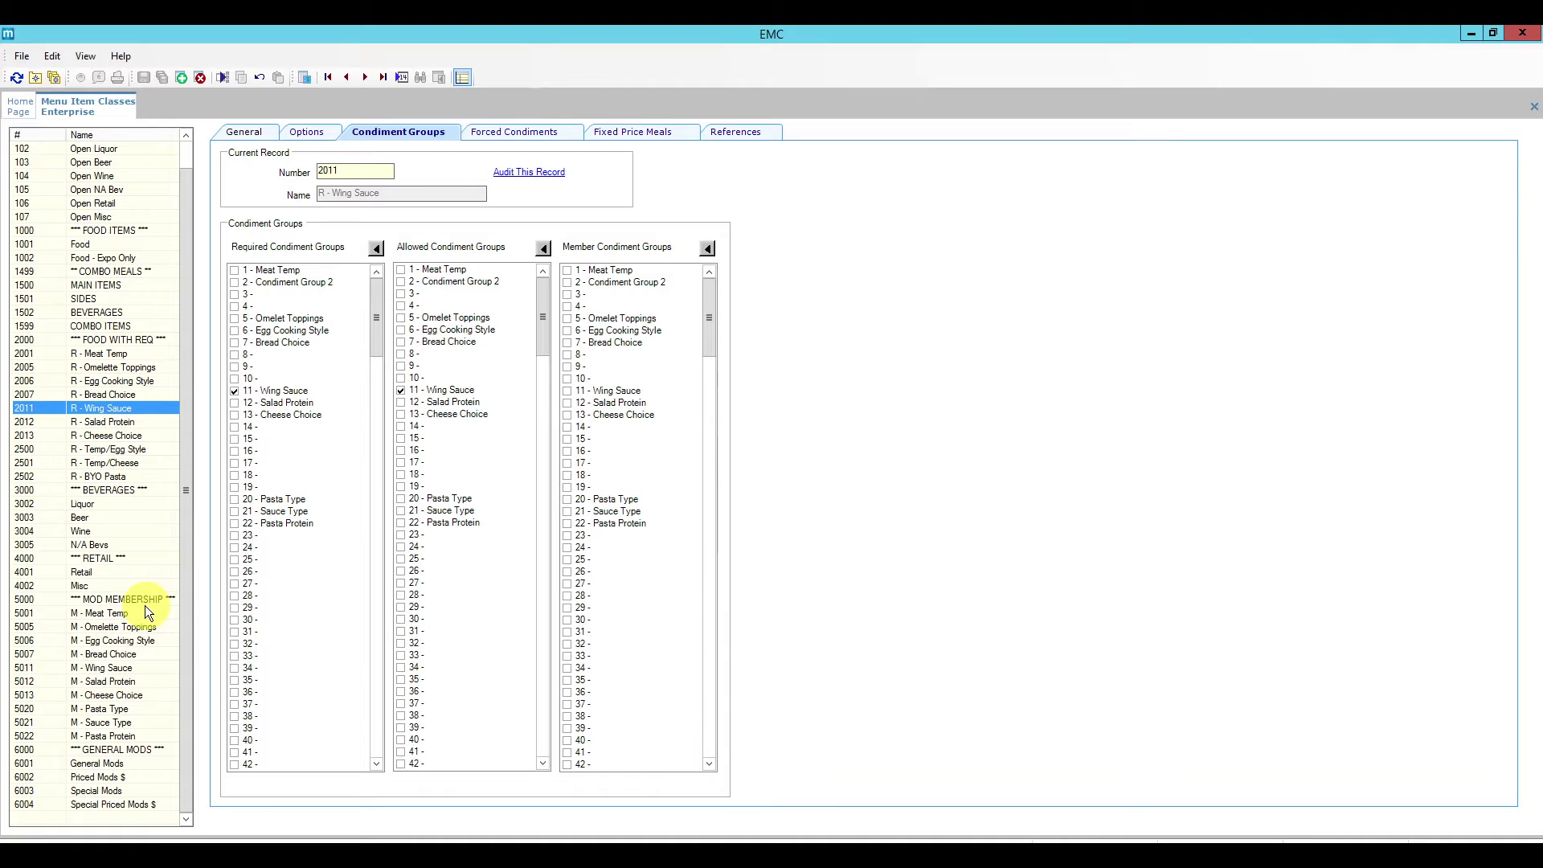
Check that 5011 M - Wing Sauce is a member of 11 - Wing Sauce, then return home
left_click(133, 670)
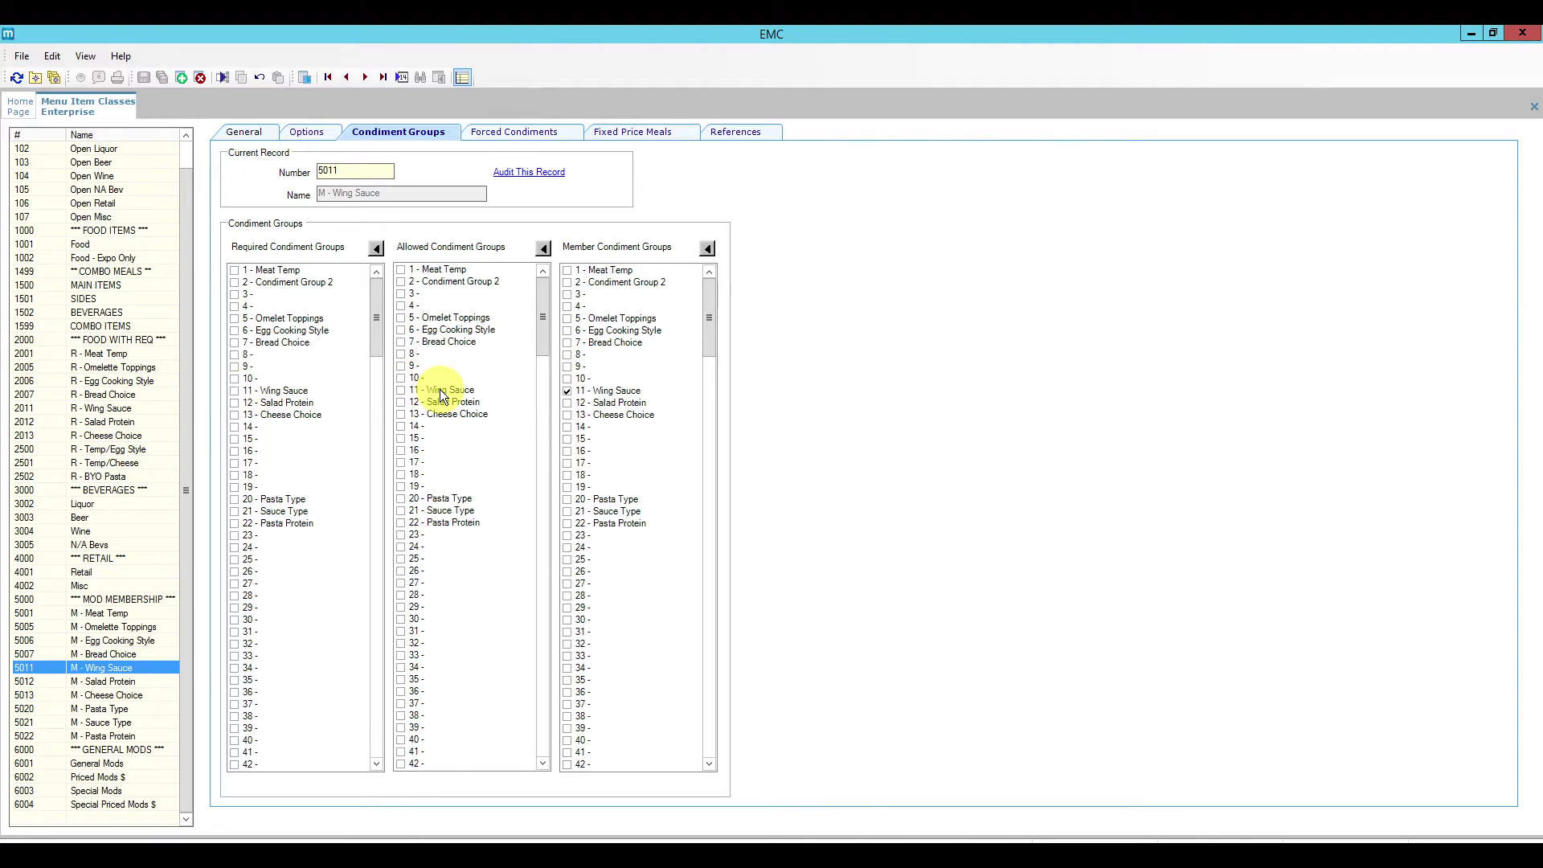
left_click(21, 109)
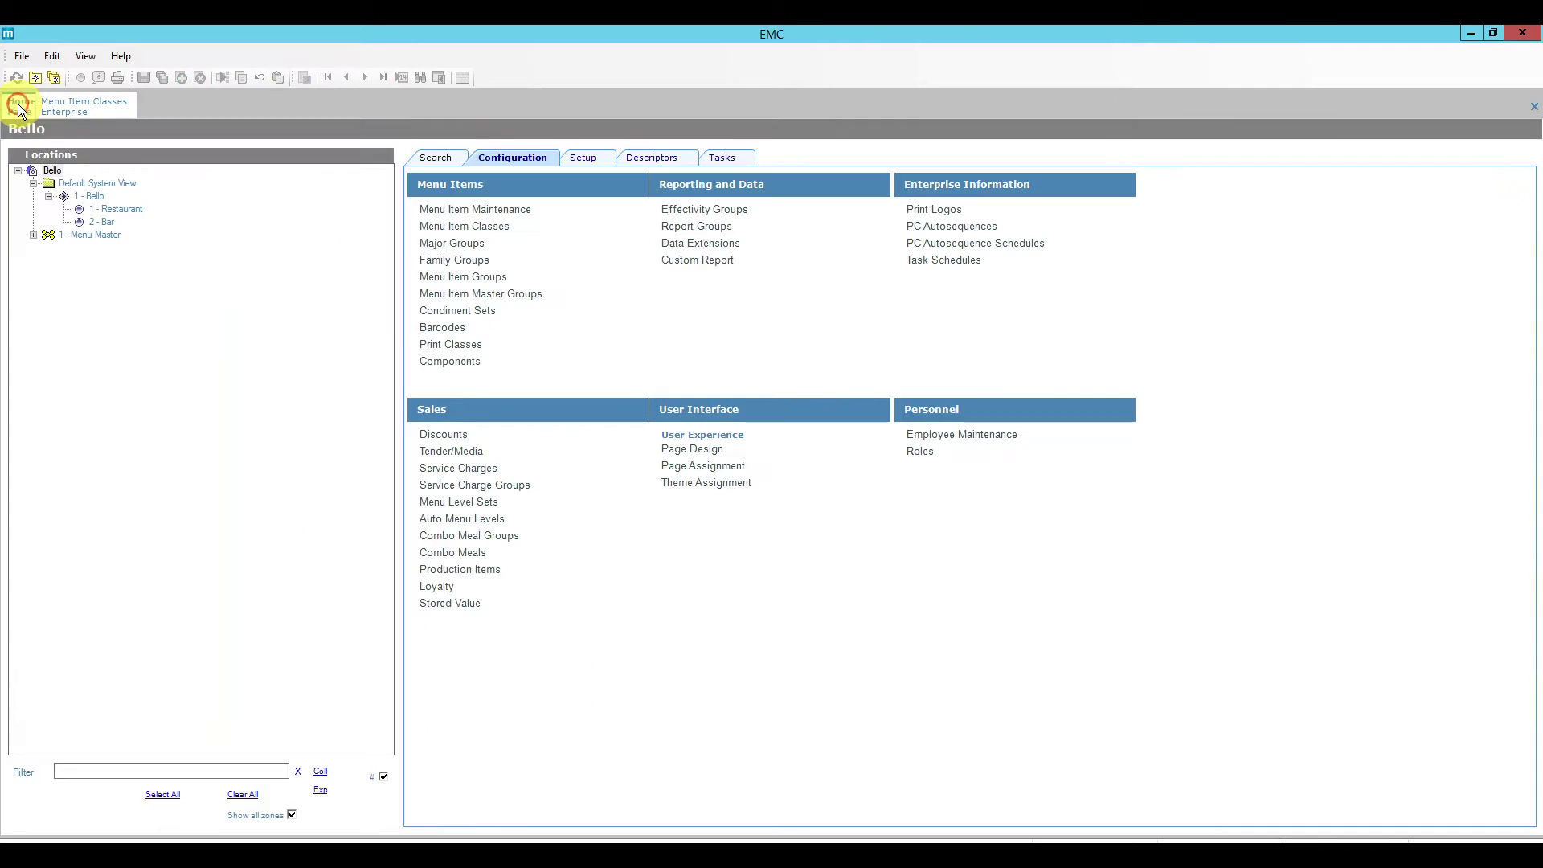
Load all Menu Item Maintenance records and view their definition records with class and SLU
left_click(493, 210)
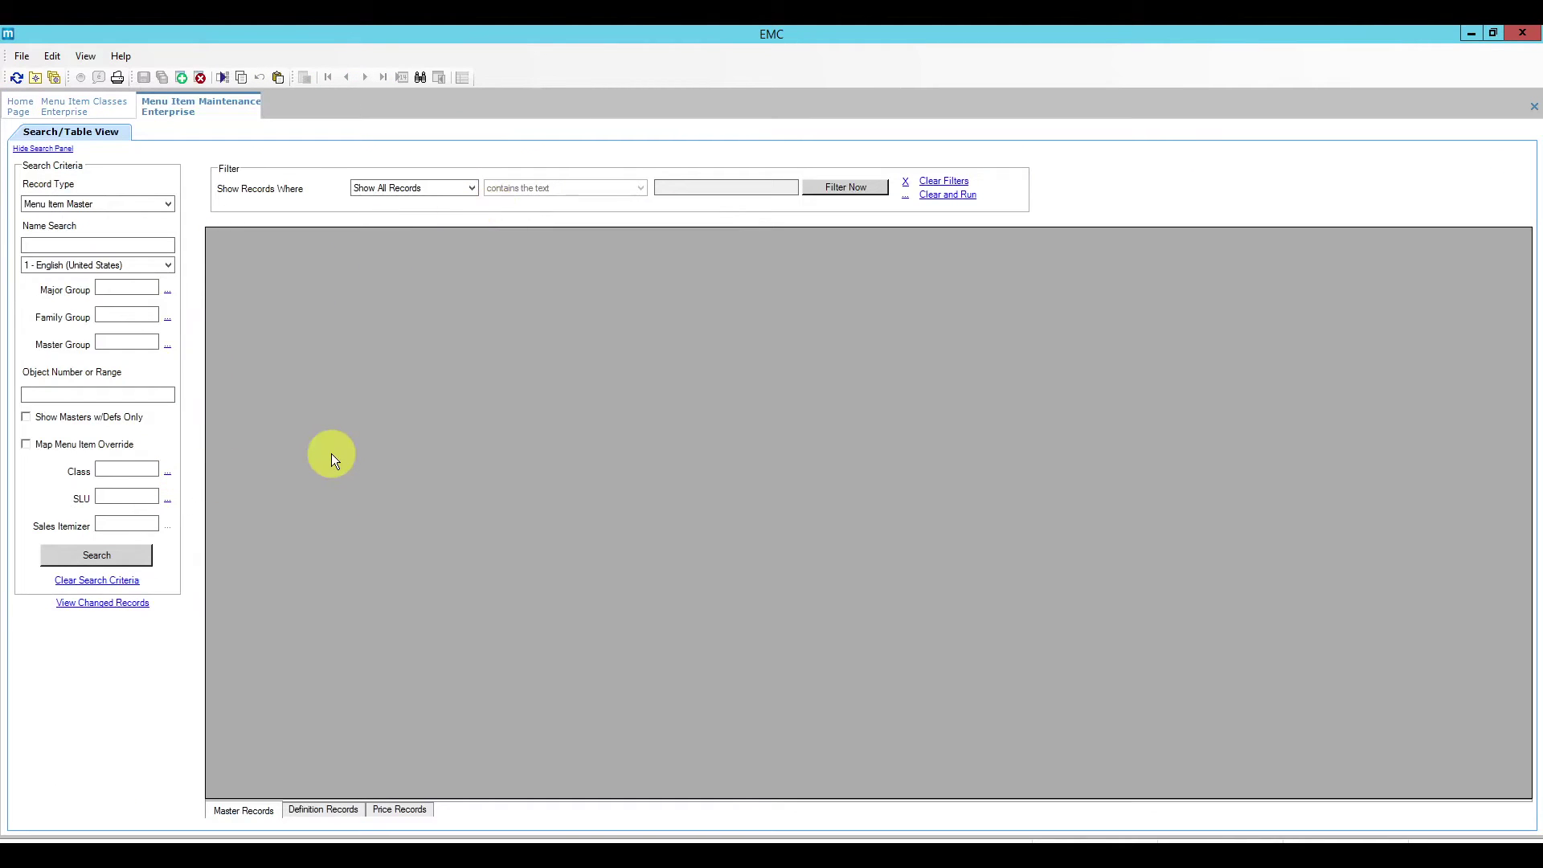
left_click(113, 554)
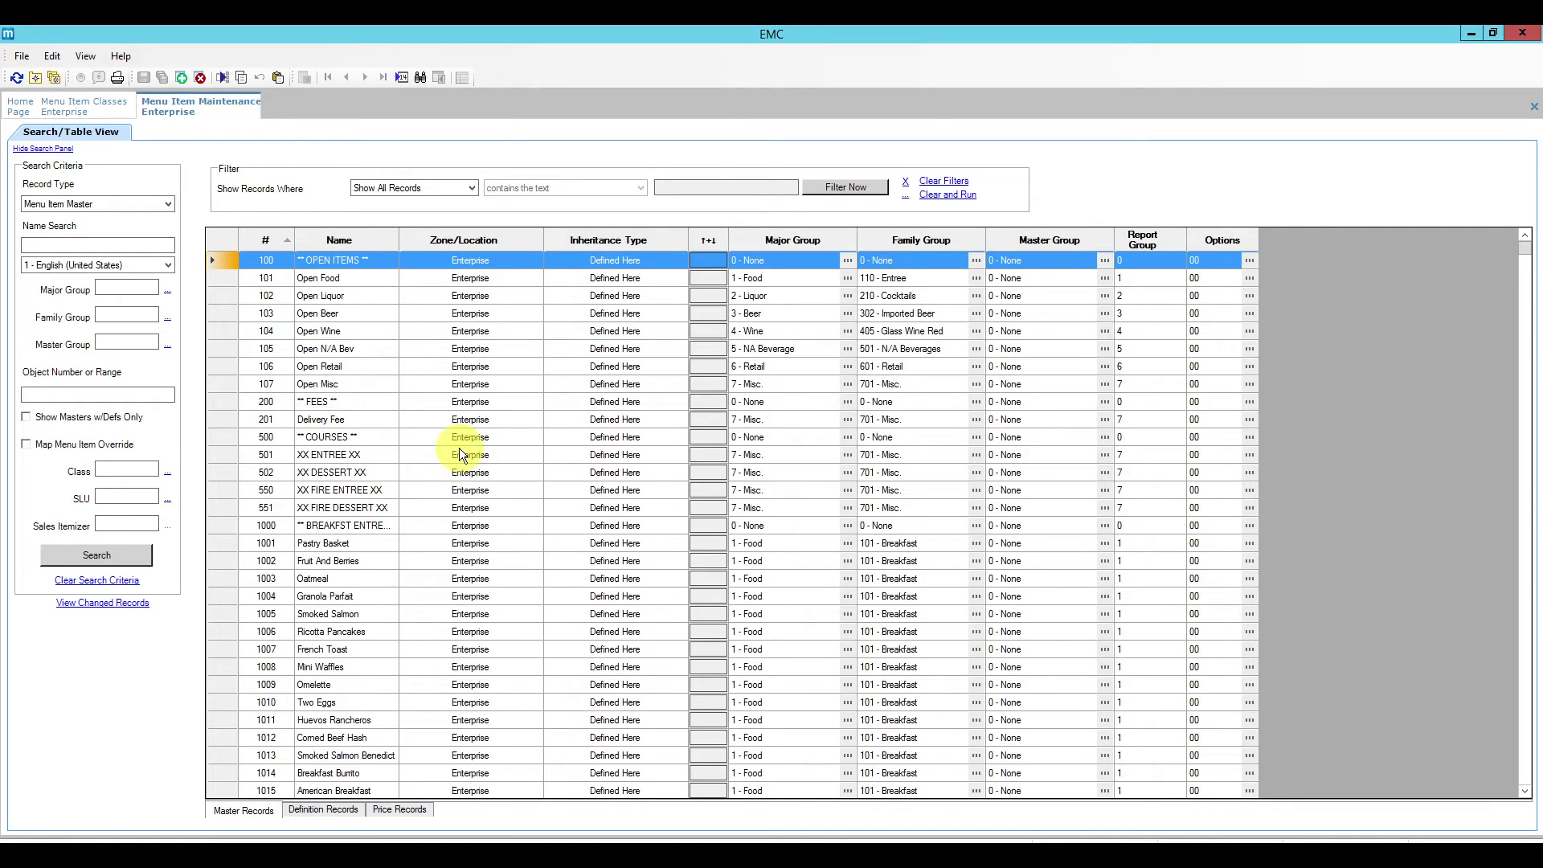
left_click(324, 810)
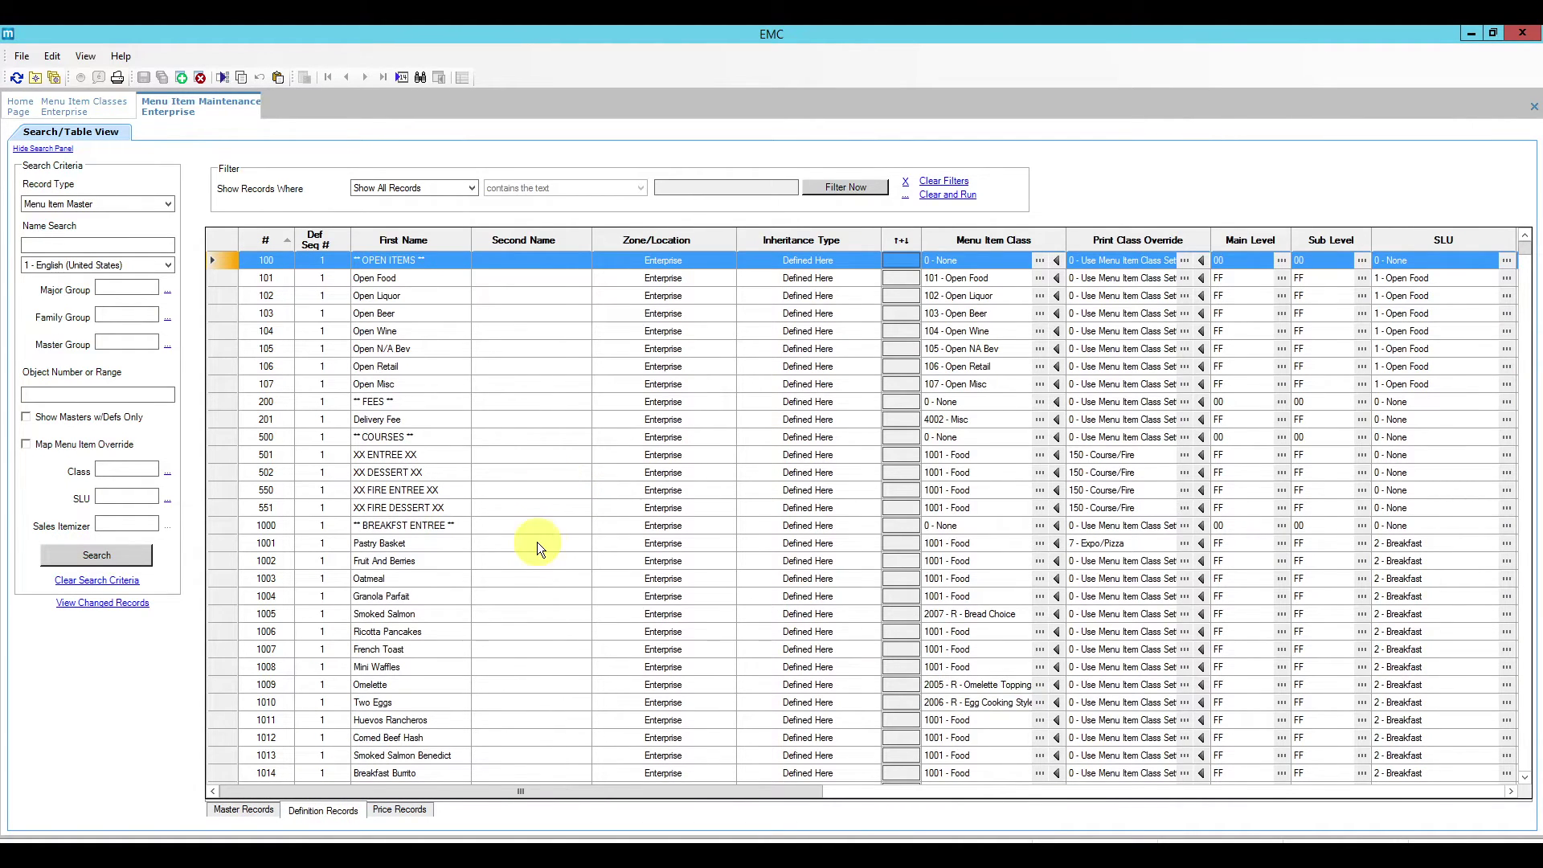
left_click(416, 545)
scroll(491, 567, "down", 2)
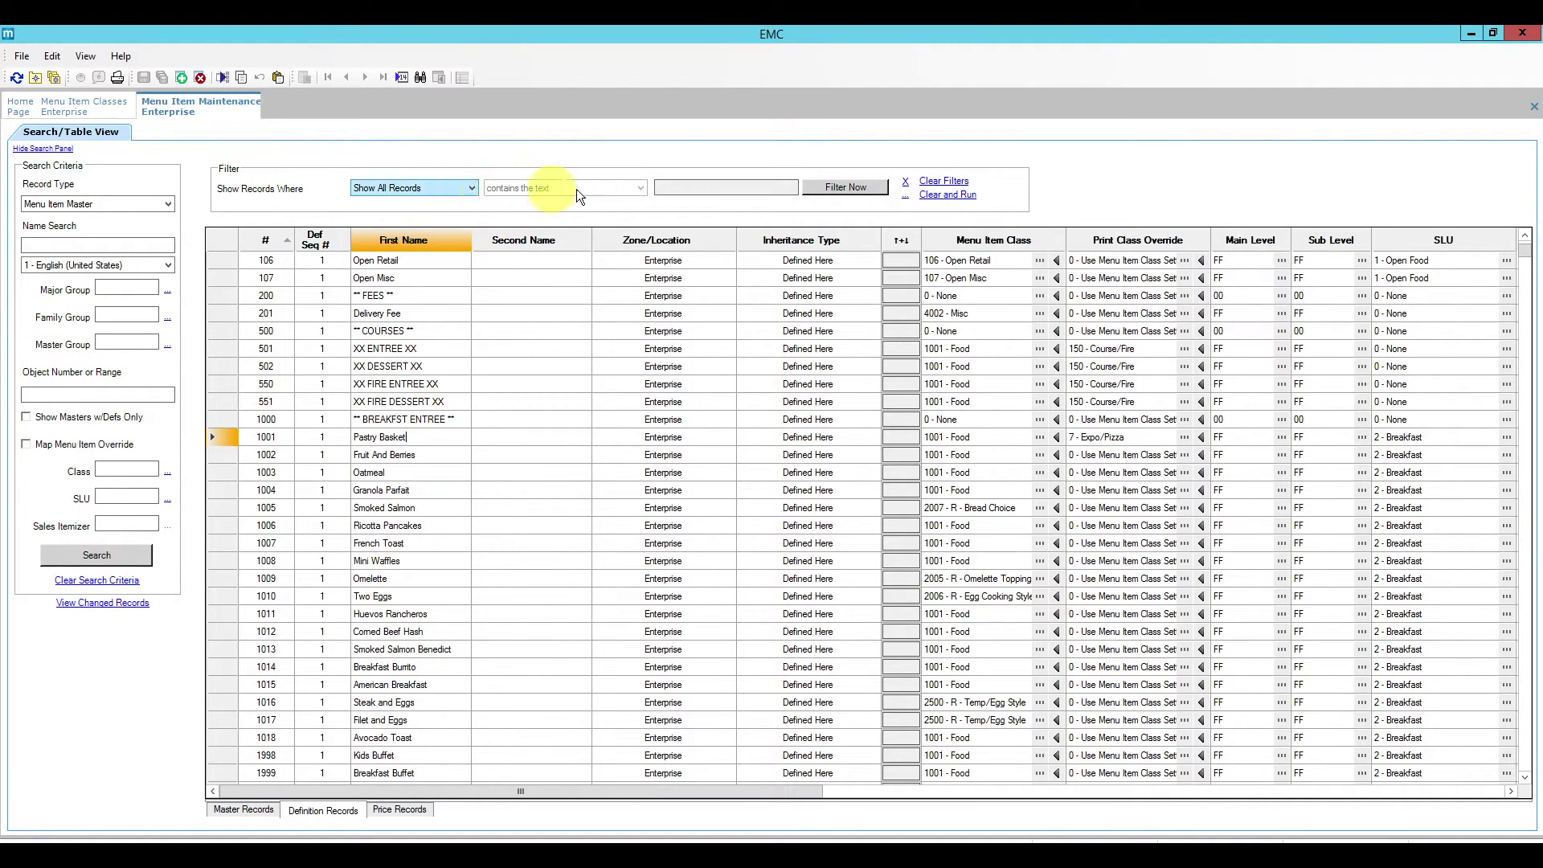
Filter menu item records to Menu Item Class containing 'wing sauce' instead of 2011
left_click(473, 188)
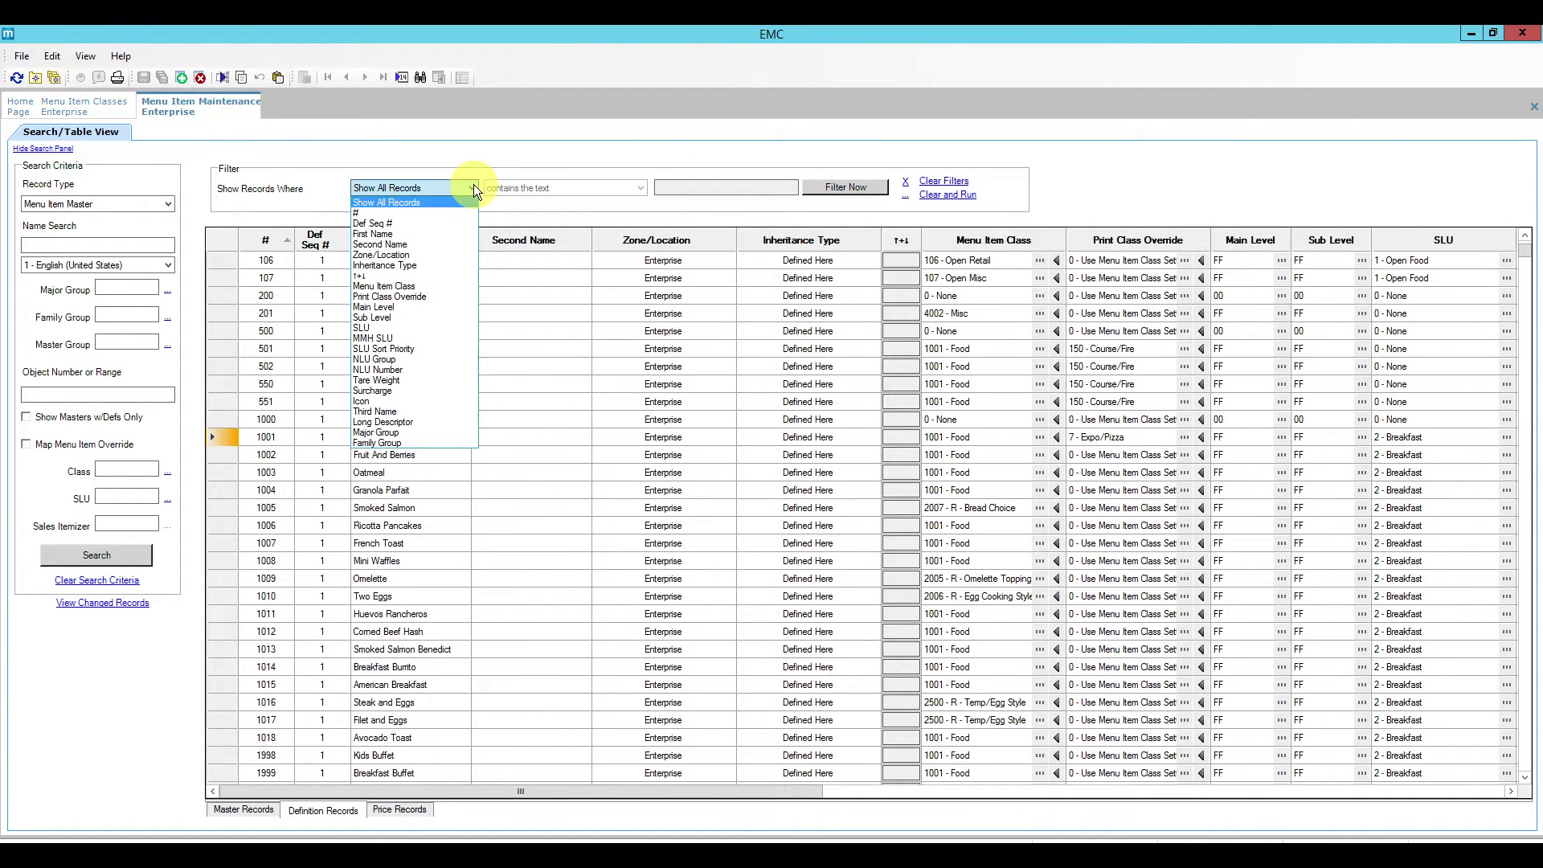
left_click(448, 287)
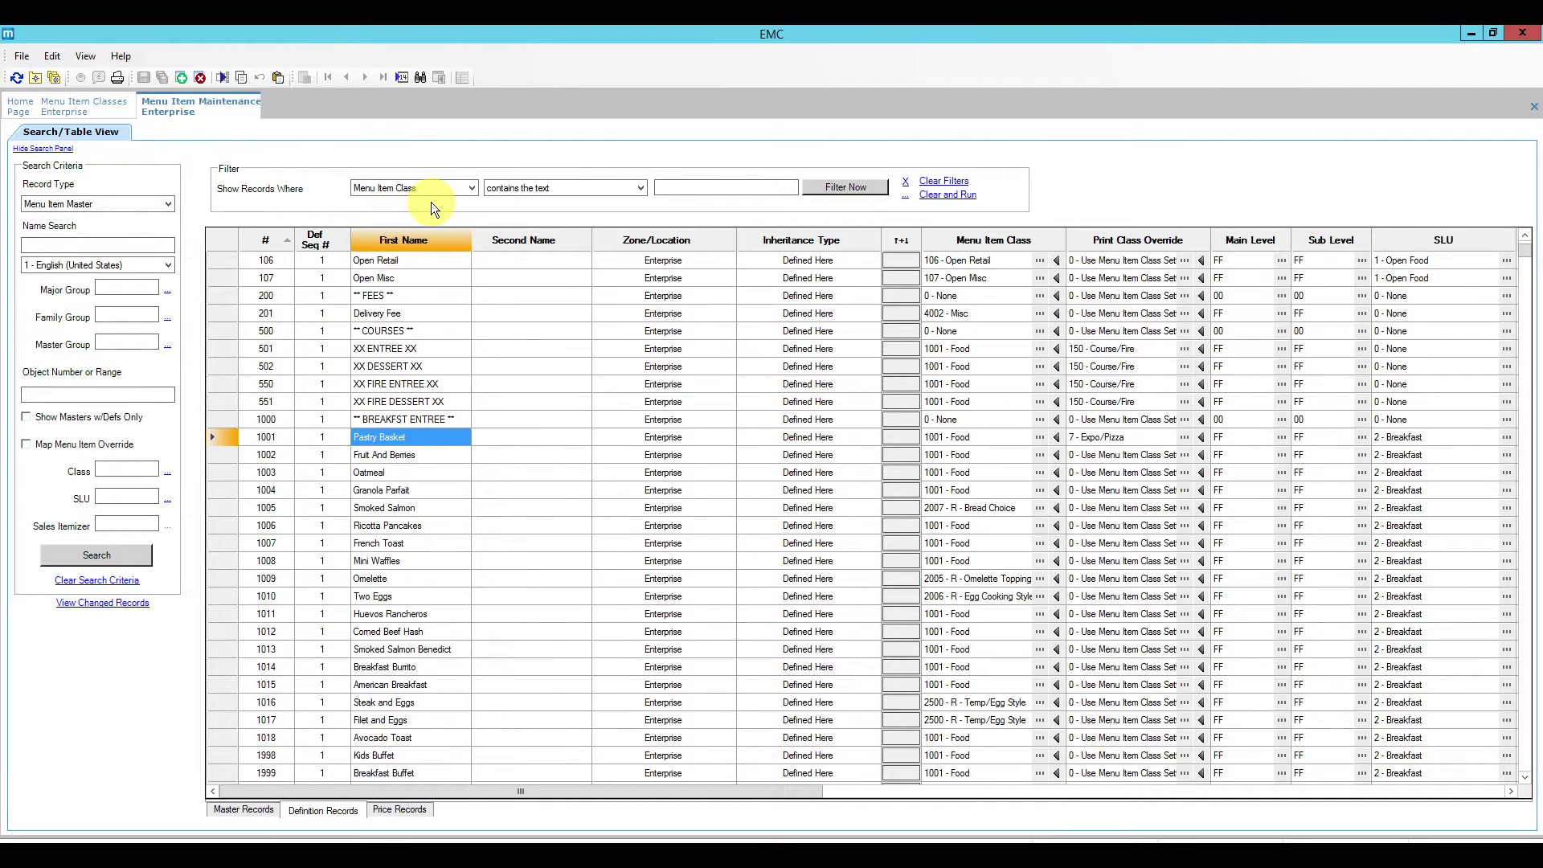
left_click(723, 185)
type("2011")
double_click(648, 187)
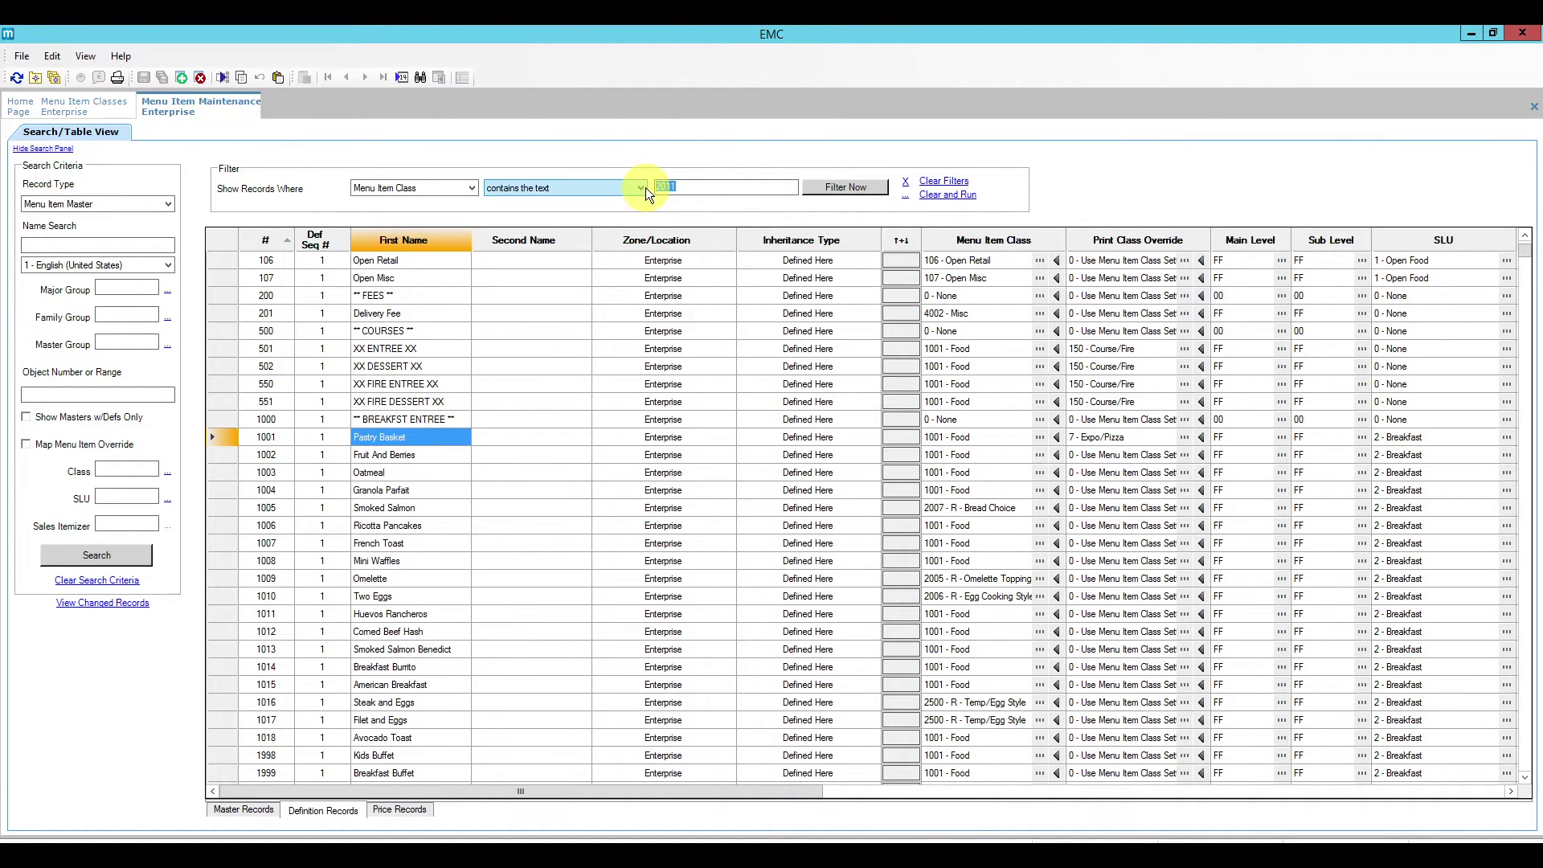
type("wing sauce")
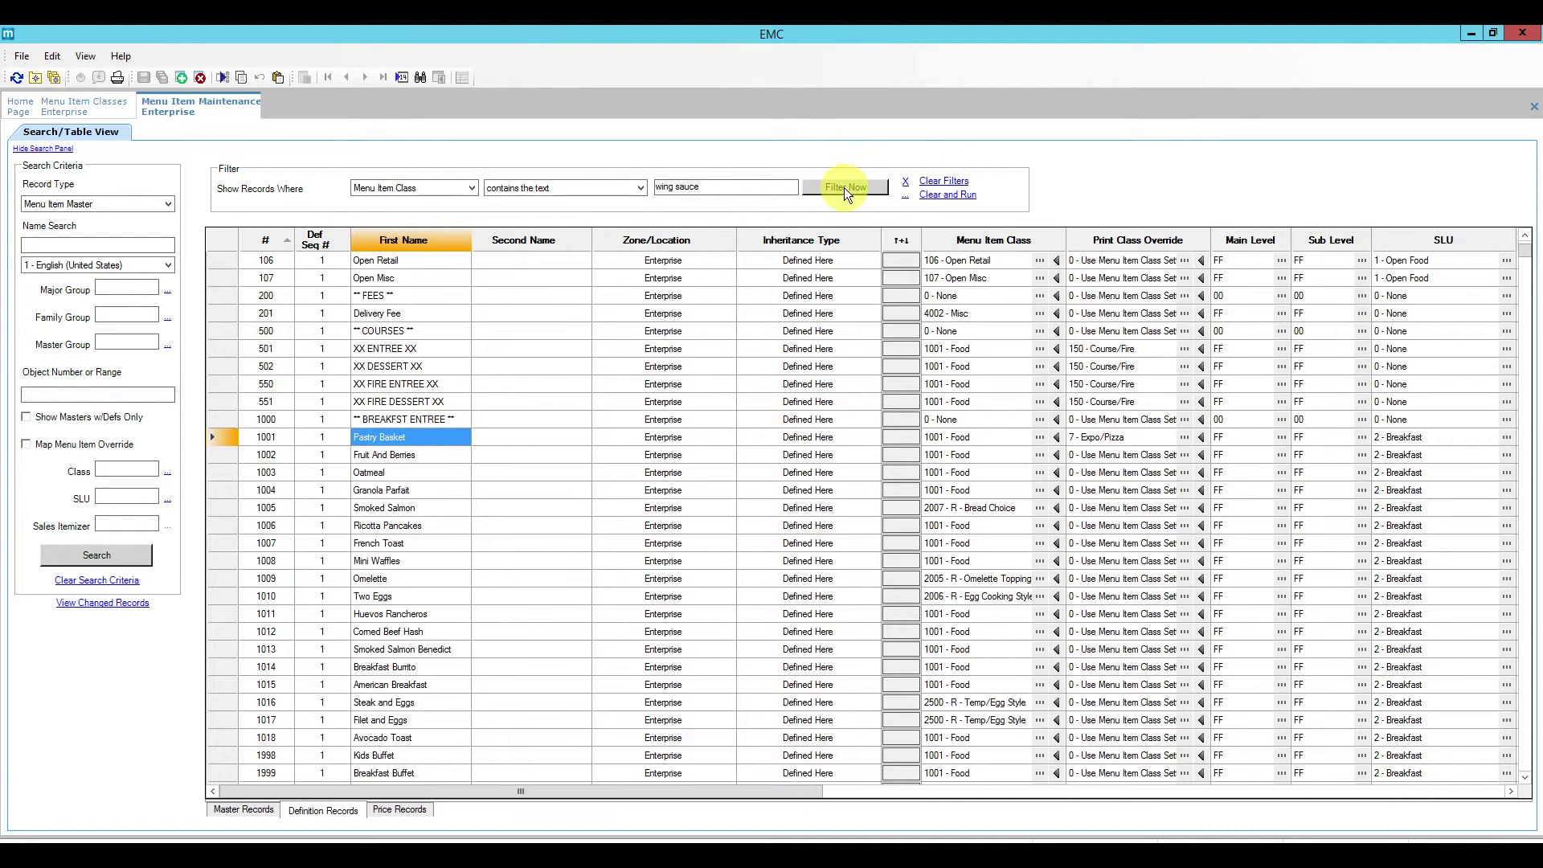
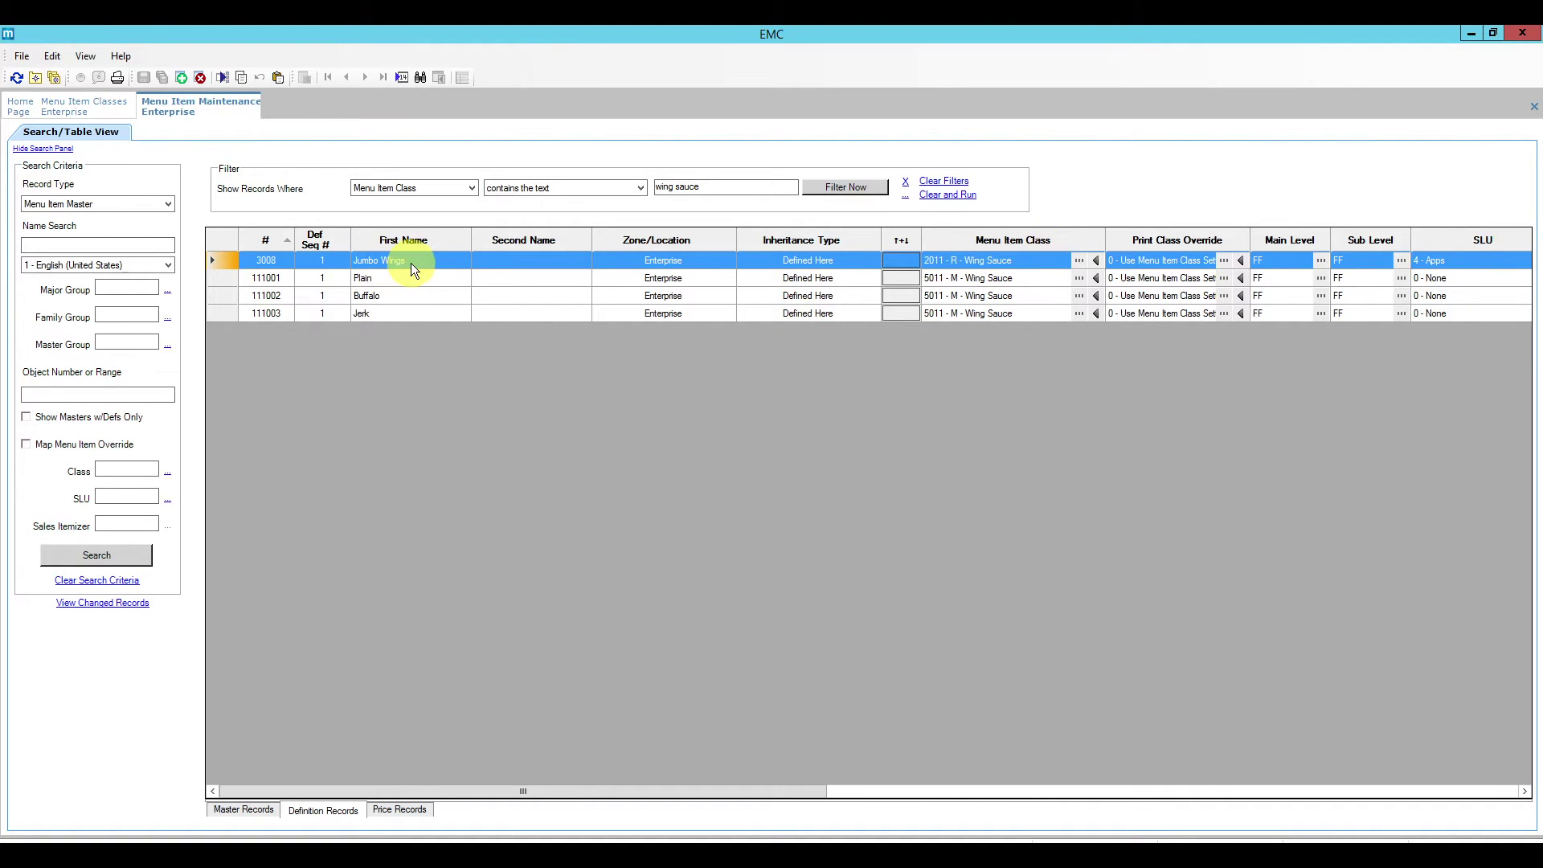
Select the Jumbo Wings record (3008) and bring up the Add Menu Items window
left_click_drag(224, 277, 222, 311)
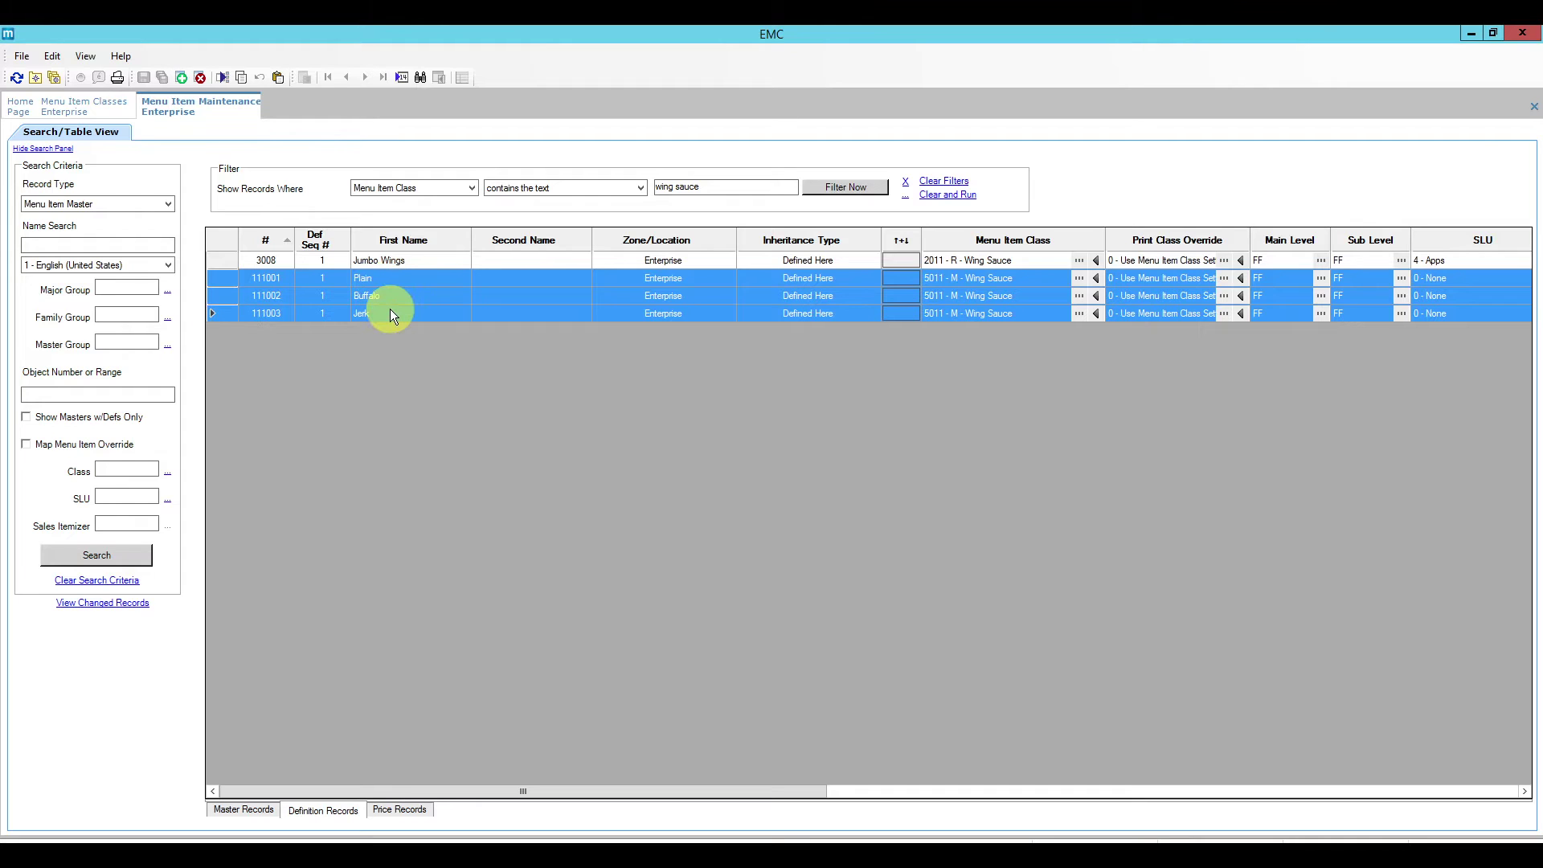
left_click(225, 259)
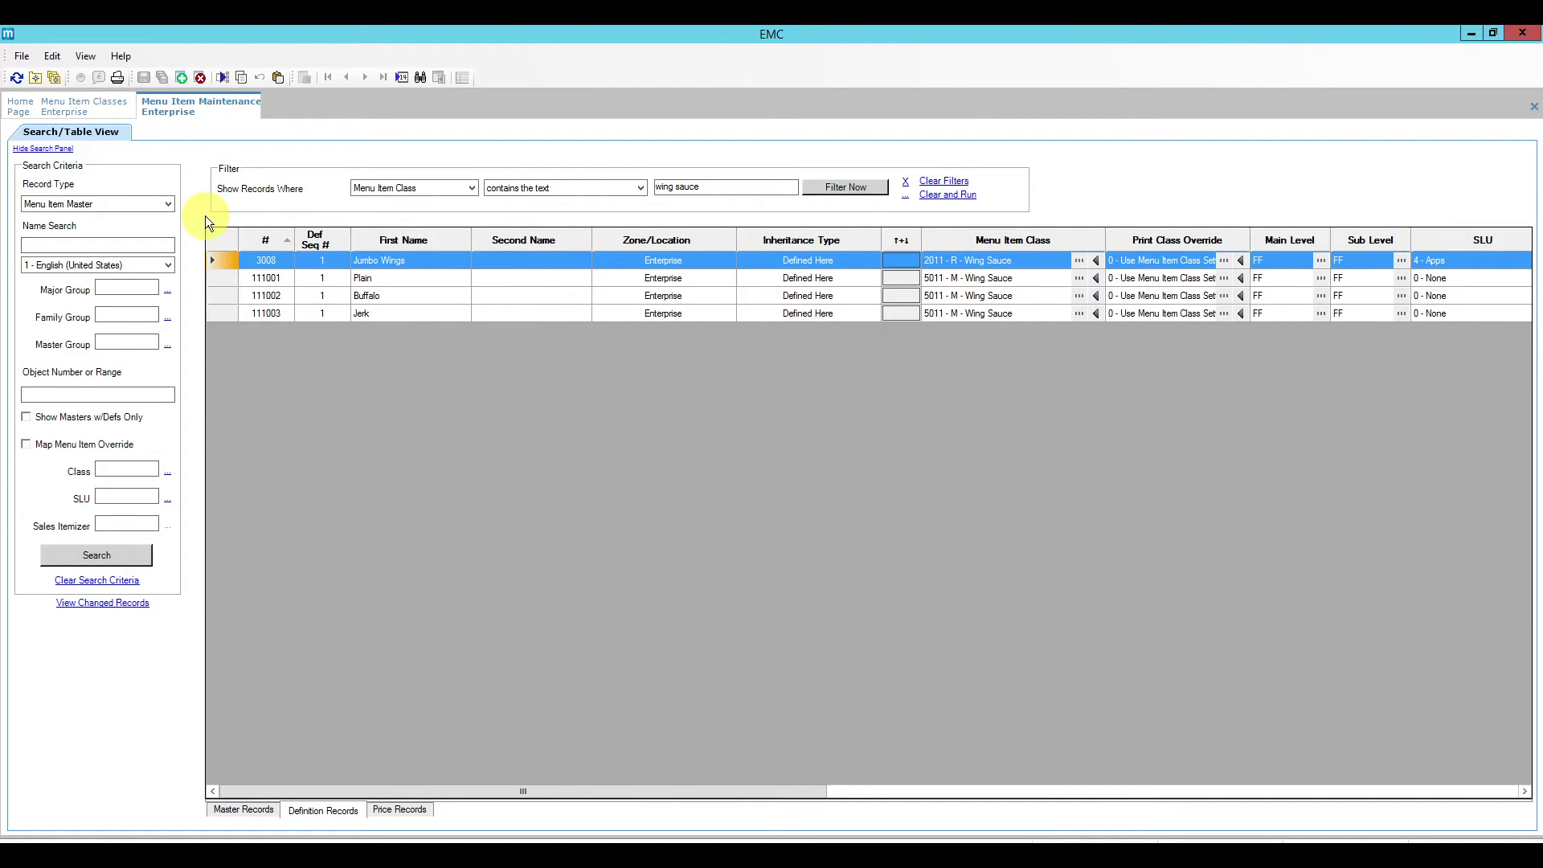
left_click(180, 78)
Choose Add Master Record from Template, using master 3008 Jumbo Wings as the template
left_click(764, 286)
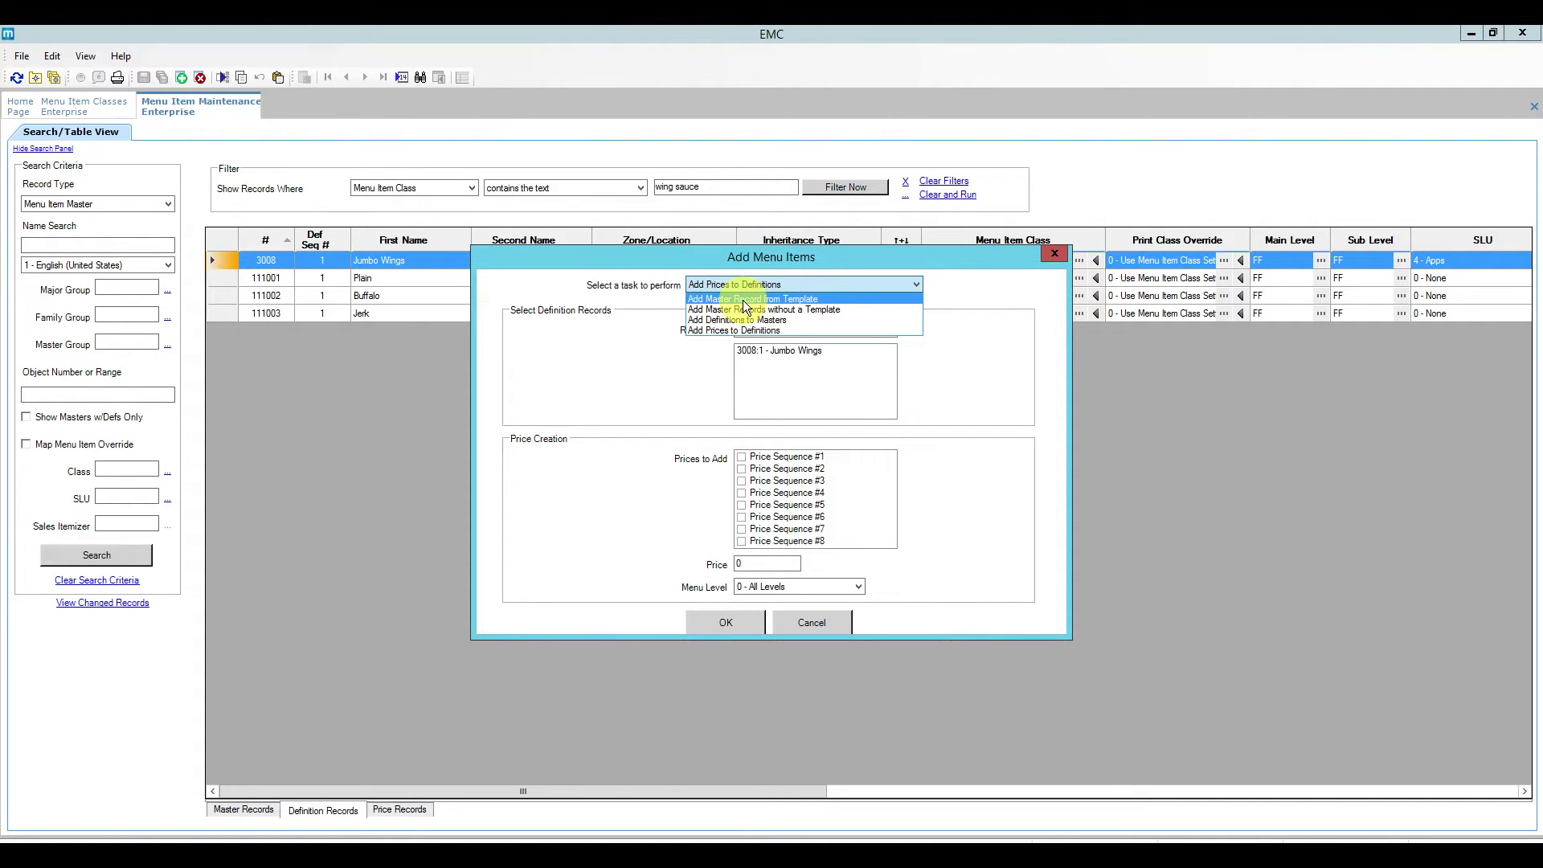
left_click(745, 300)
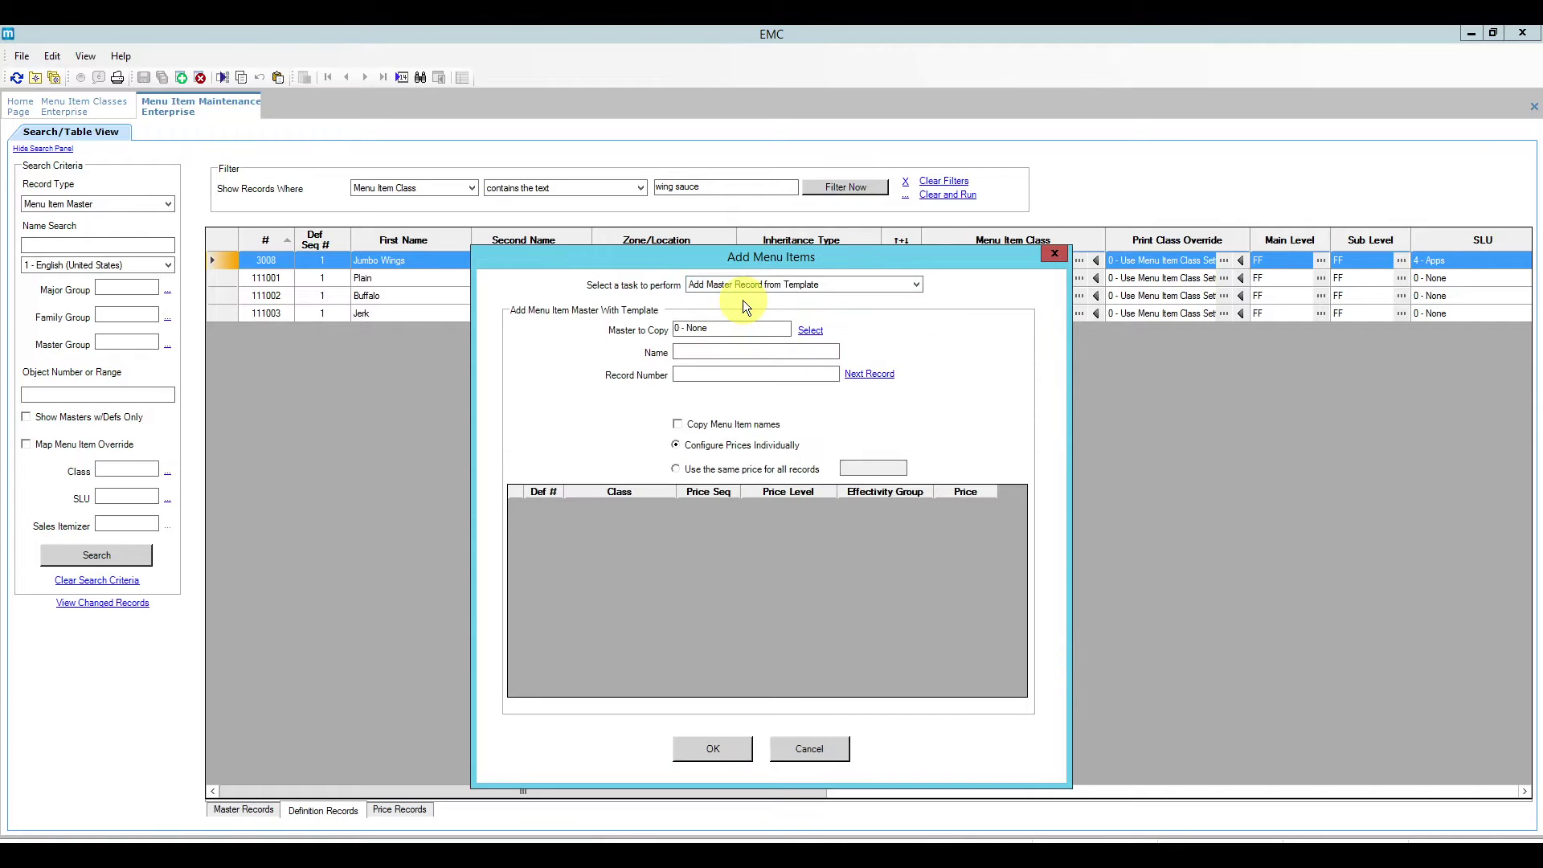
left_click(806, 332)
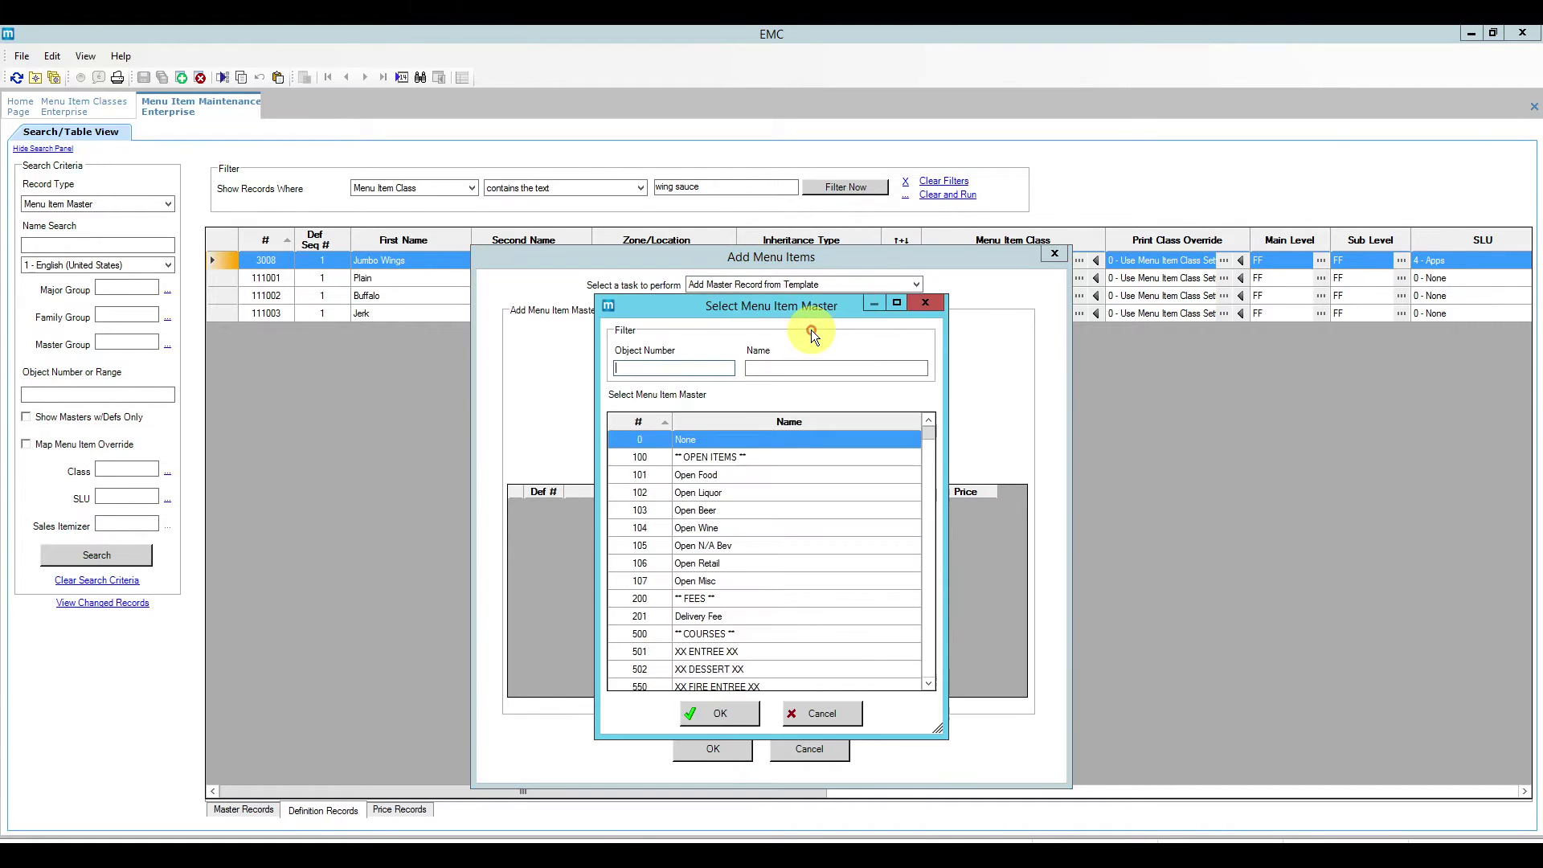
left_click_drag(754, 303, 892, 348)
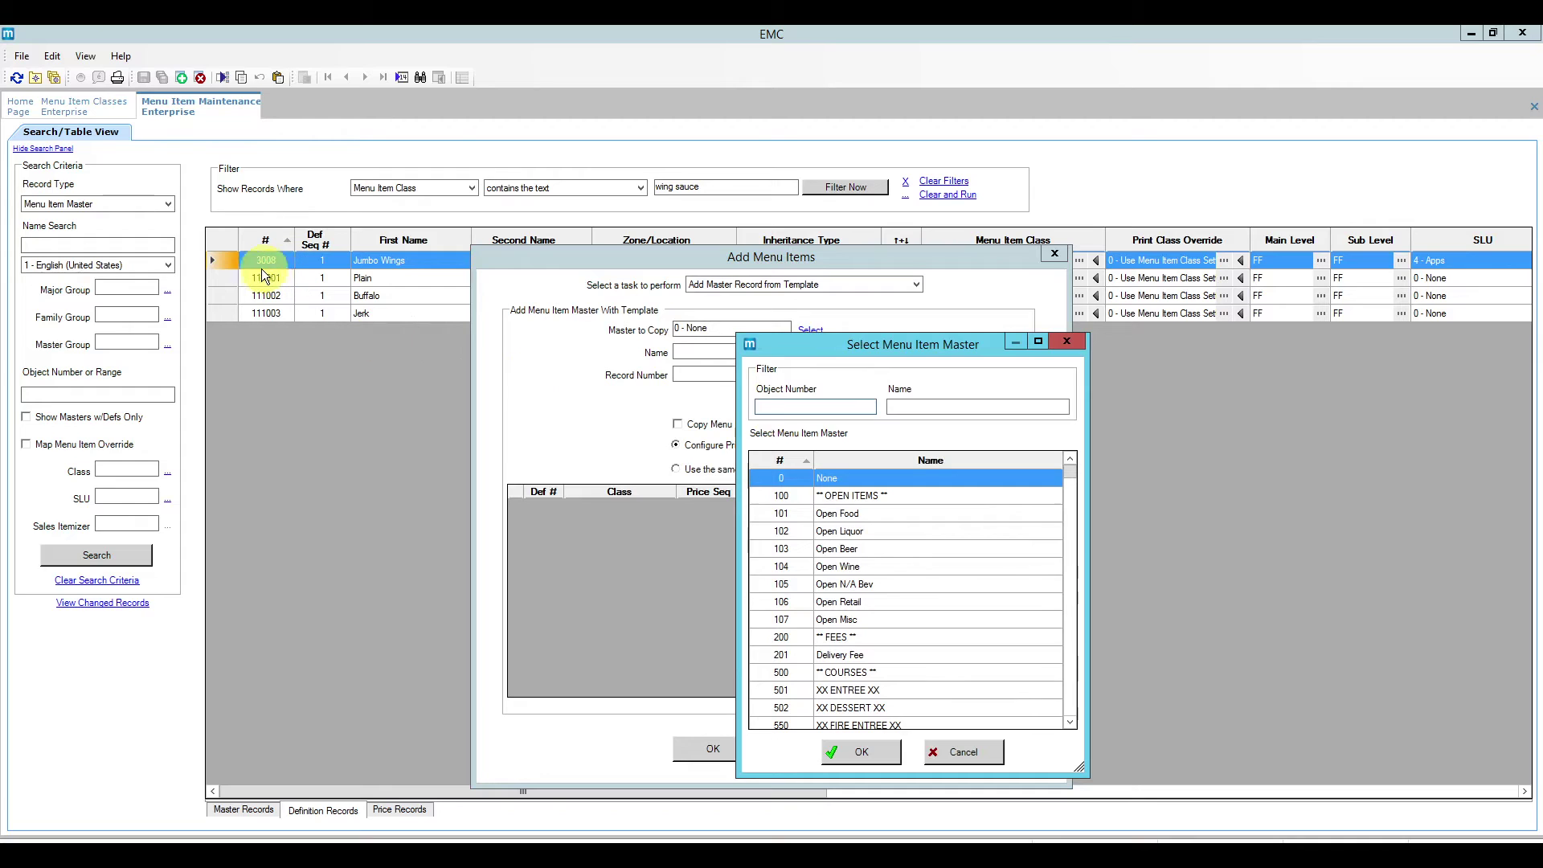
left_click(798, 407)
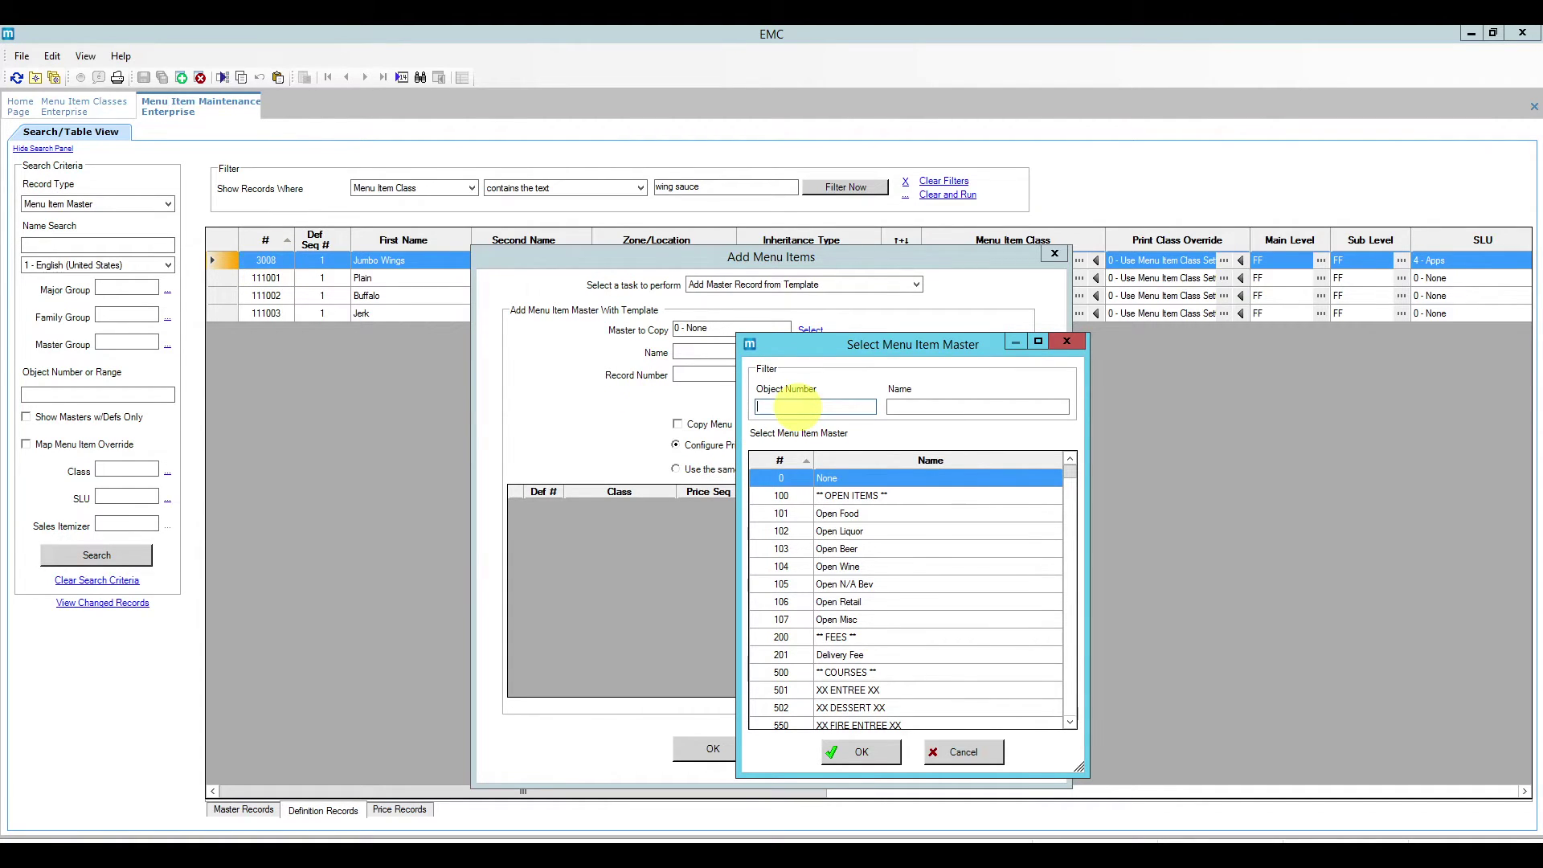
type("3008")
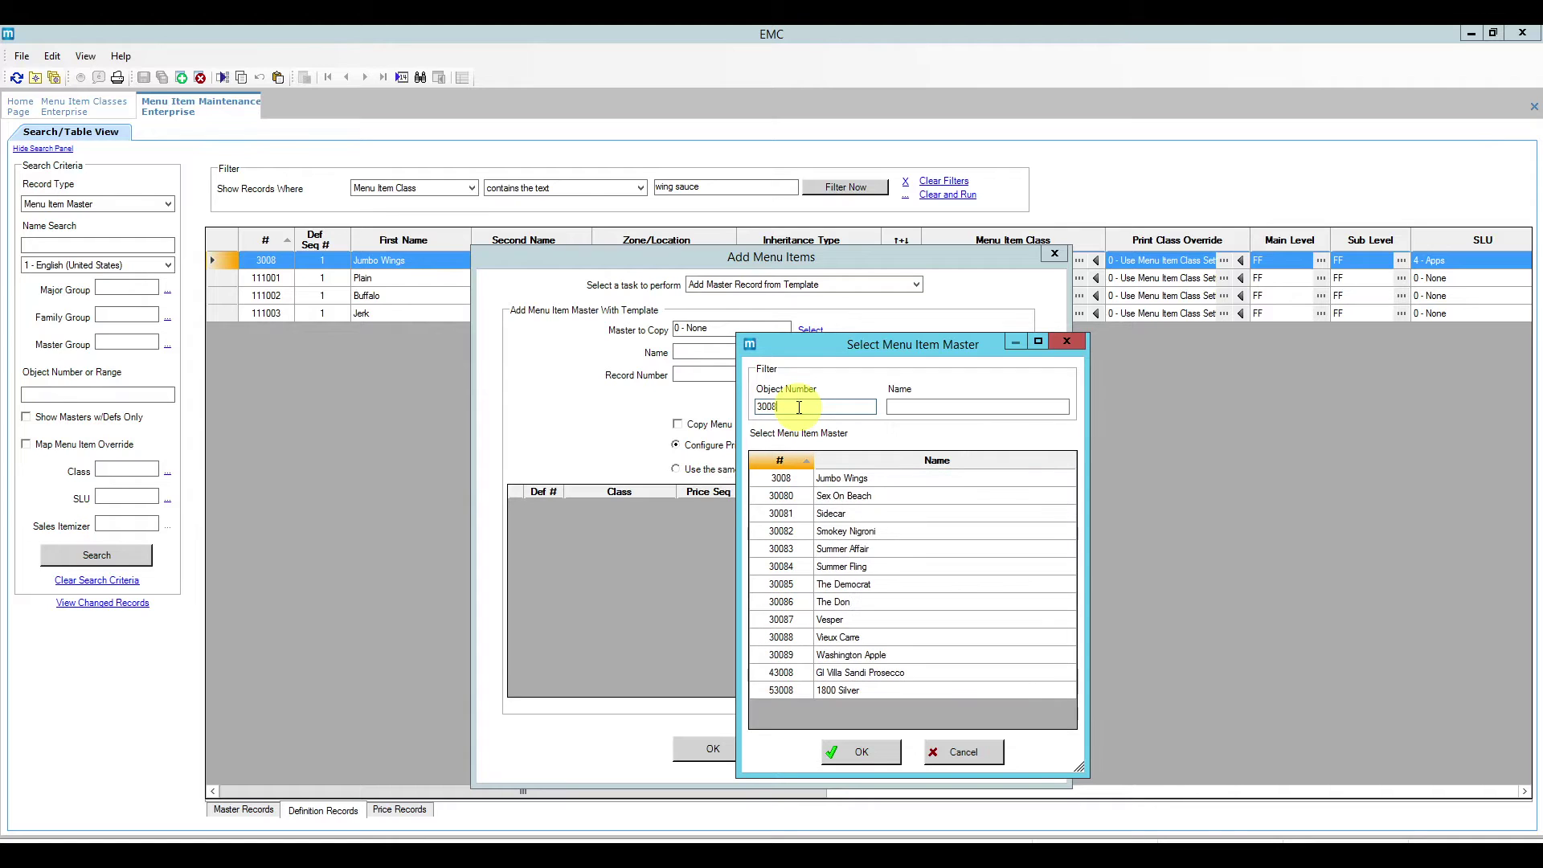
left_click(852, 480)
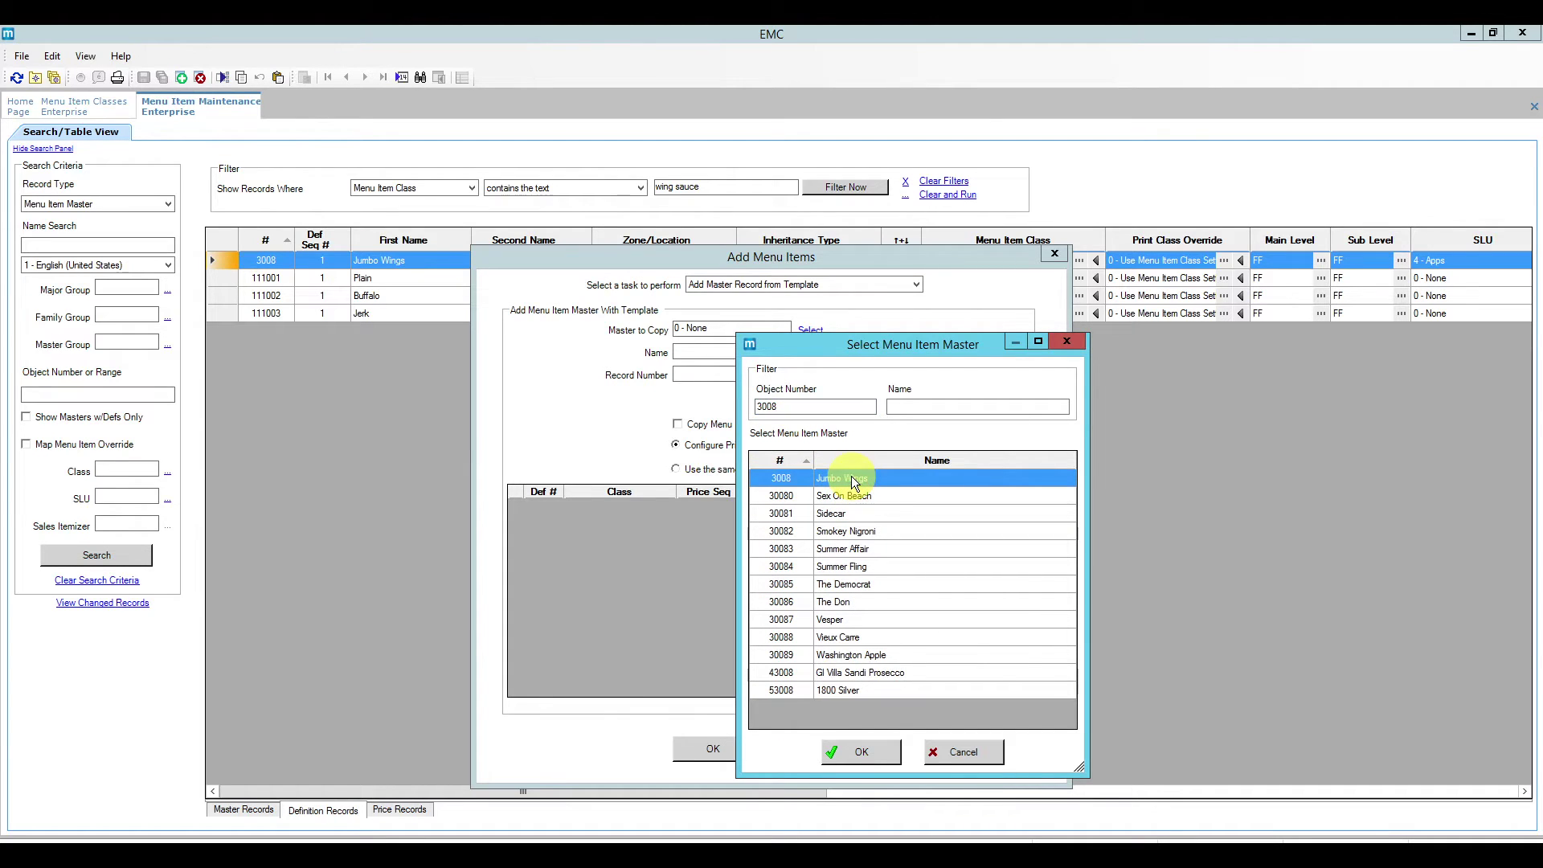
left_click(861, 748)
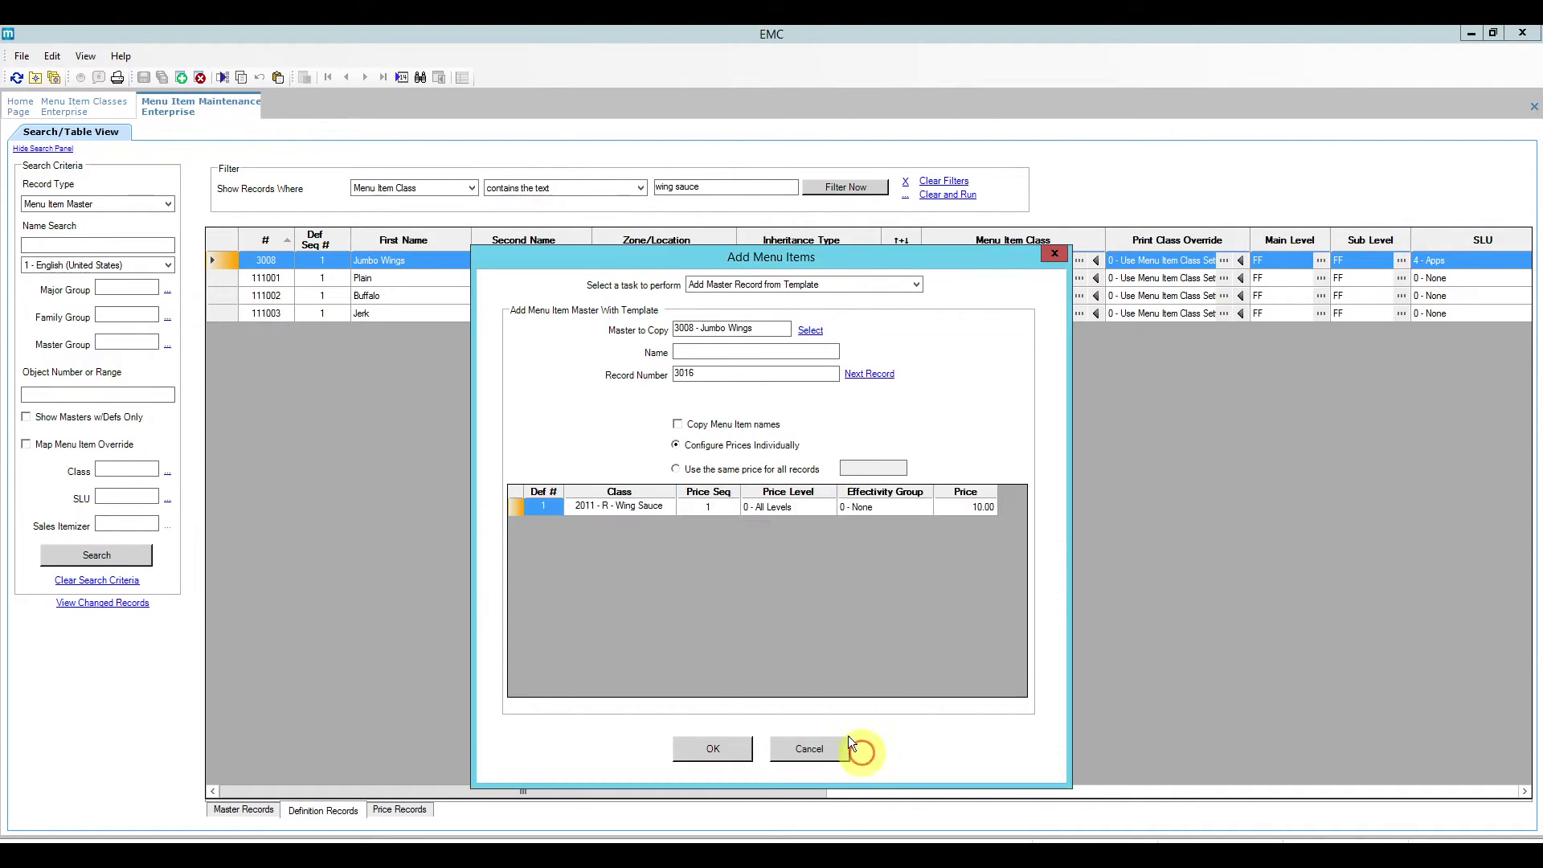
Name the new item '5 Wings', replace its 10.00 price with 7.00, and create it
left_click(693, 351)
type("5 Wings")
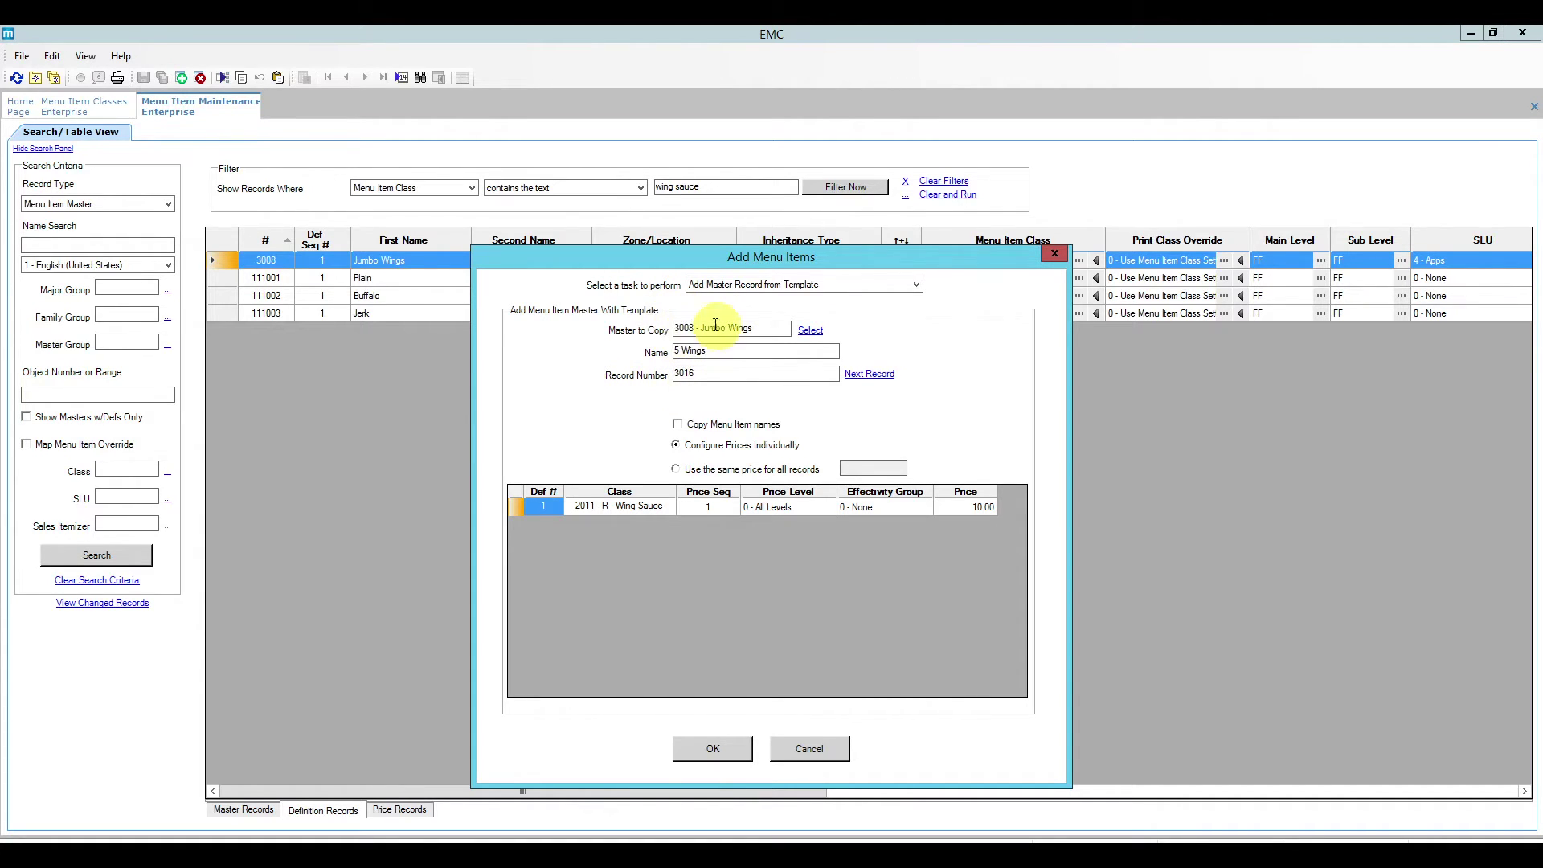
left_click(967, 509)
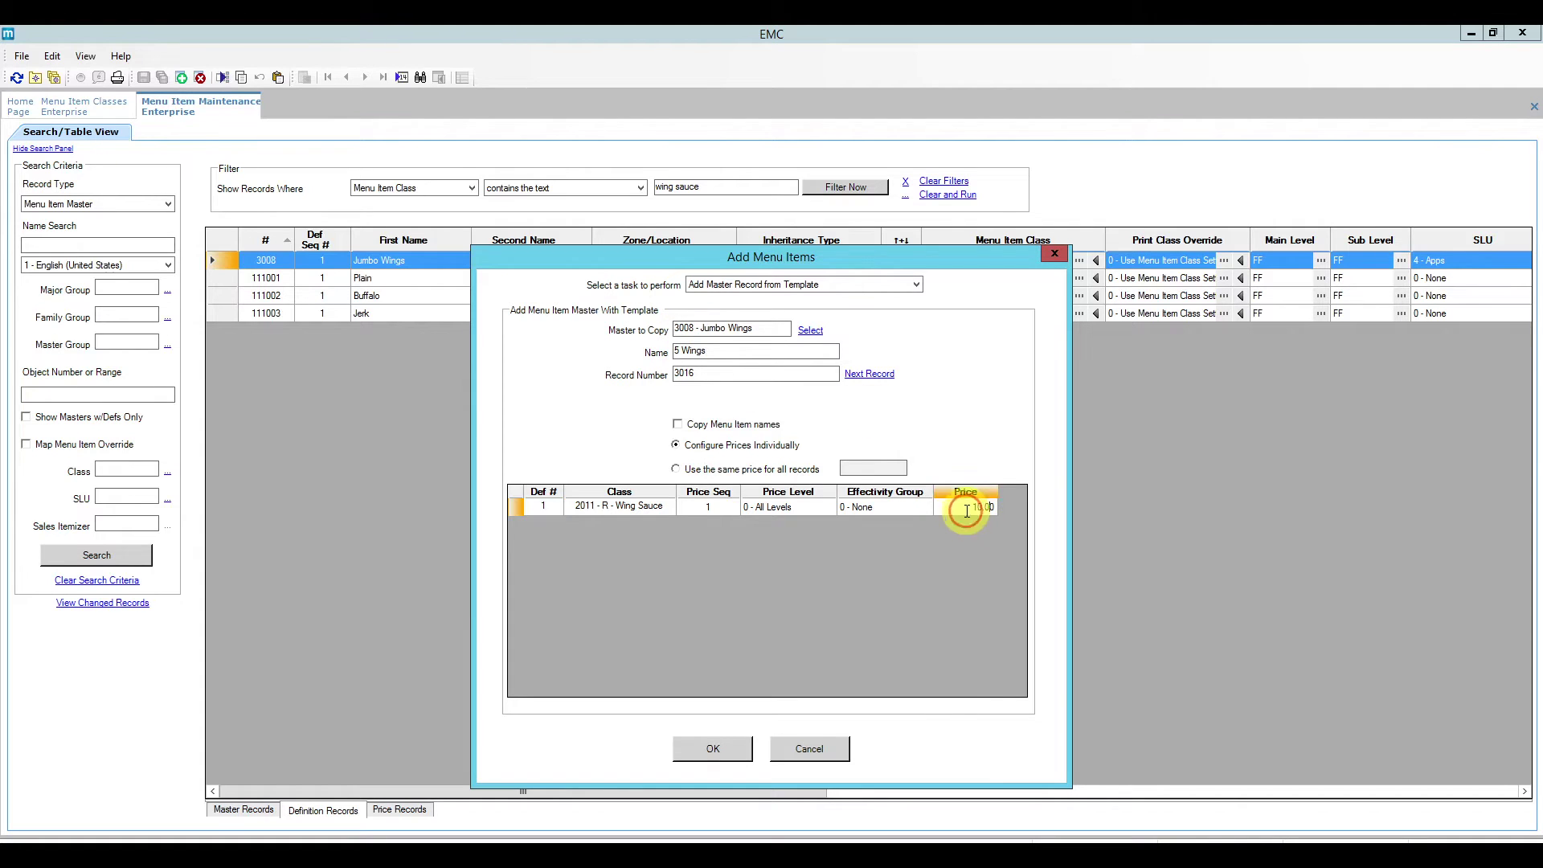
left_click_drag(969, 507, 1010, 512)
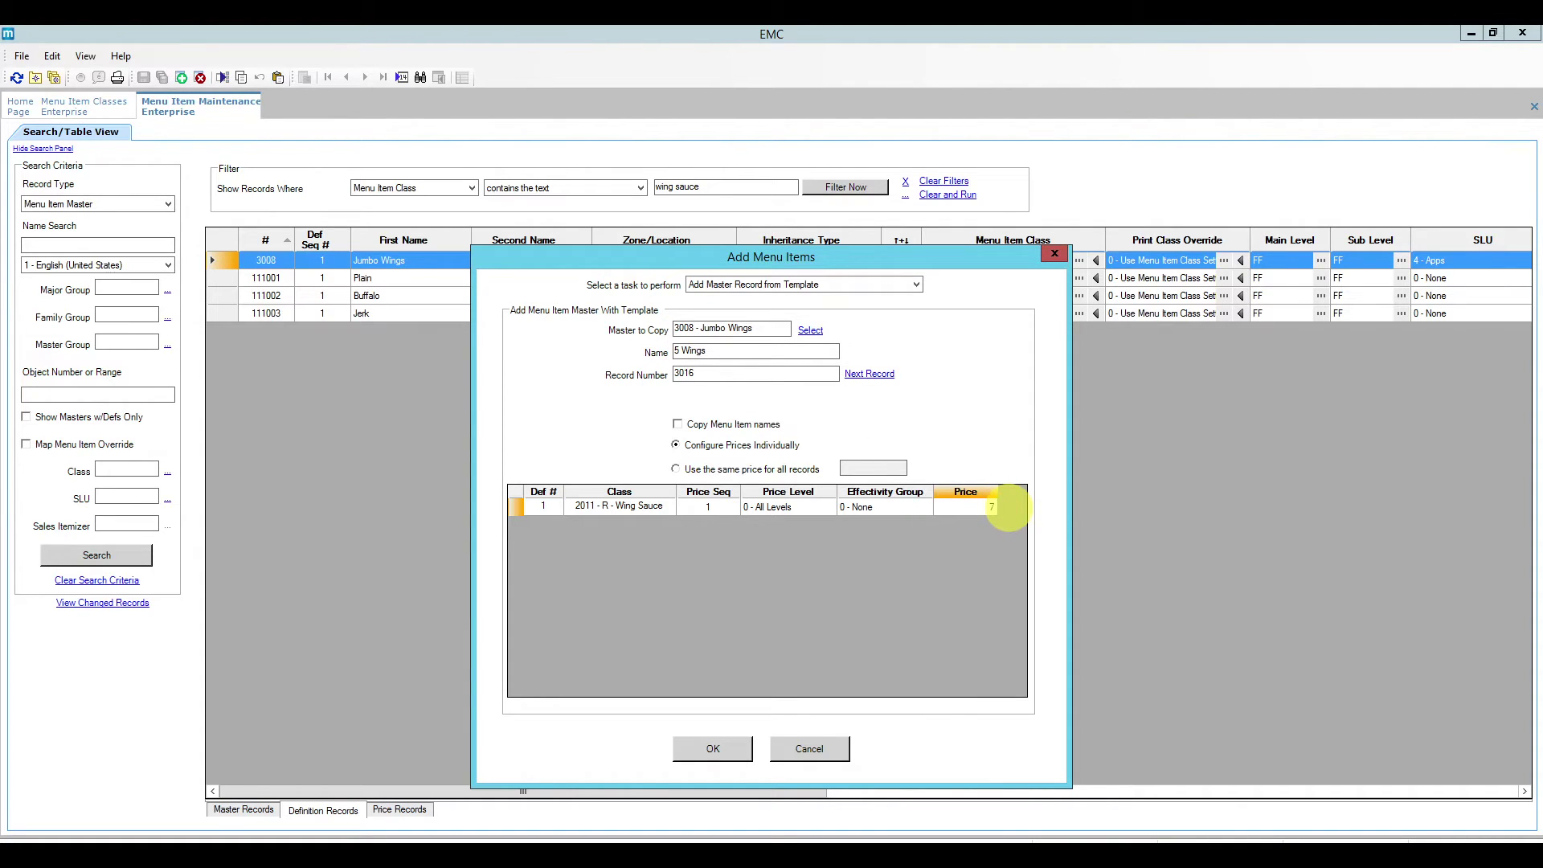
type("7.00")
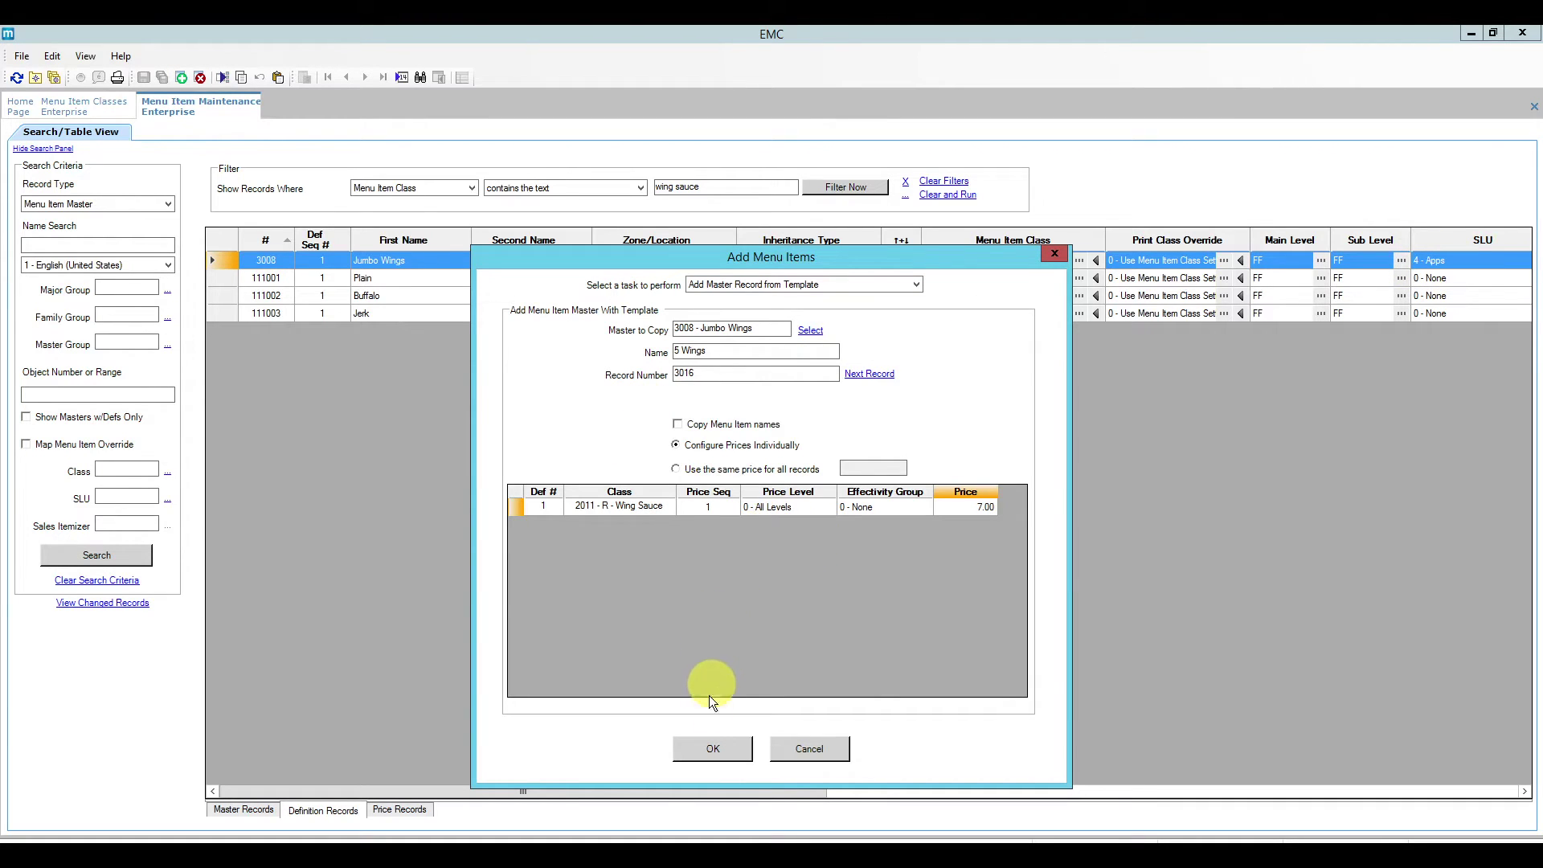
left_click(712, 749)
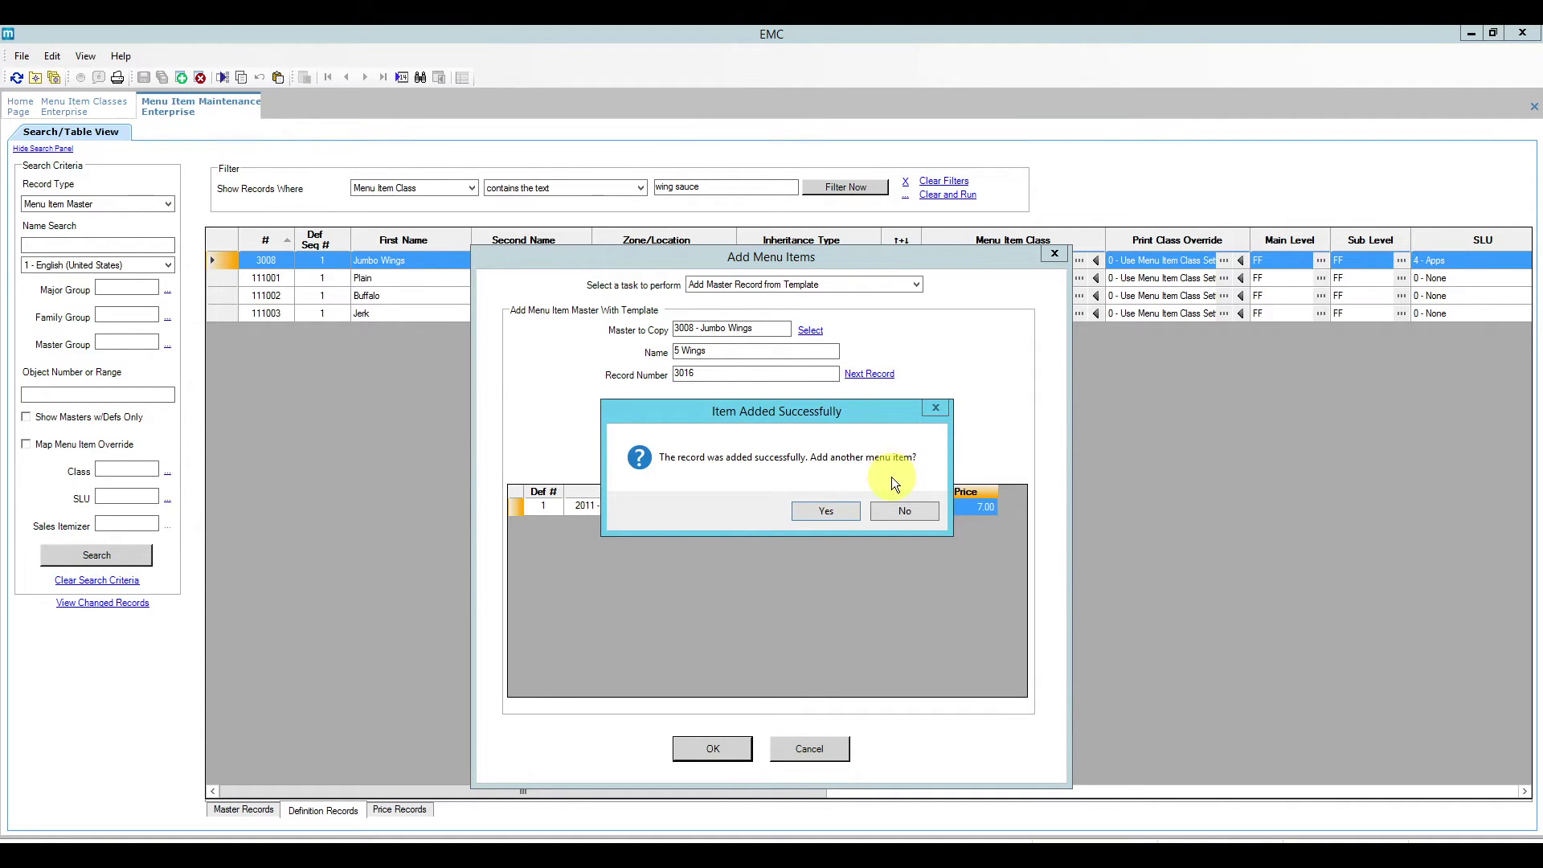
Decline another item, filter records by Menu Item Class, and select Jumbo Wings and 5 Wings
left_click(905, 514)
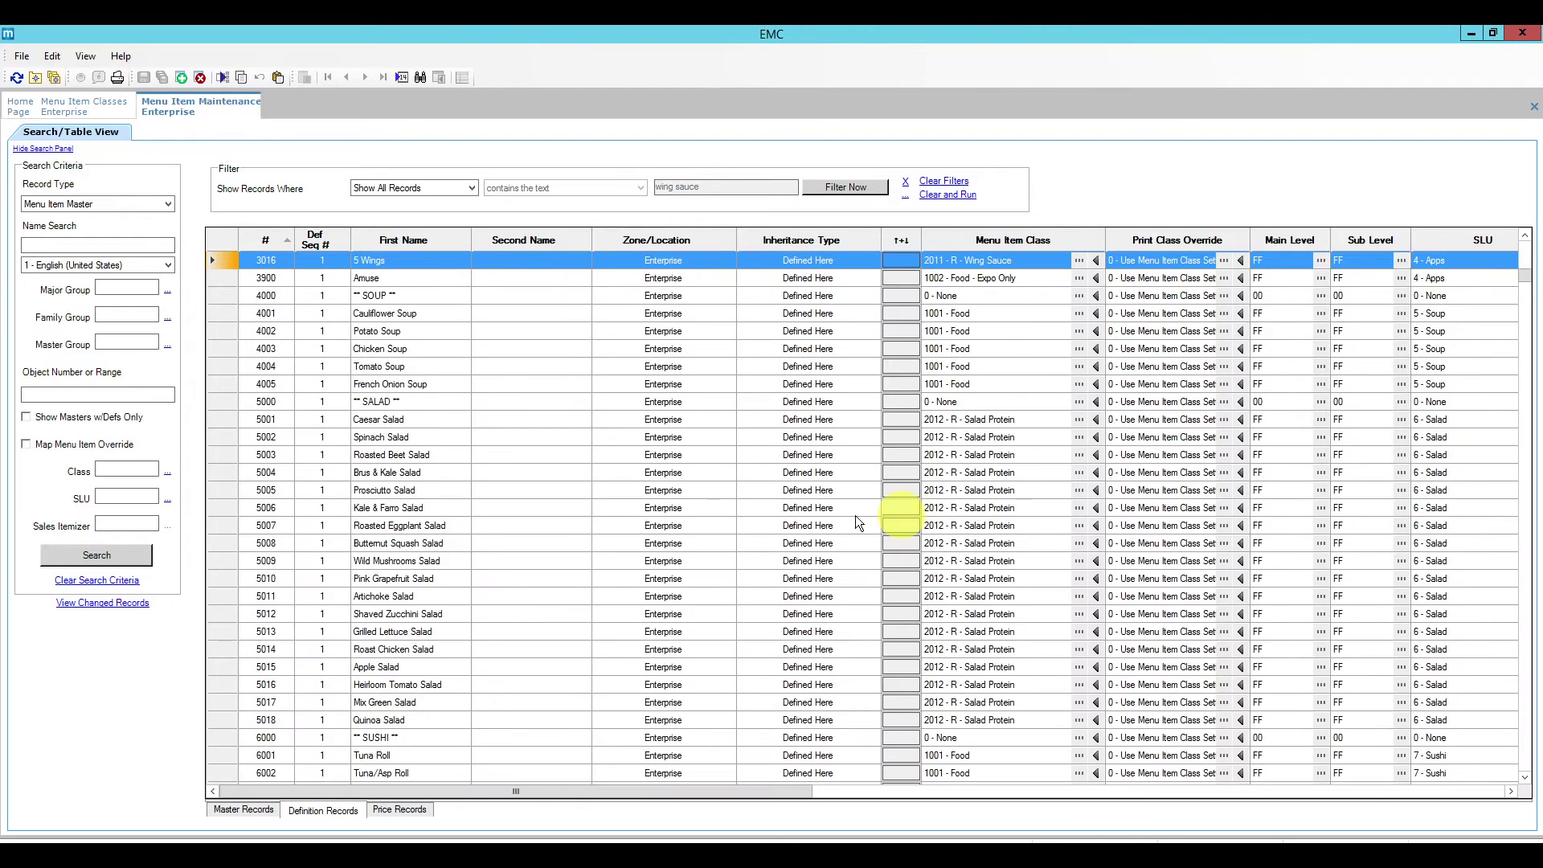
left_click(462, 187)
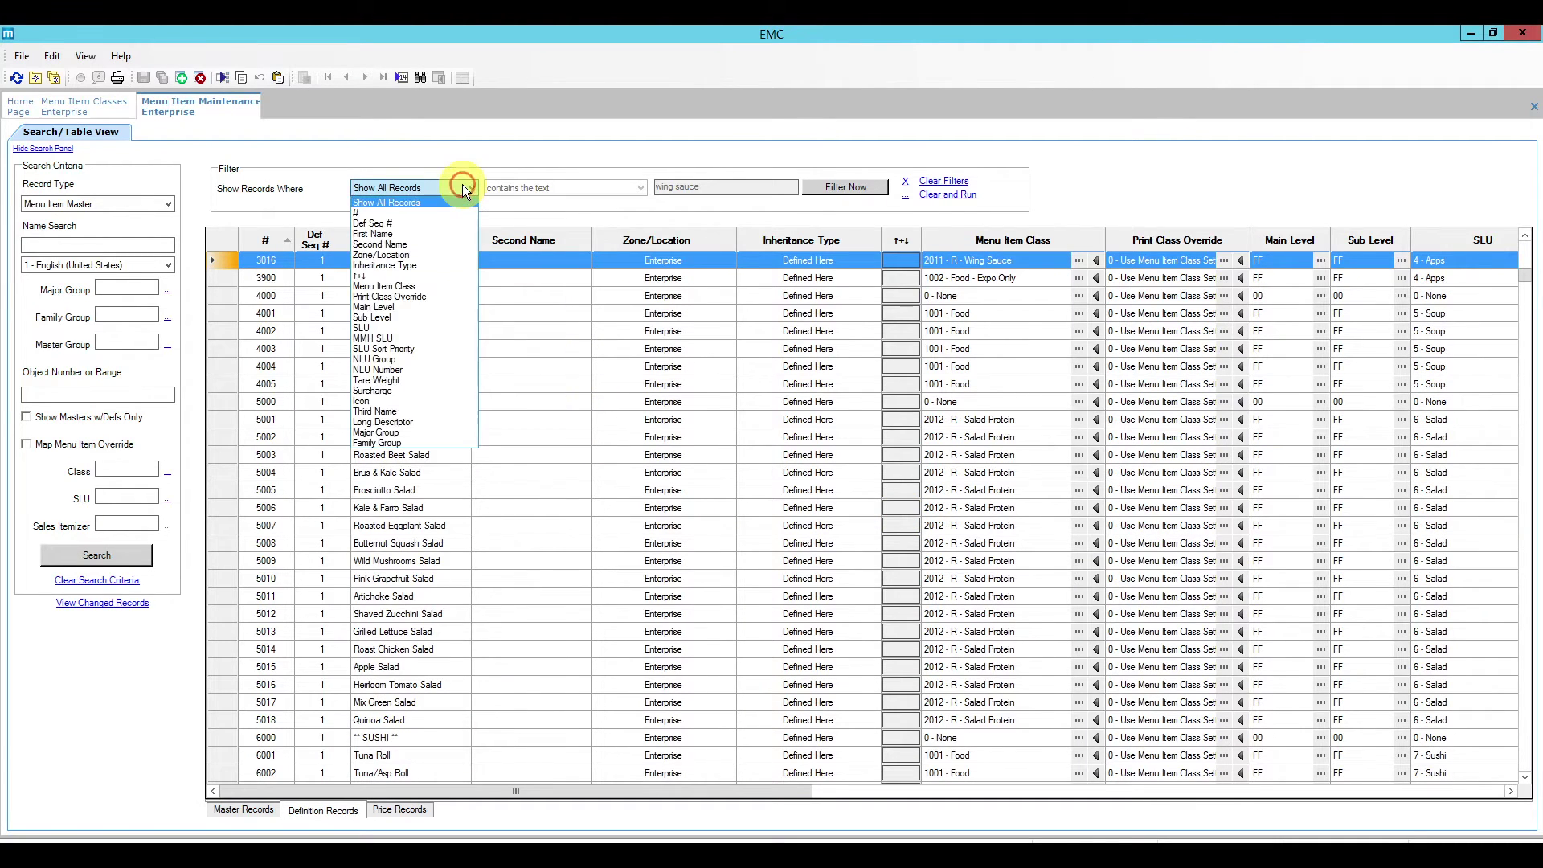
left_click(450, 285)
left_click(842, 191)
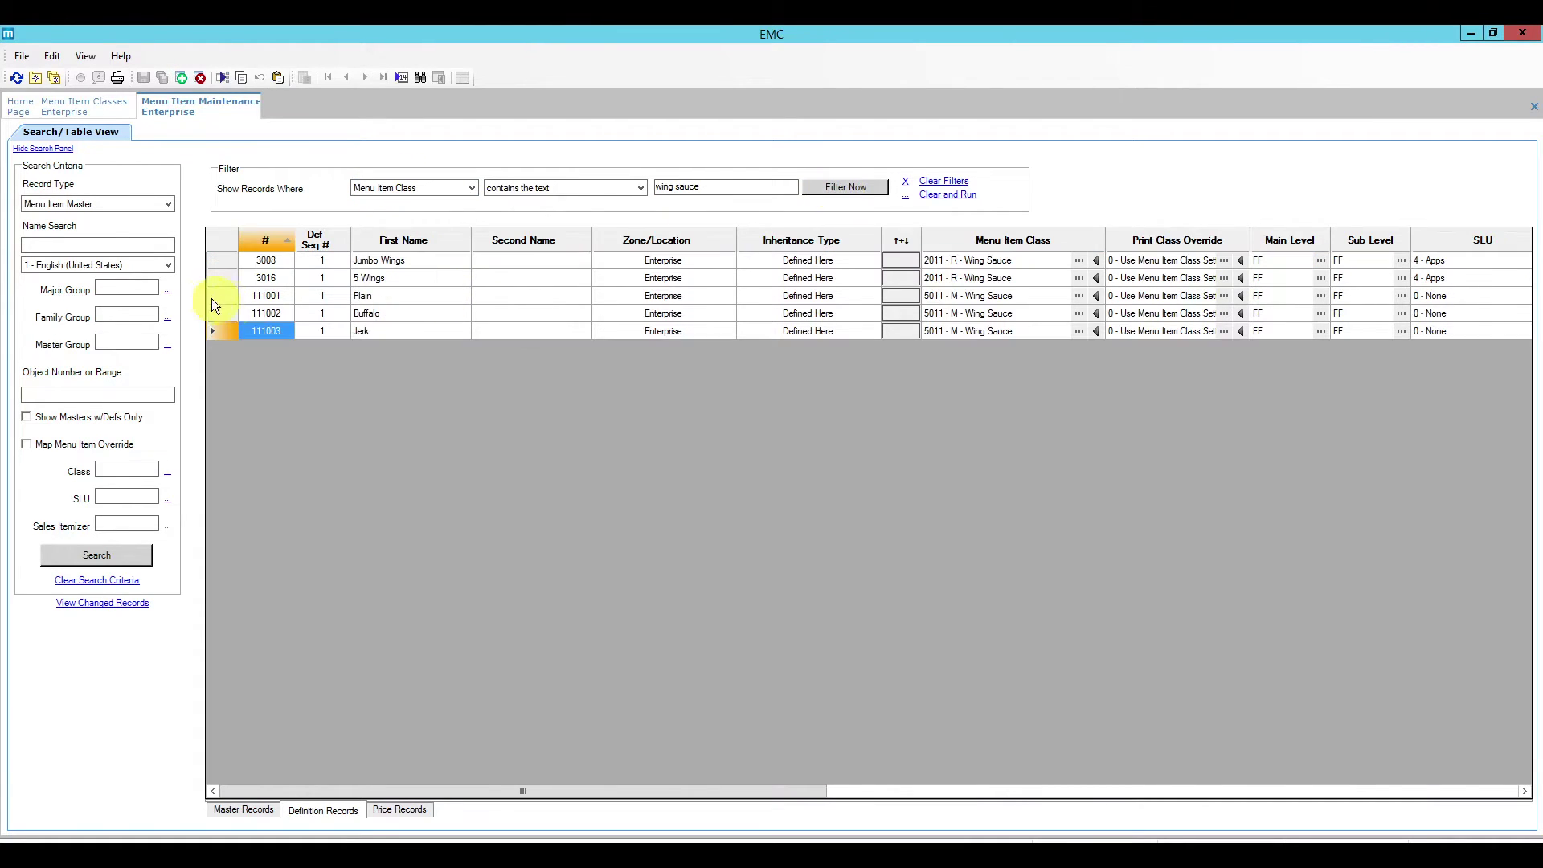
left_click_drag(225, 261, 227, 286)
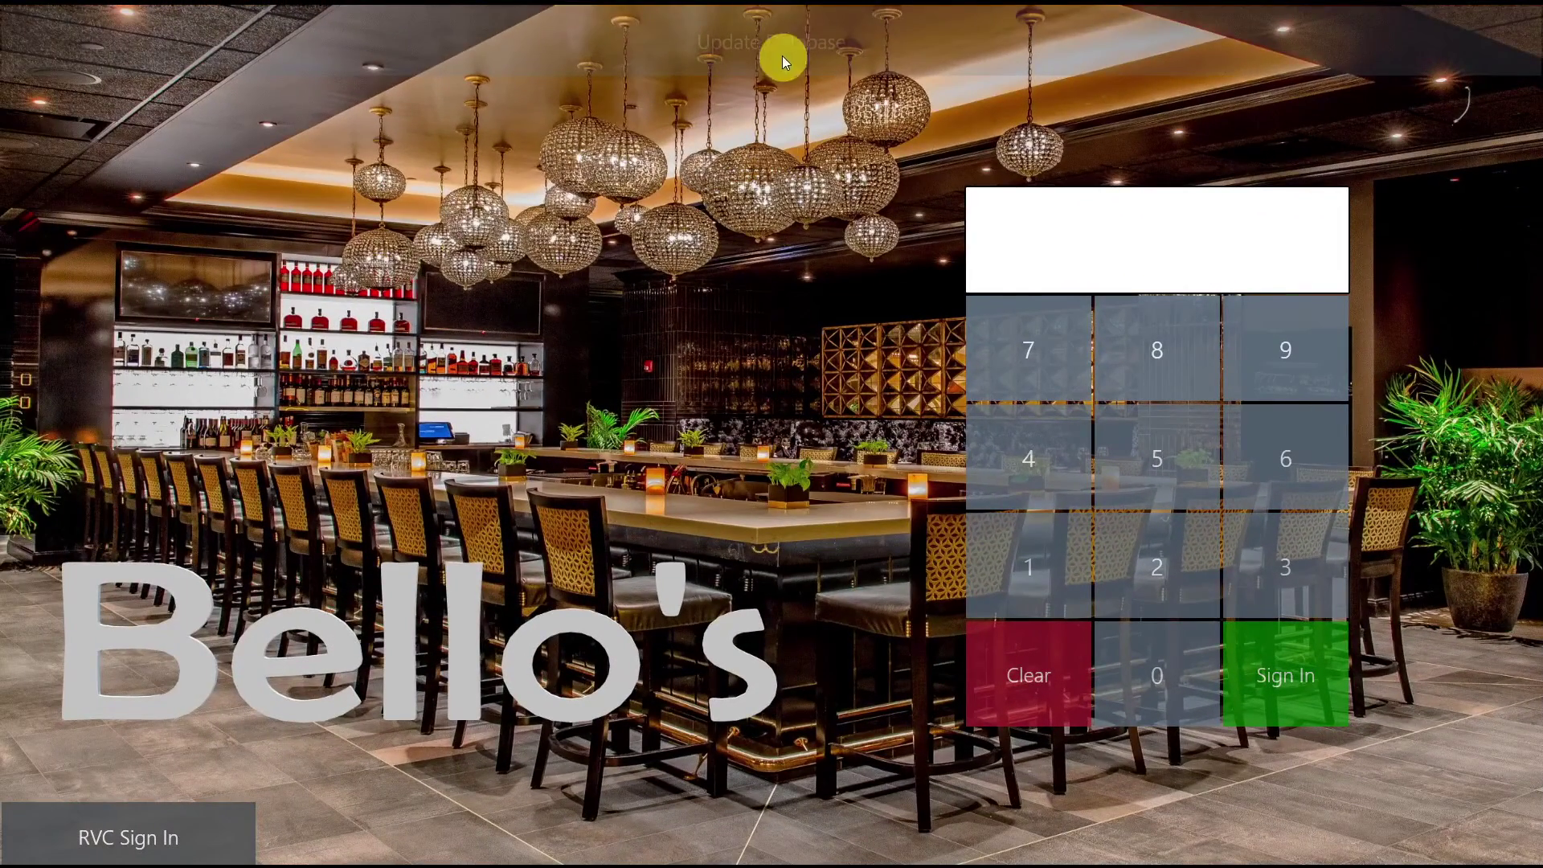
Sign in to the POS and begin a fast transaction check for 1 guest
left_click(1047, 553)
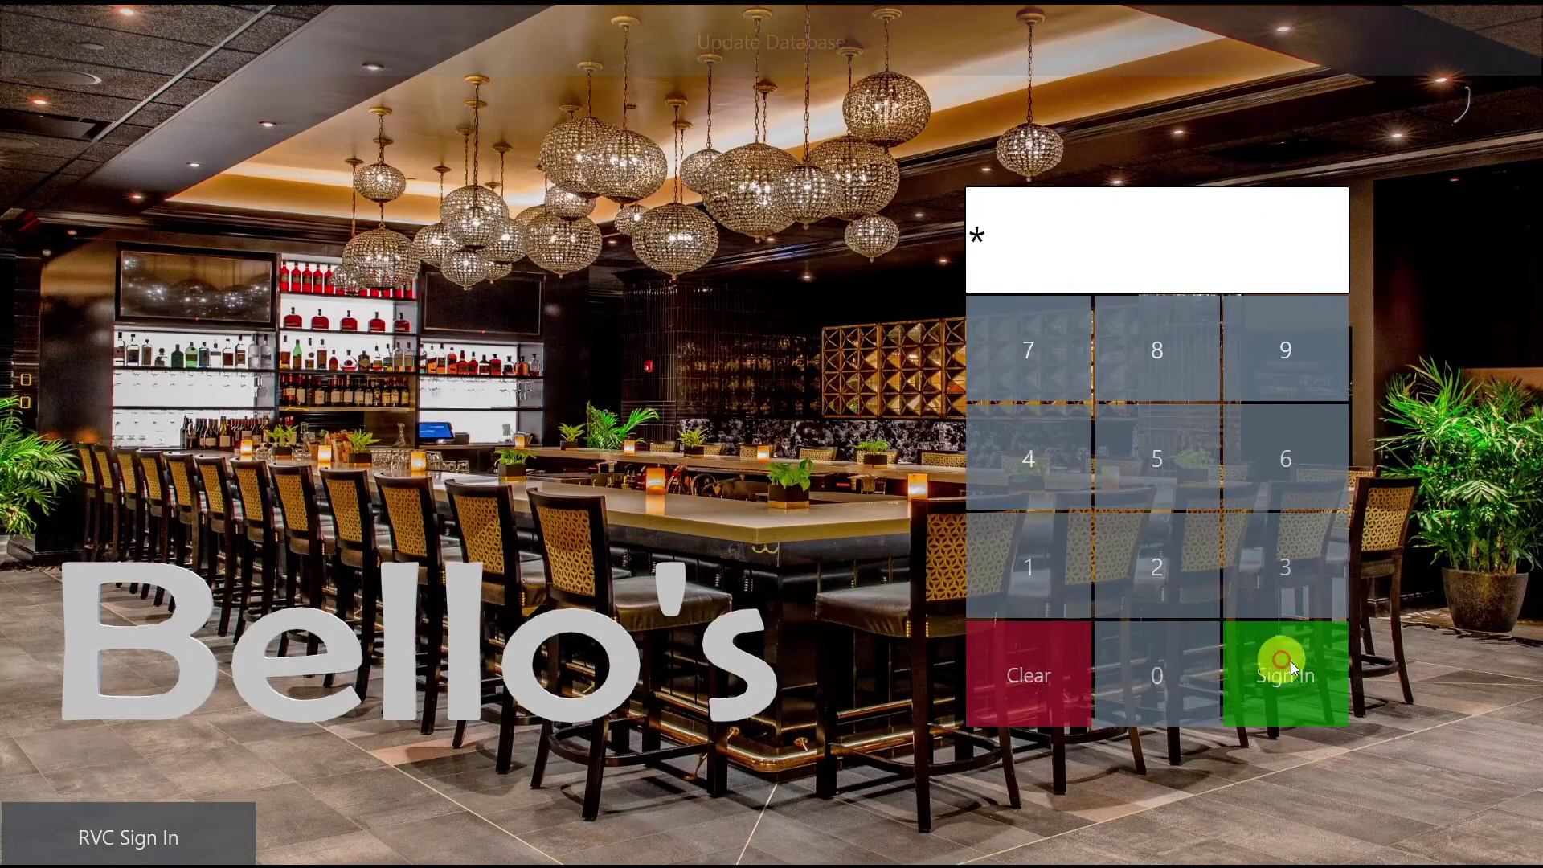
left_click(1290, 661)
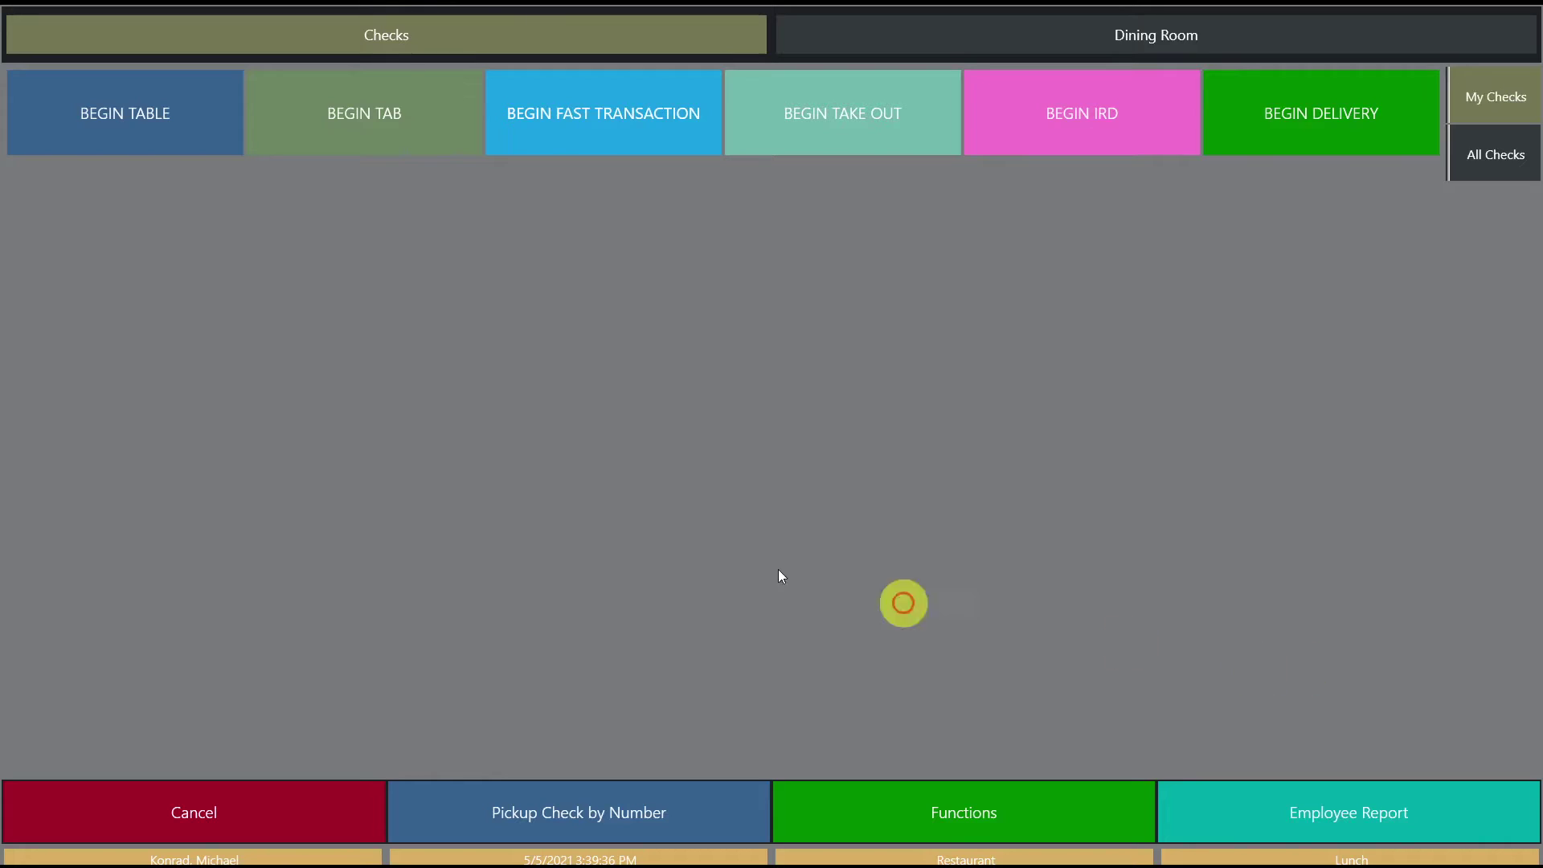
left_click(624, 140)
left_click(689, 491)
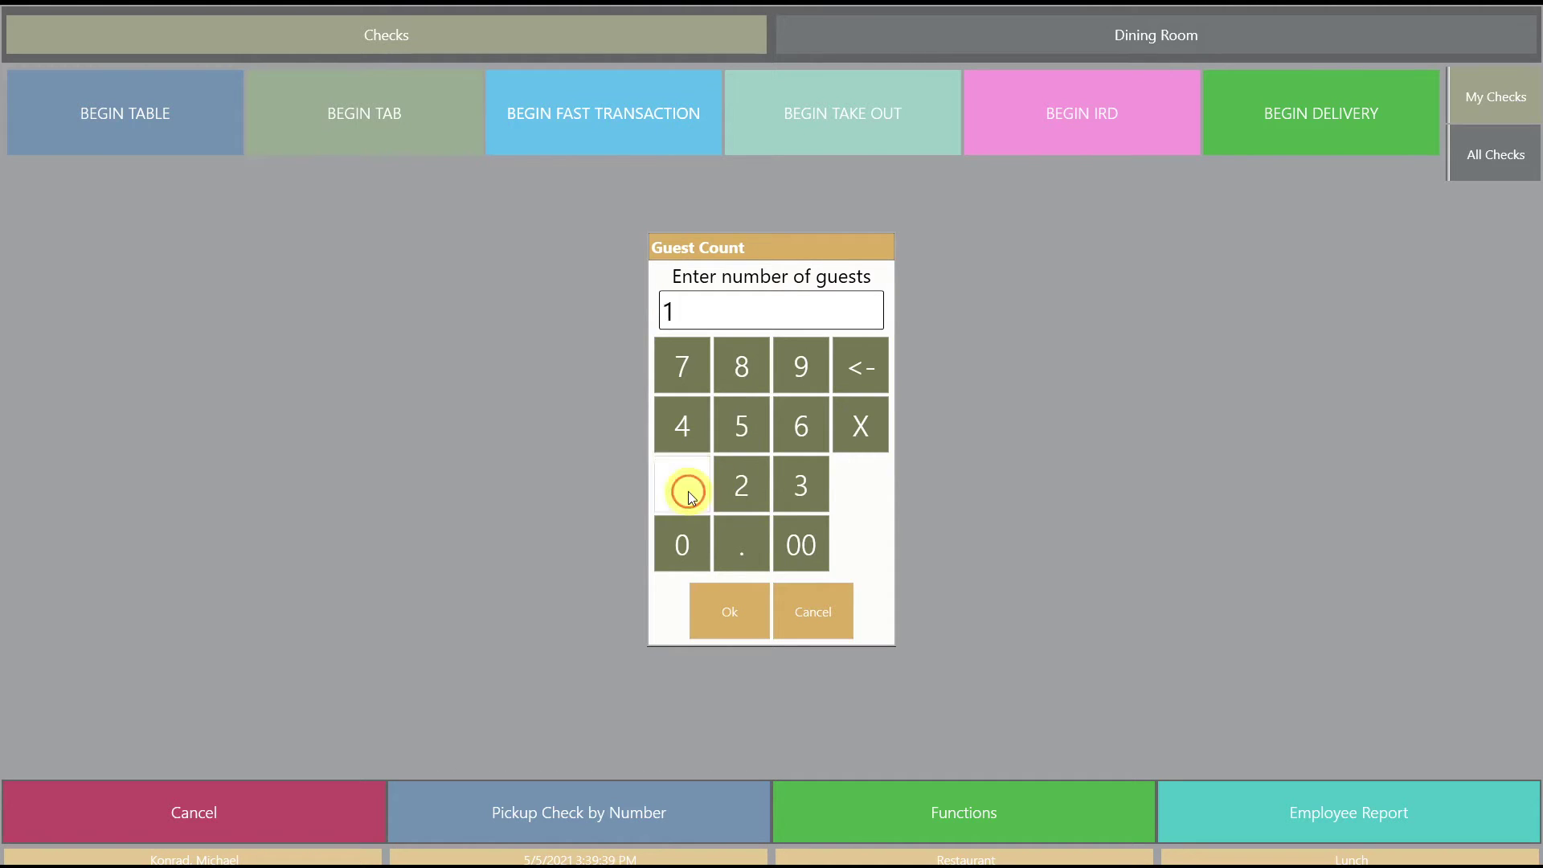
left_click(717, 611)
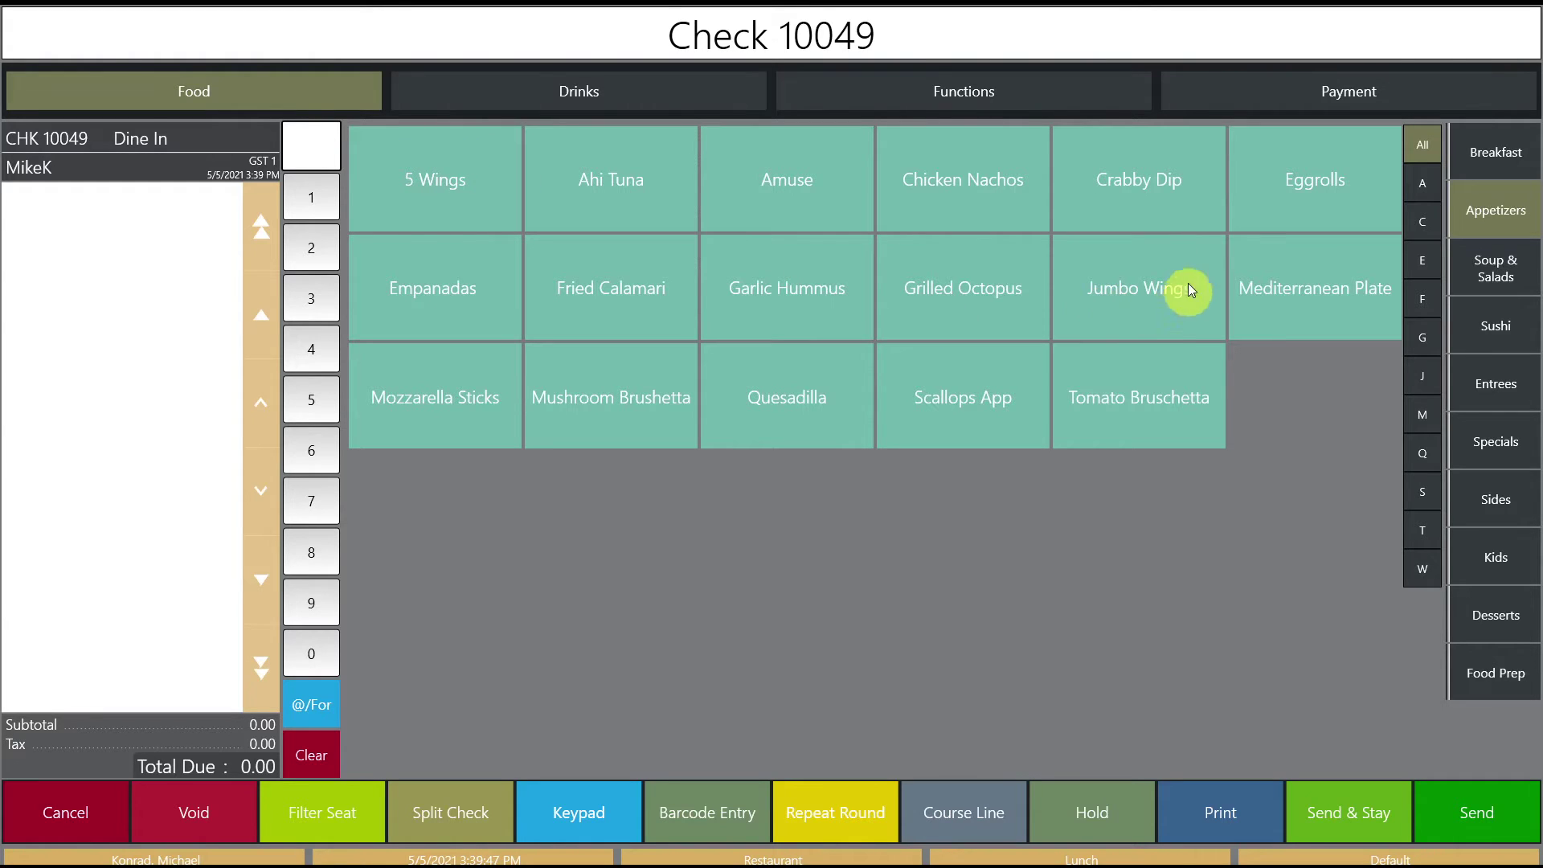
Ring up Jumbo Wings on seat 1 with Jerk sauce
left_click(1149, 318)
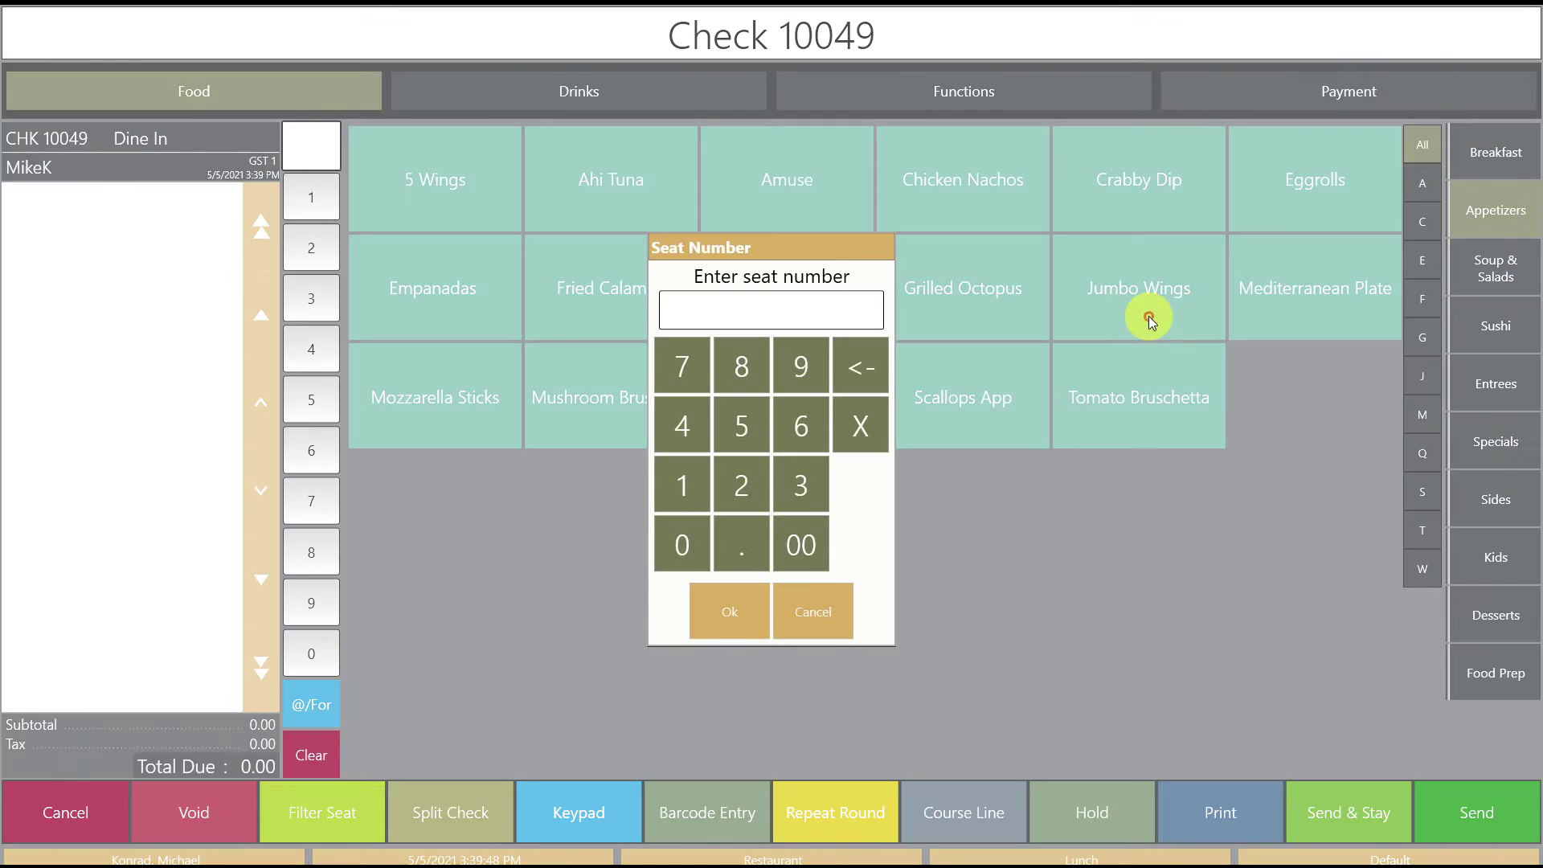
left_click(697, 485)
left_click(724, 606)
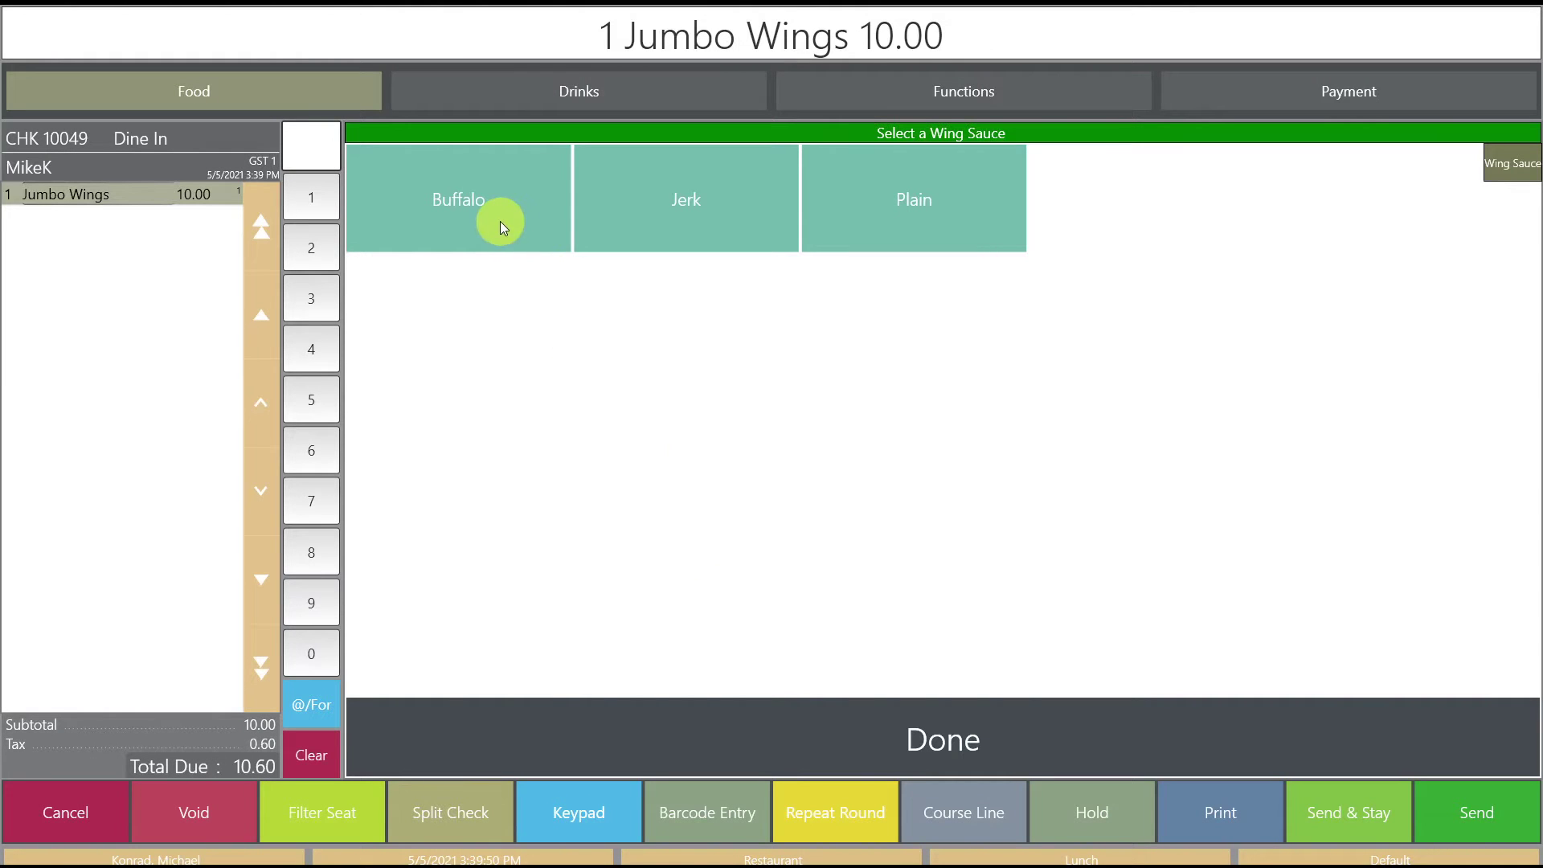
left_click(692, 224)
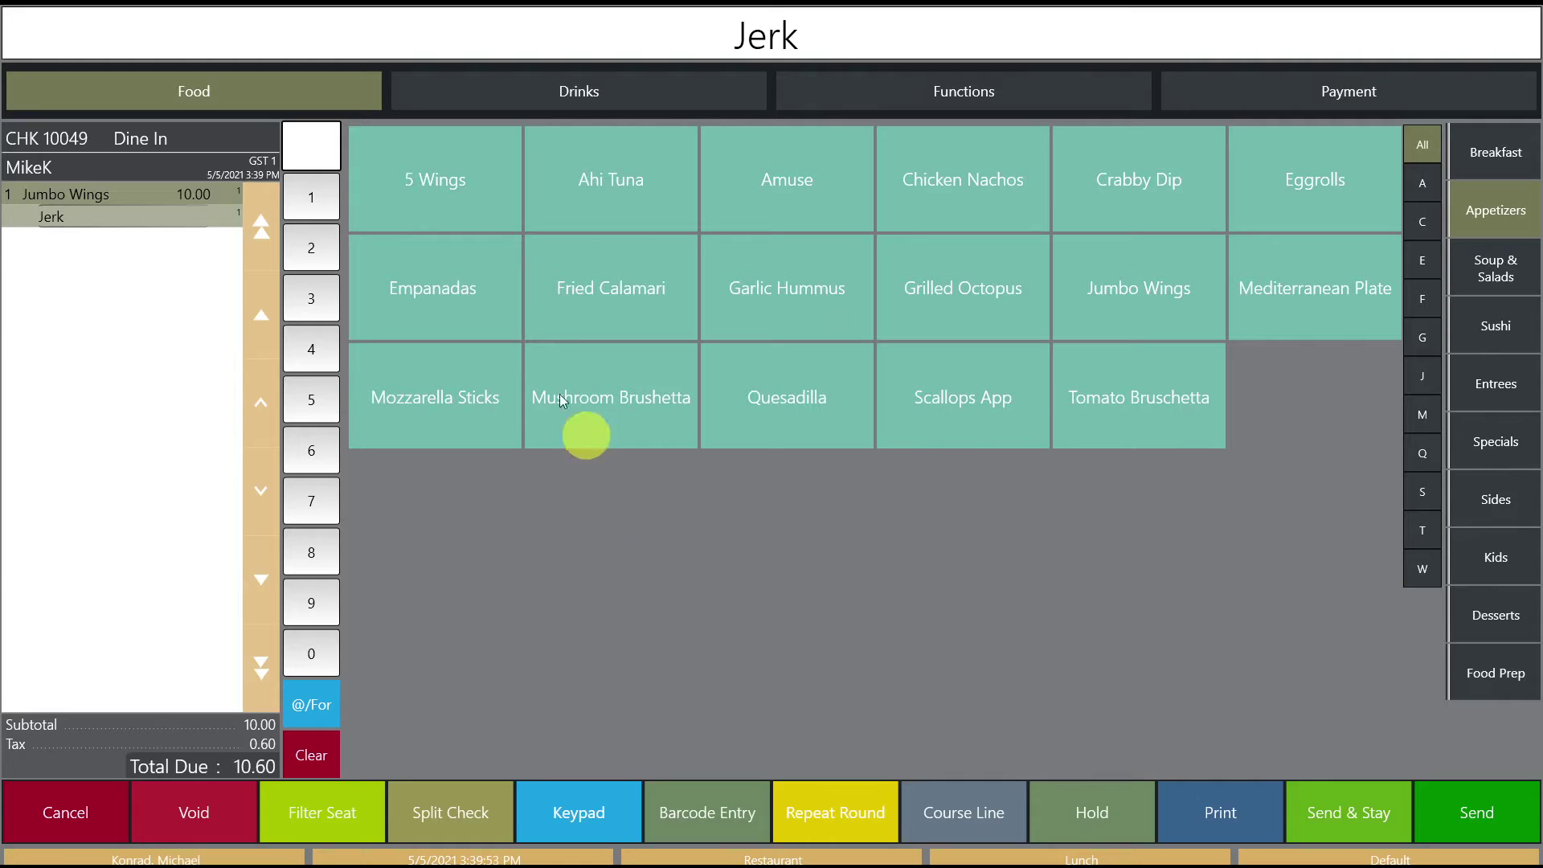
Ring up 5 Wings on seat 1 with Buffalo sauce
left_click(429, 200)
left_click(701, 487)
left_click(730, 619)
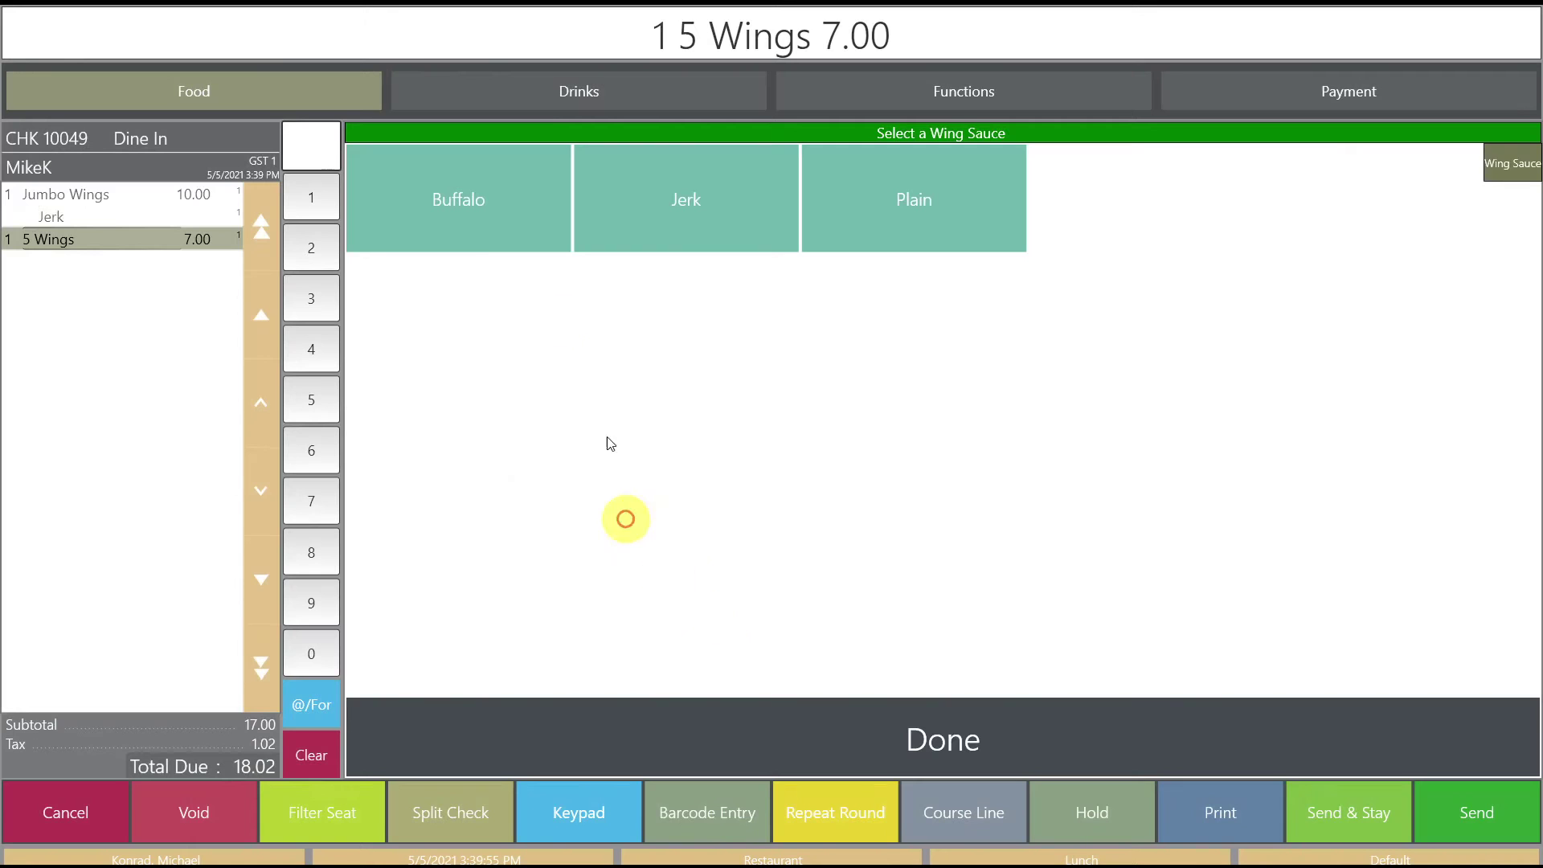
left_click(469, 234)
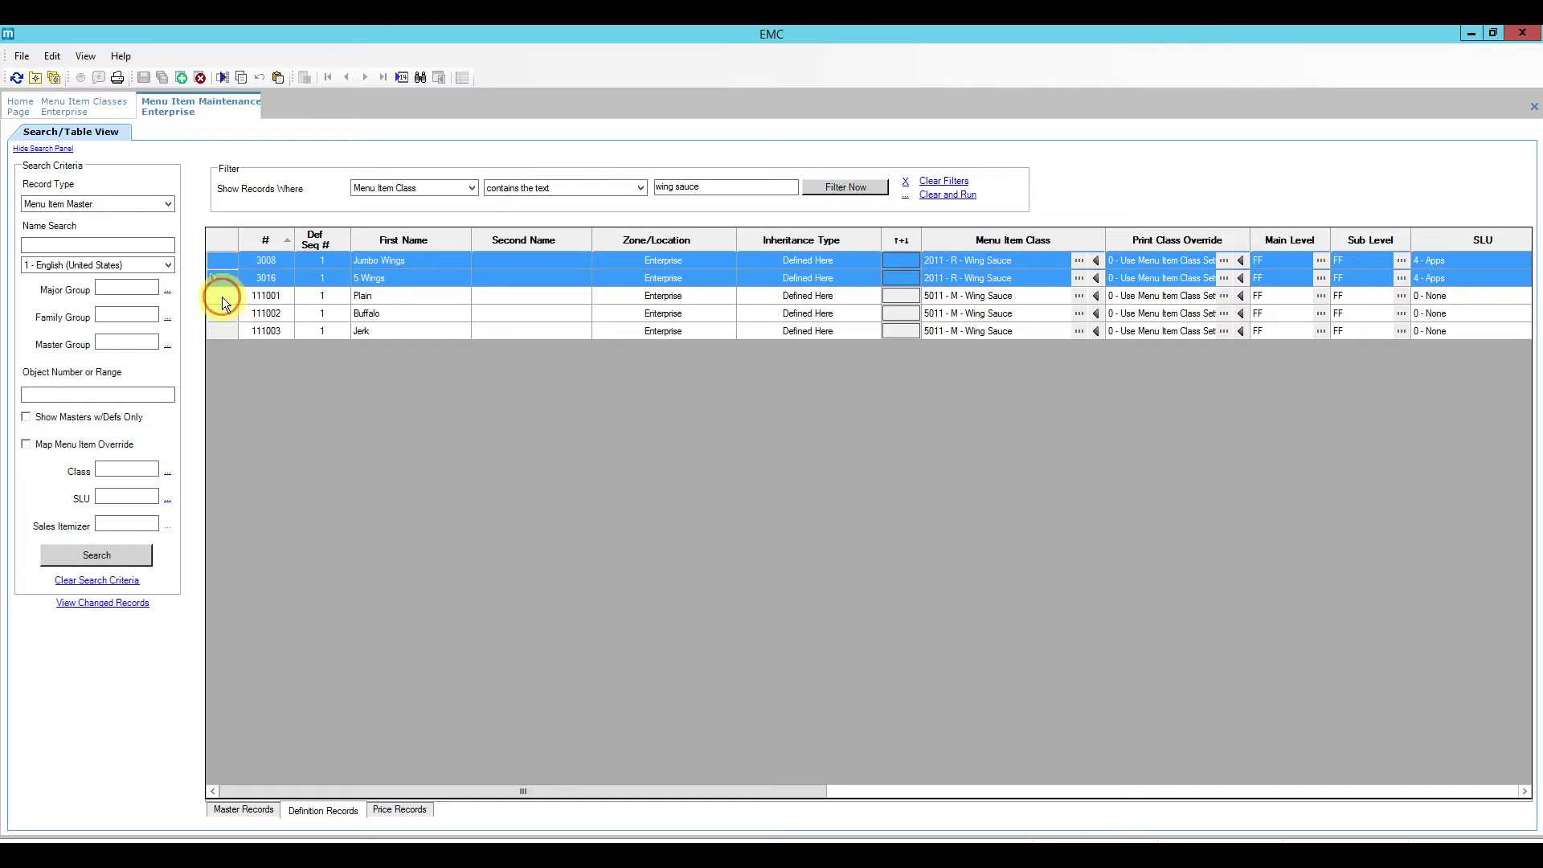
Select the Plain wing sauce record 111001 and start adding a menu item
left_click(429, 293)
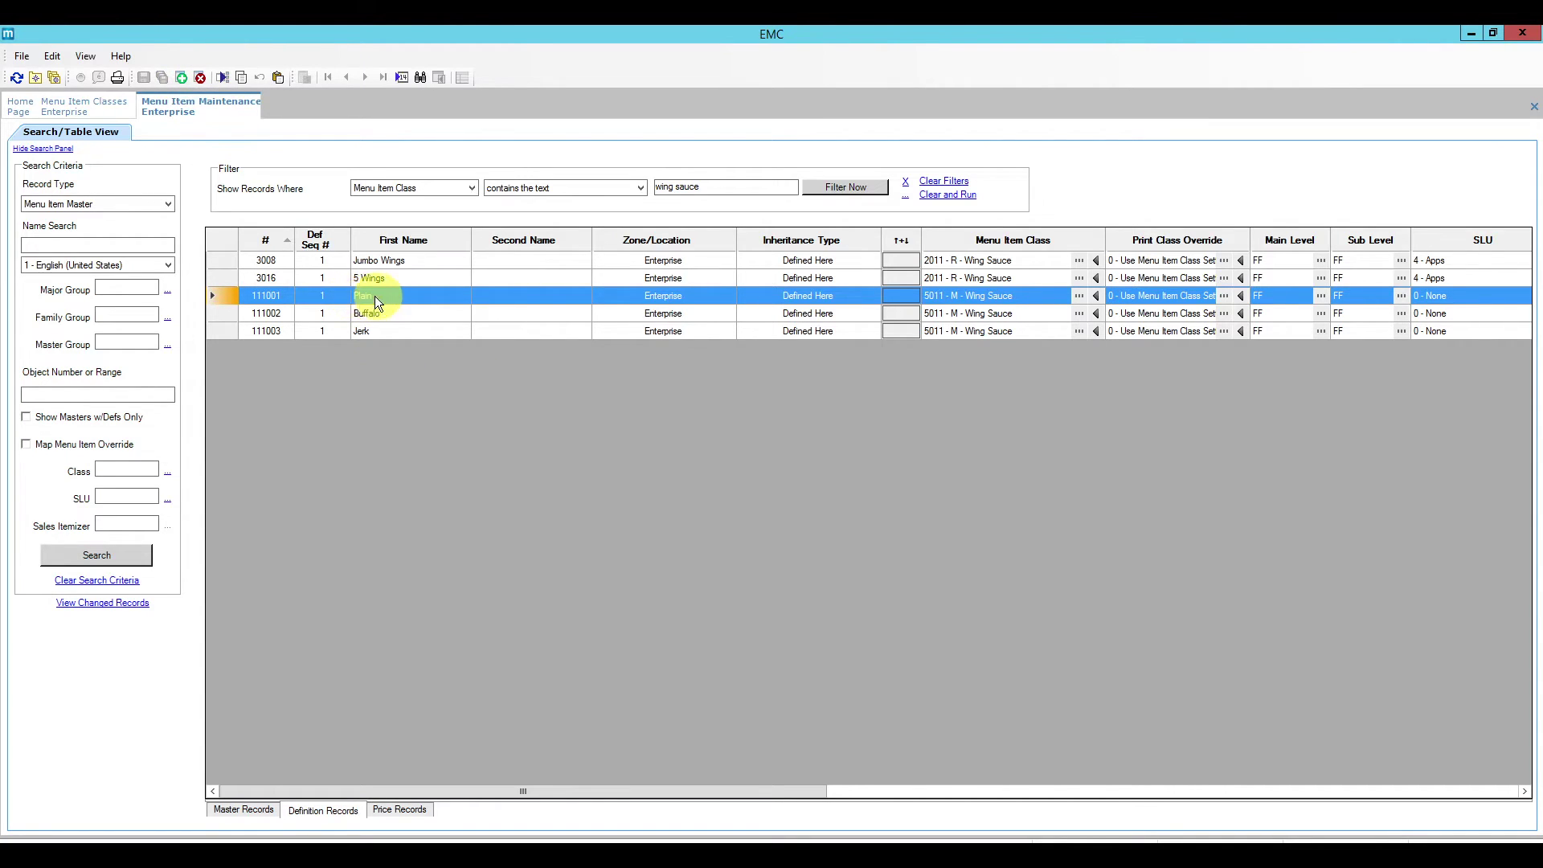
left_click(178, 78)
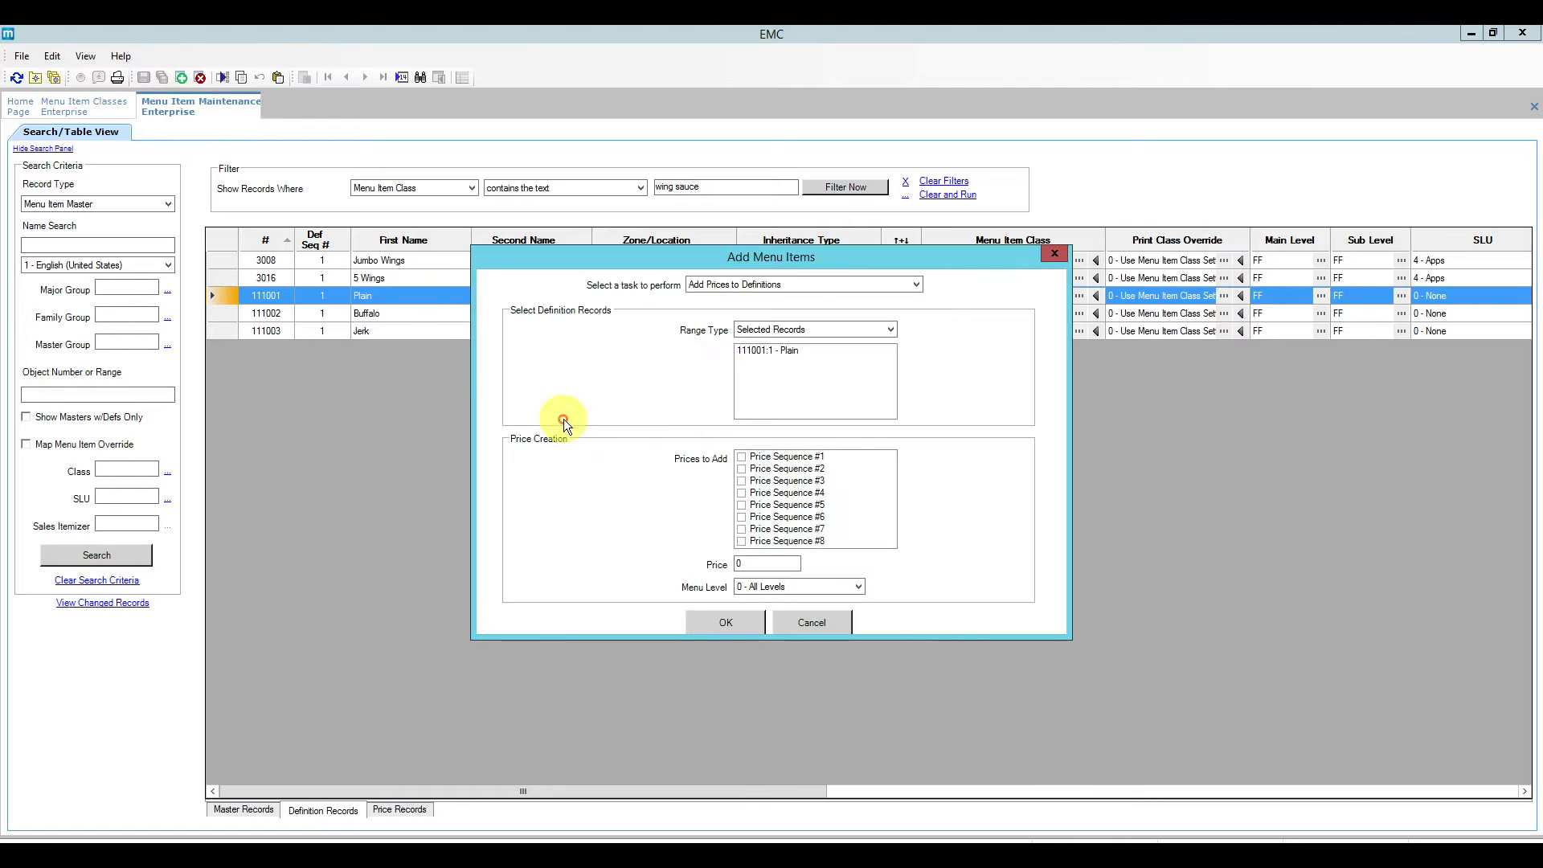
Add 'Salt & Pepper' from template master 111001 Plain, declining to add another item
left_click(770, 284)
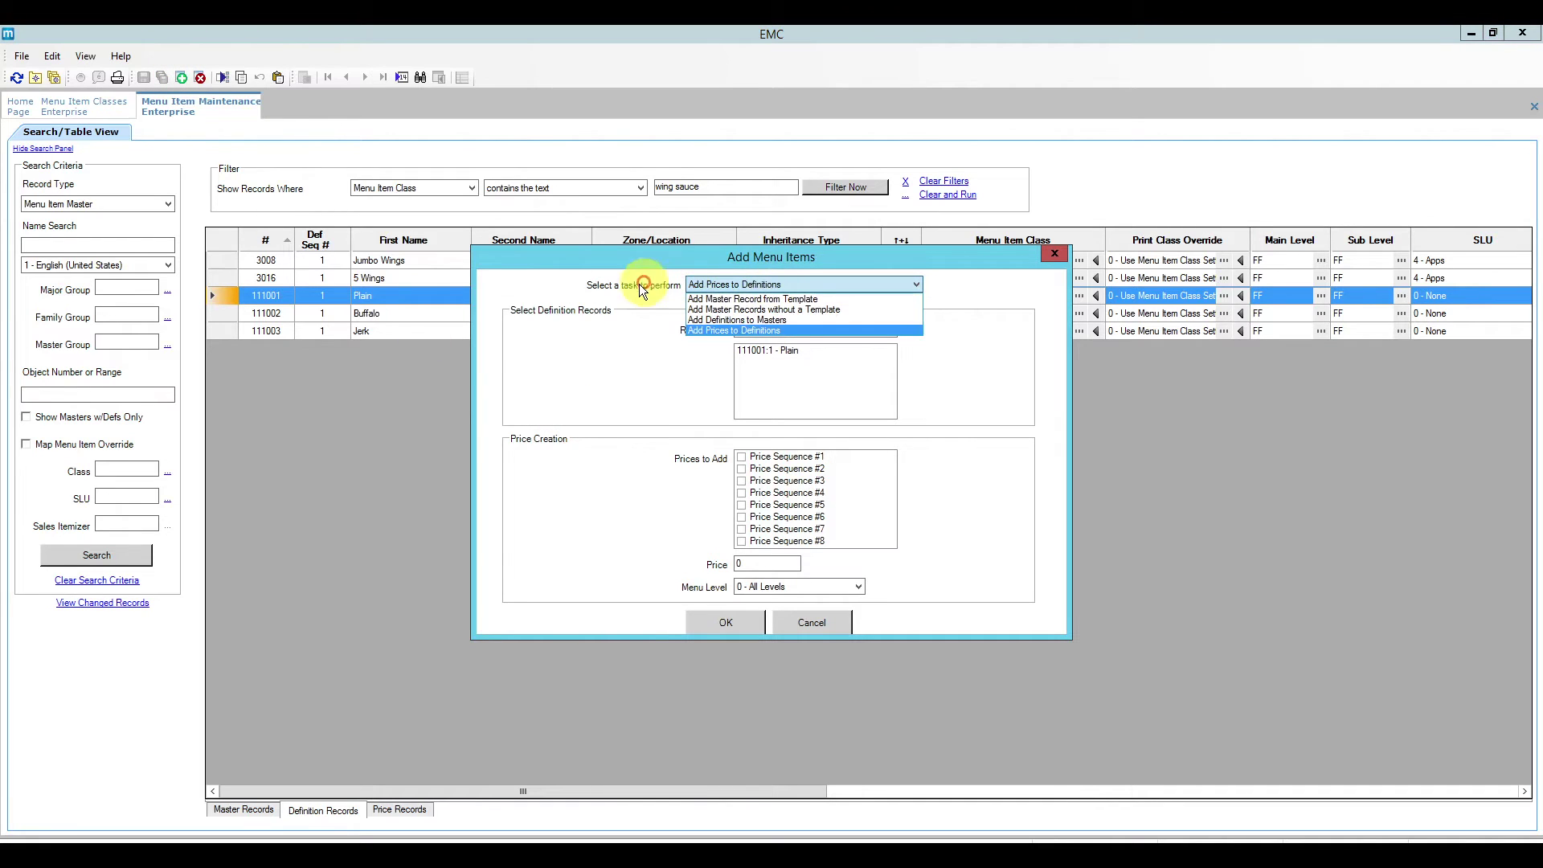
left_click(753, 299)
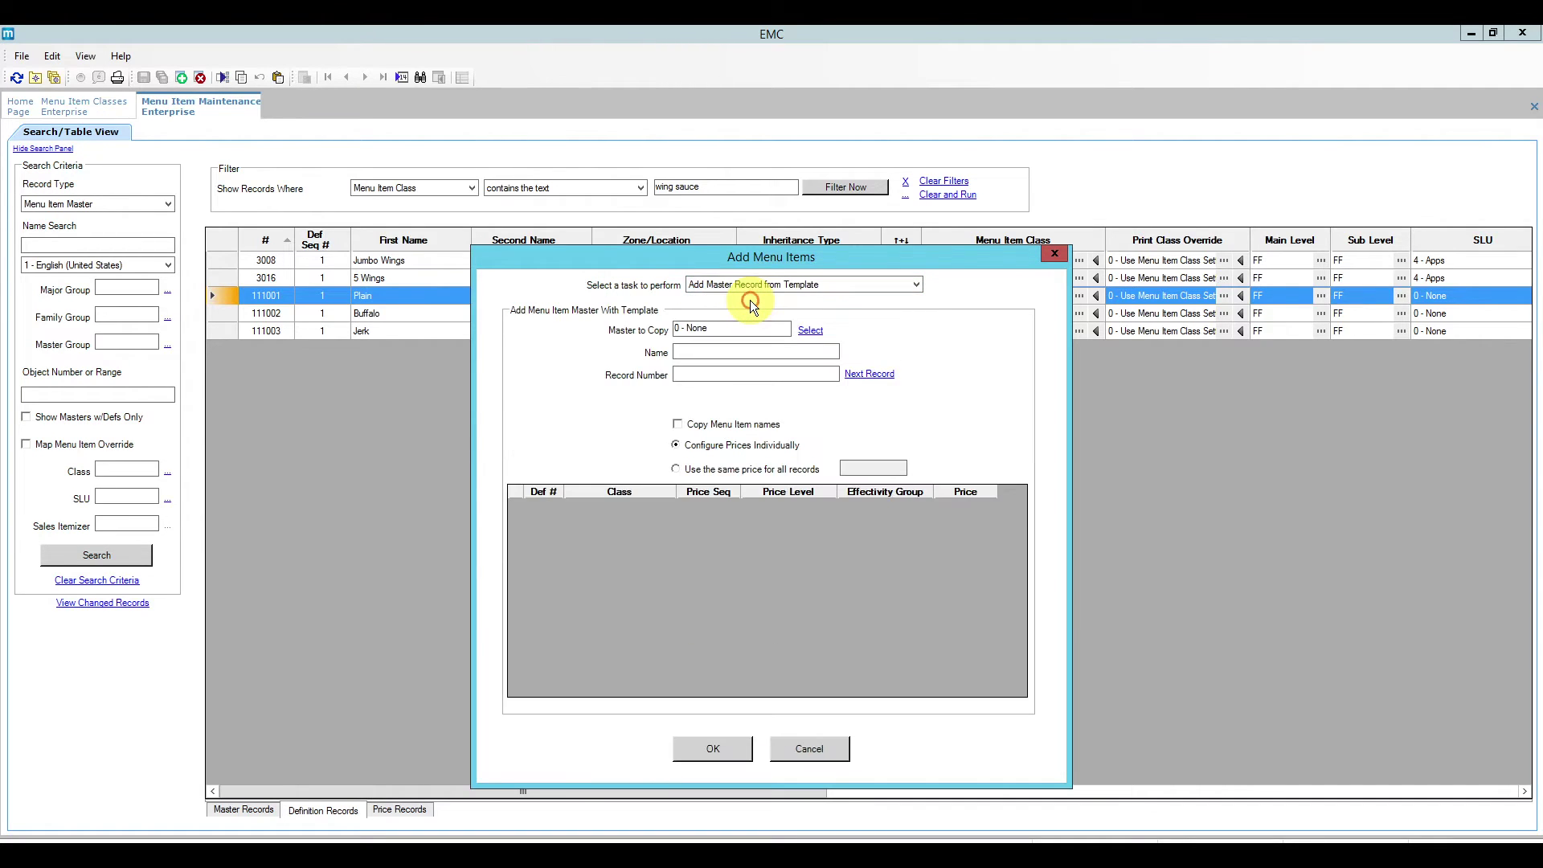
left_click(808, 331)
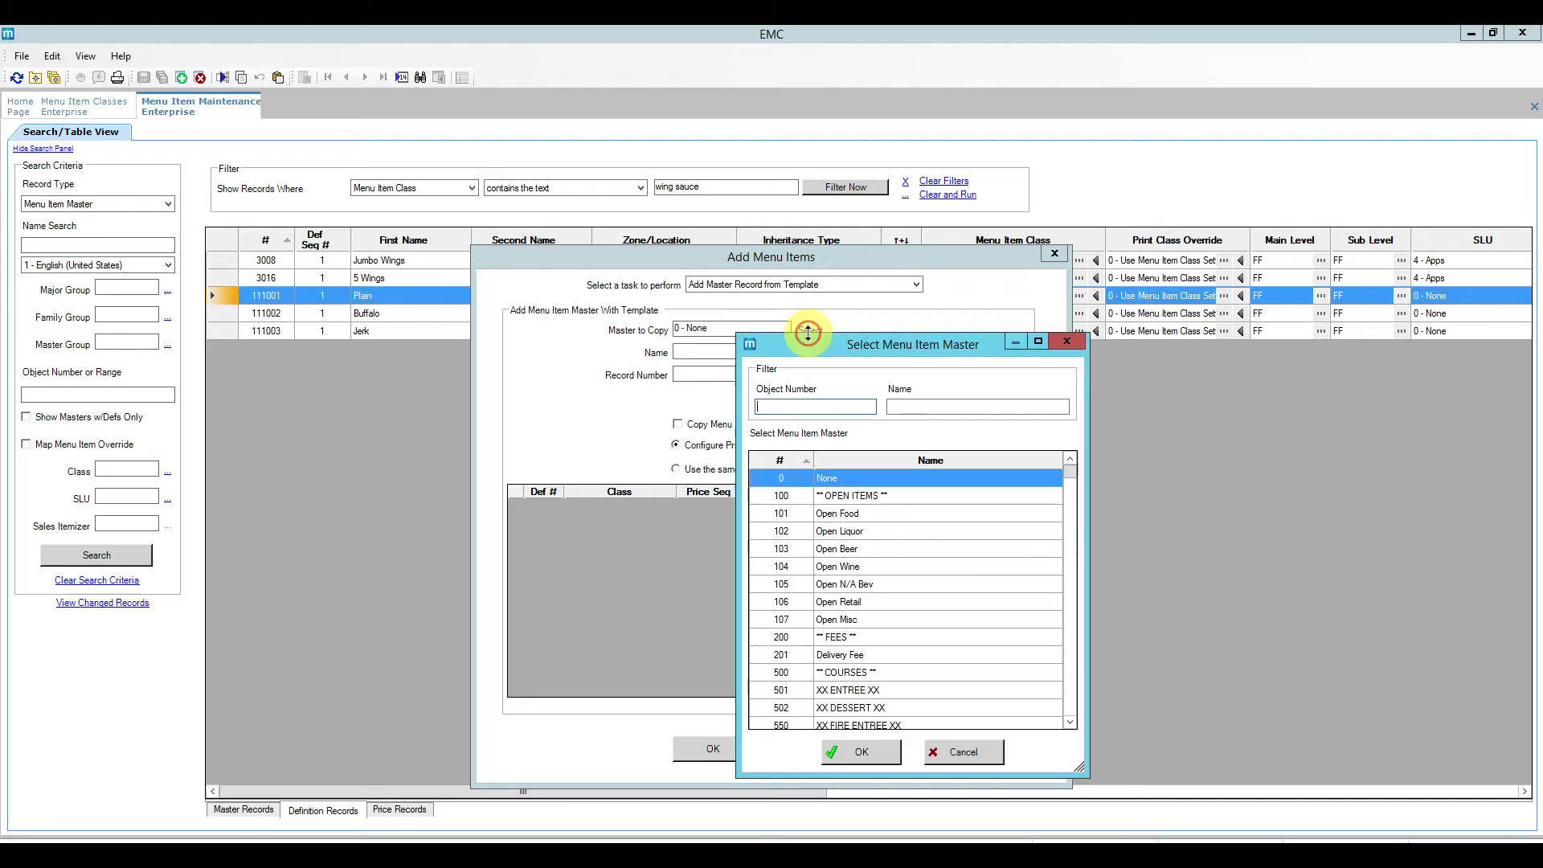
left_click(786, 406)
left_click(267, 299)
left_click(808, 406)
type("111001")
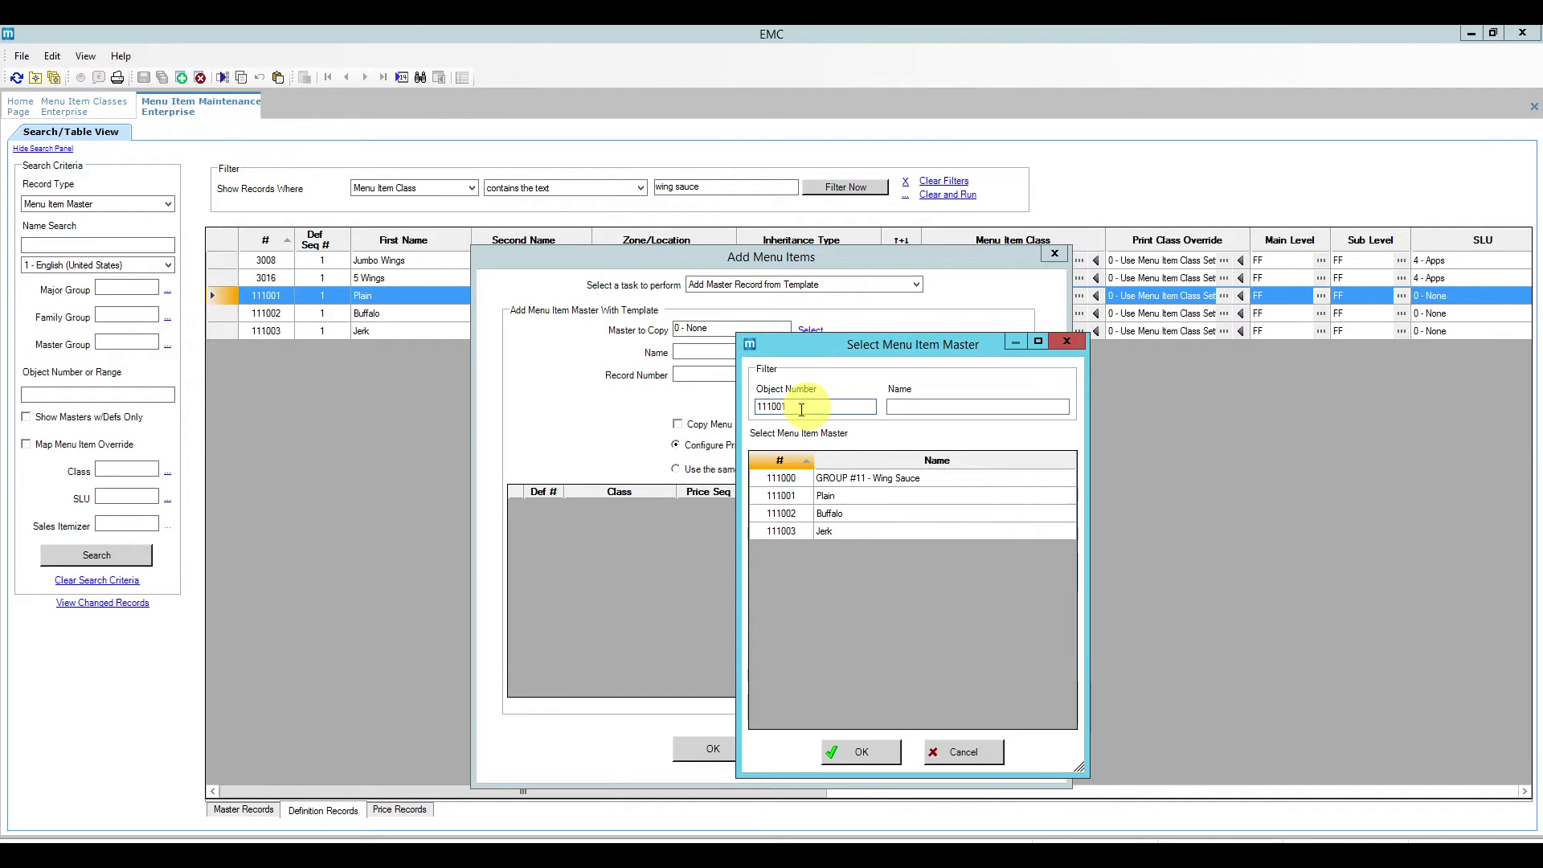
left_click(832, 480)
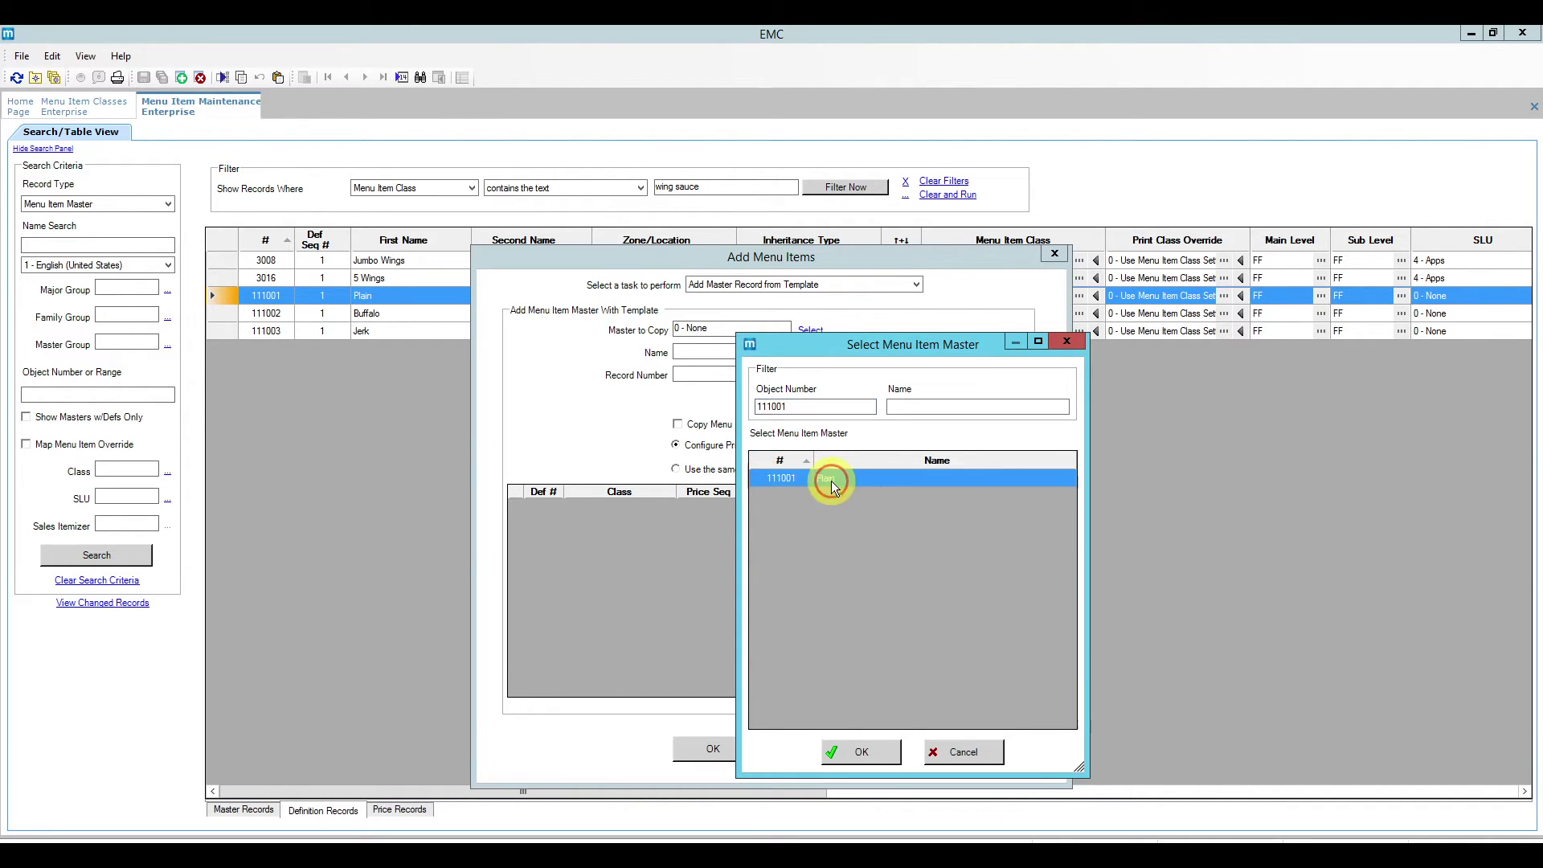
left_click(865, 754)
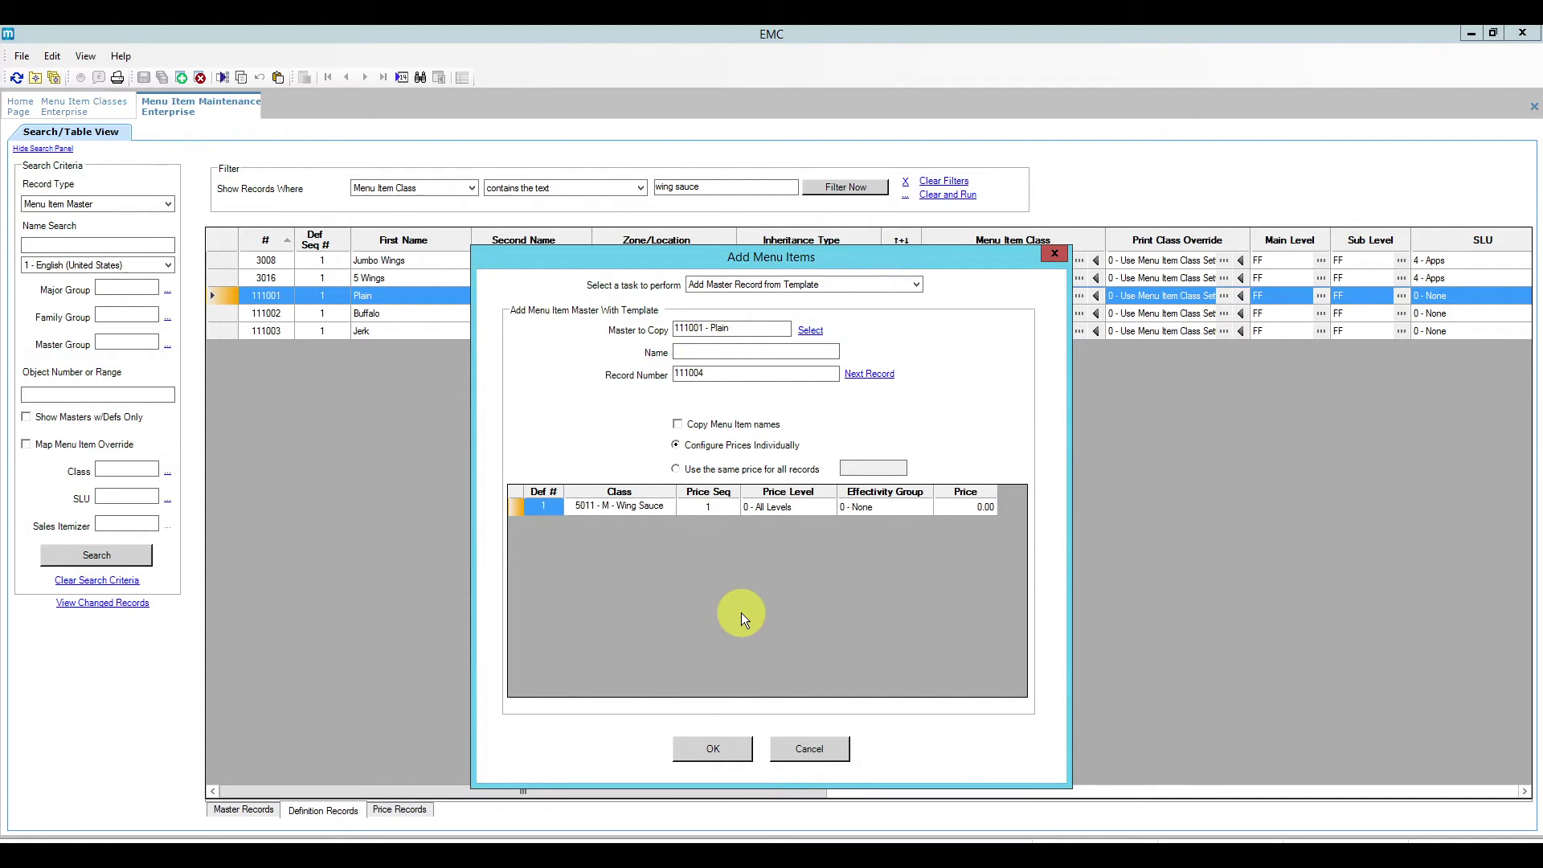
type("Salt & Pepper")
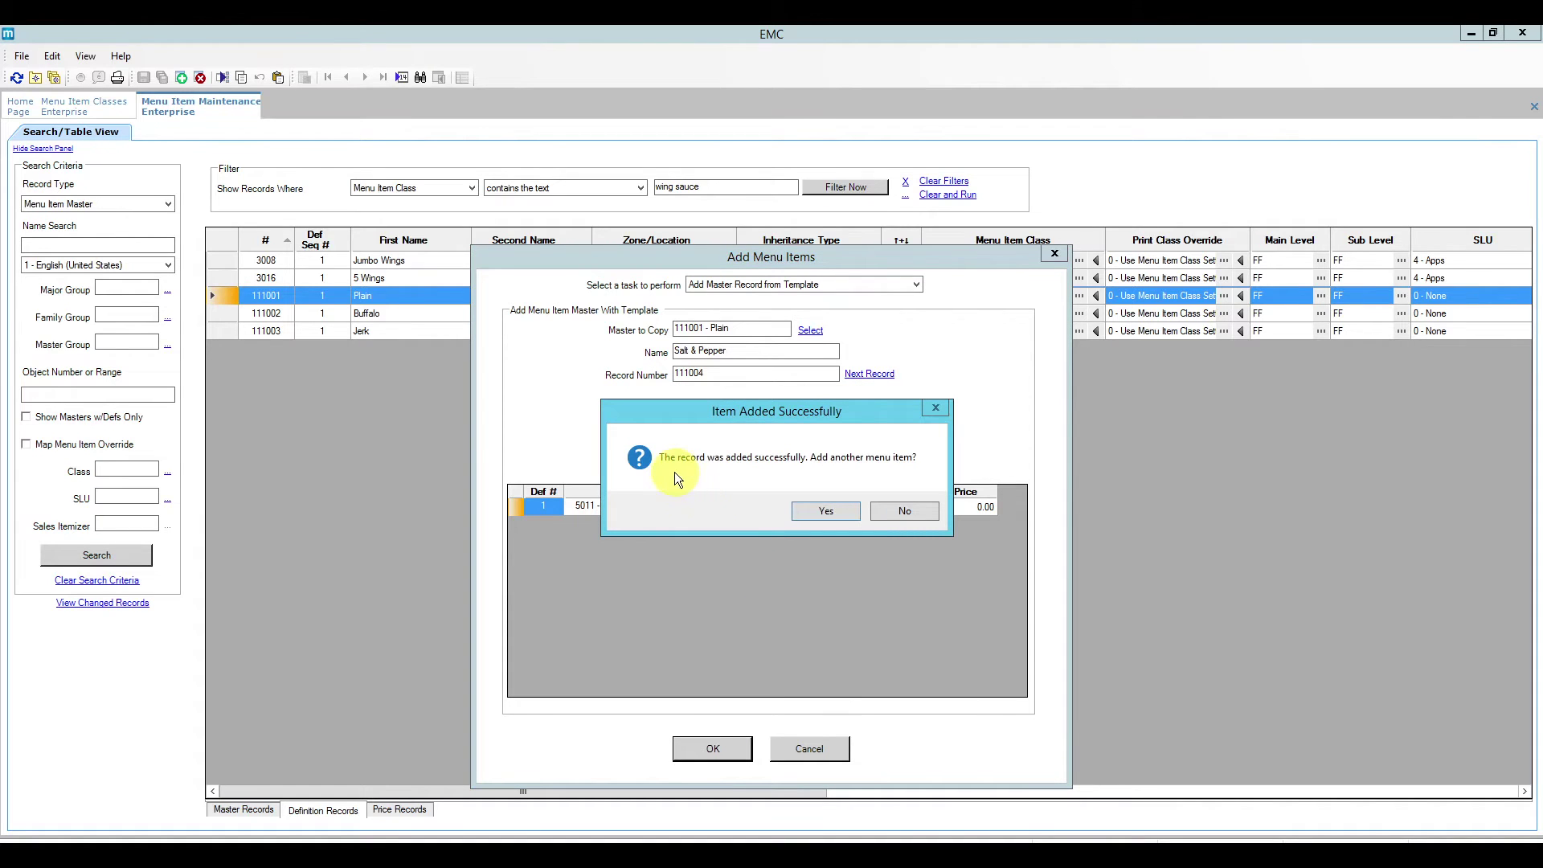
left_click(904, 512)
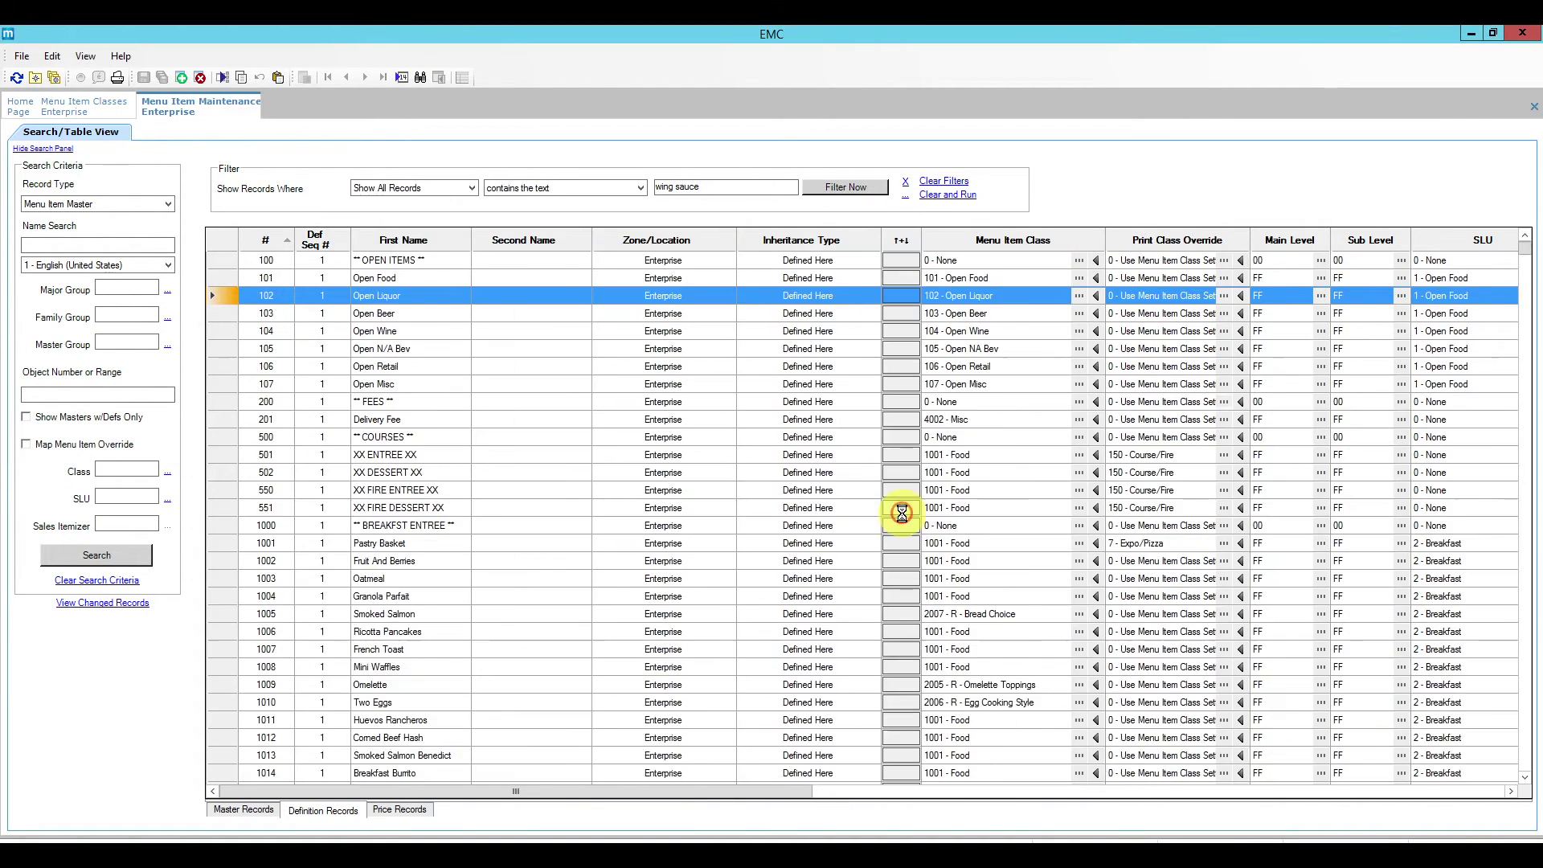
Refilter the records by Menu Item Class and select the wing item rows
left_click(440, 186)
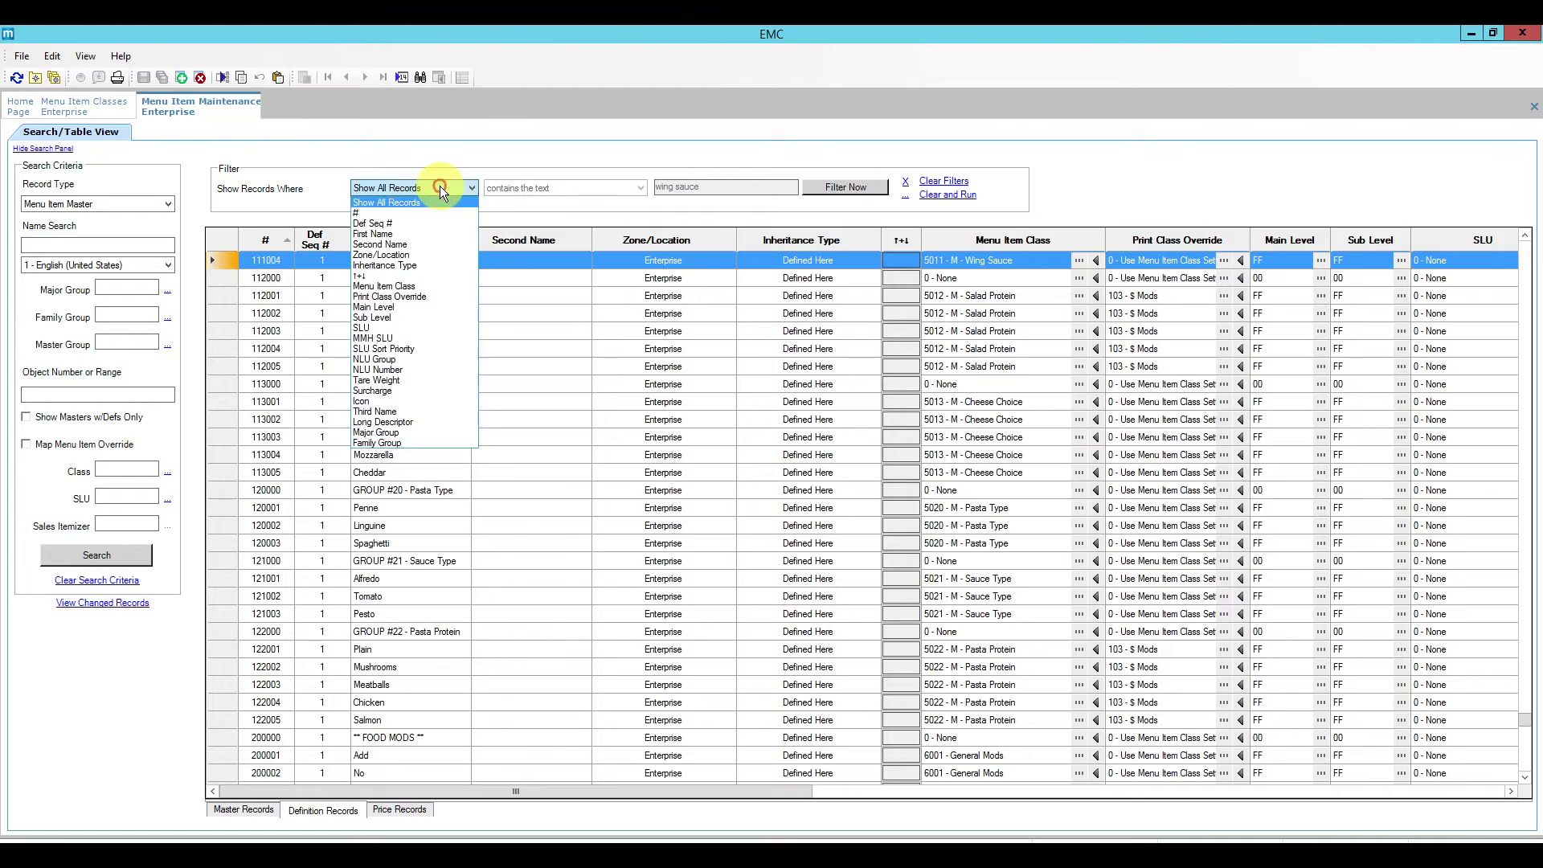
left_click(425, 287)
left_click(856, 186)
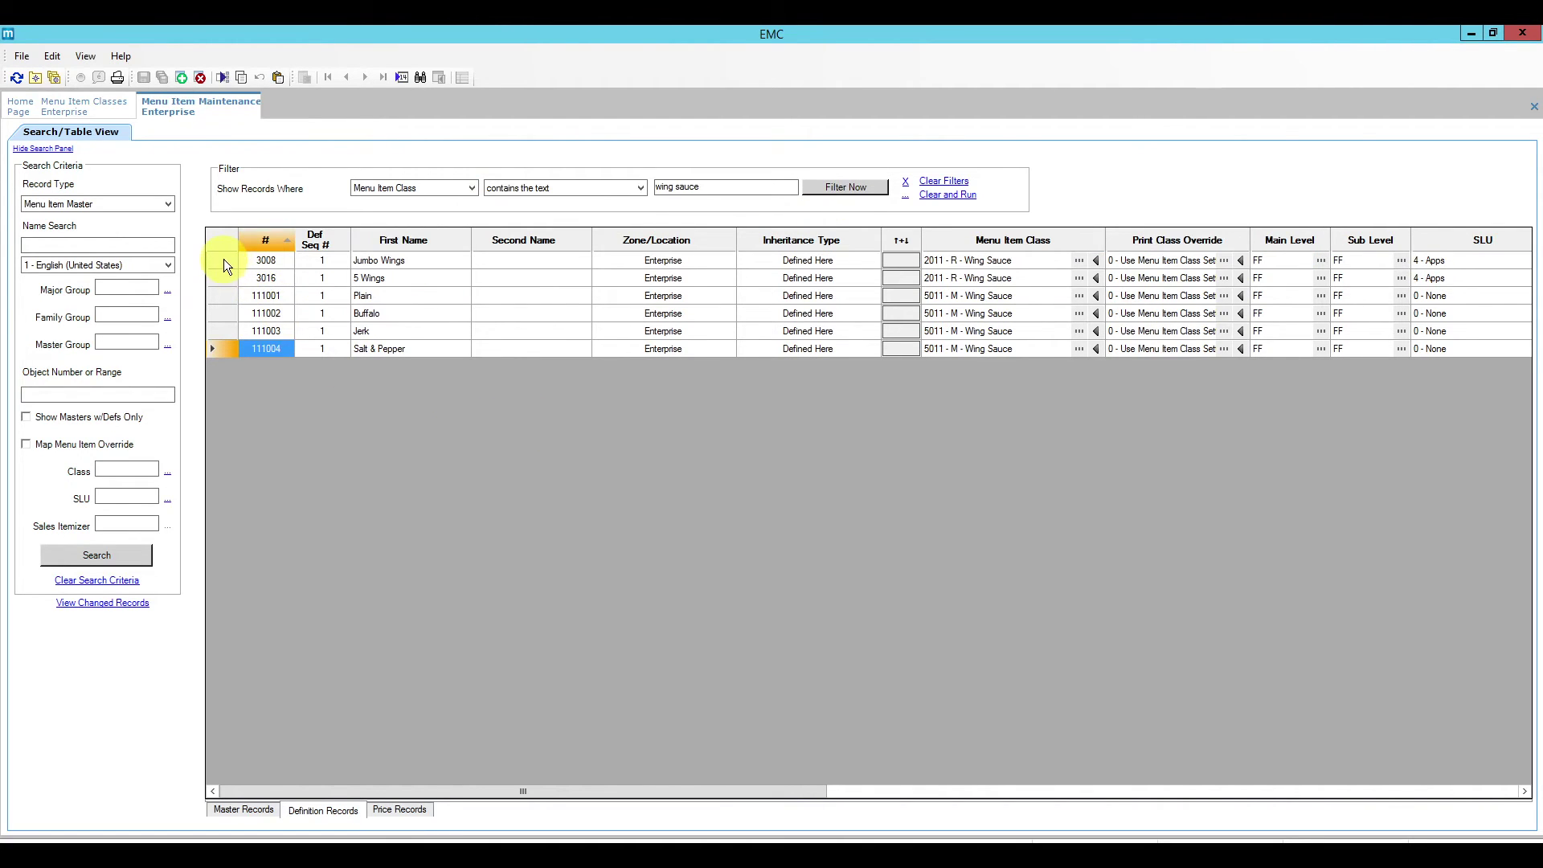
left_click_drag(224, 259, 225, 348)
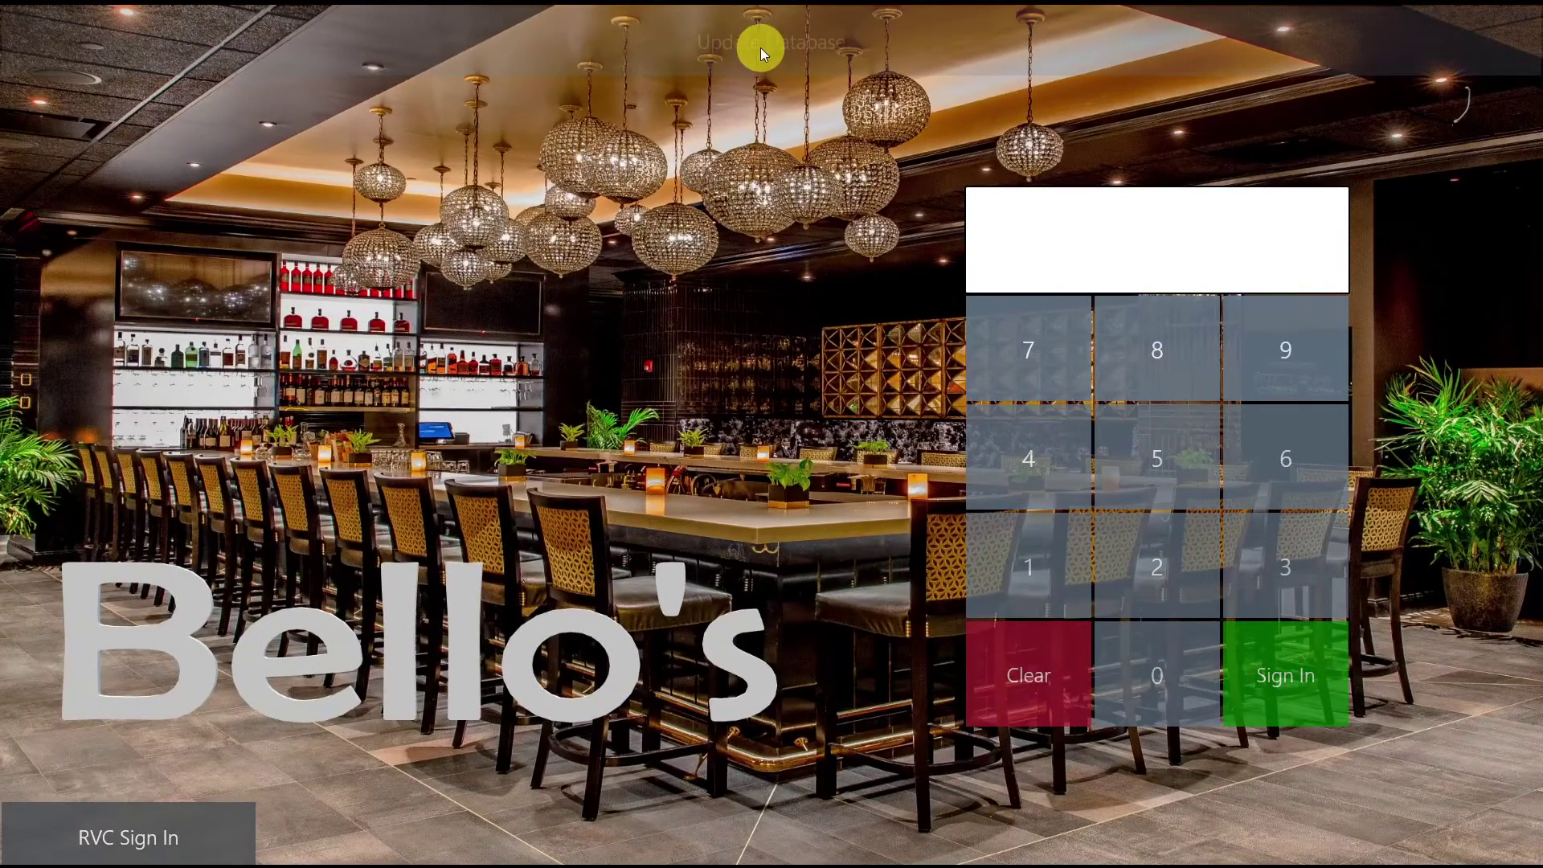
Sign in to the POS and begin a fast transaction check for 1 guest
left_click(1029, 592)
left_click(1286, 664)
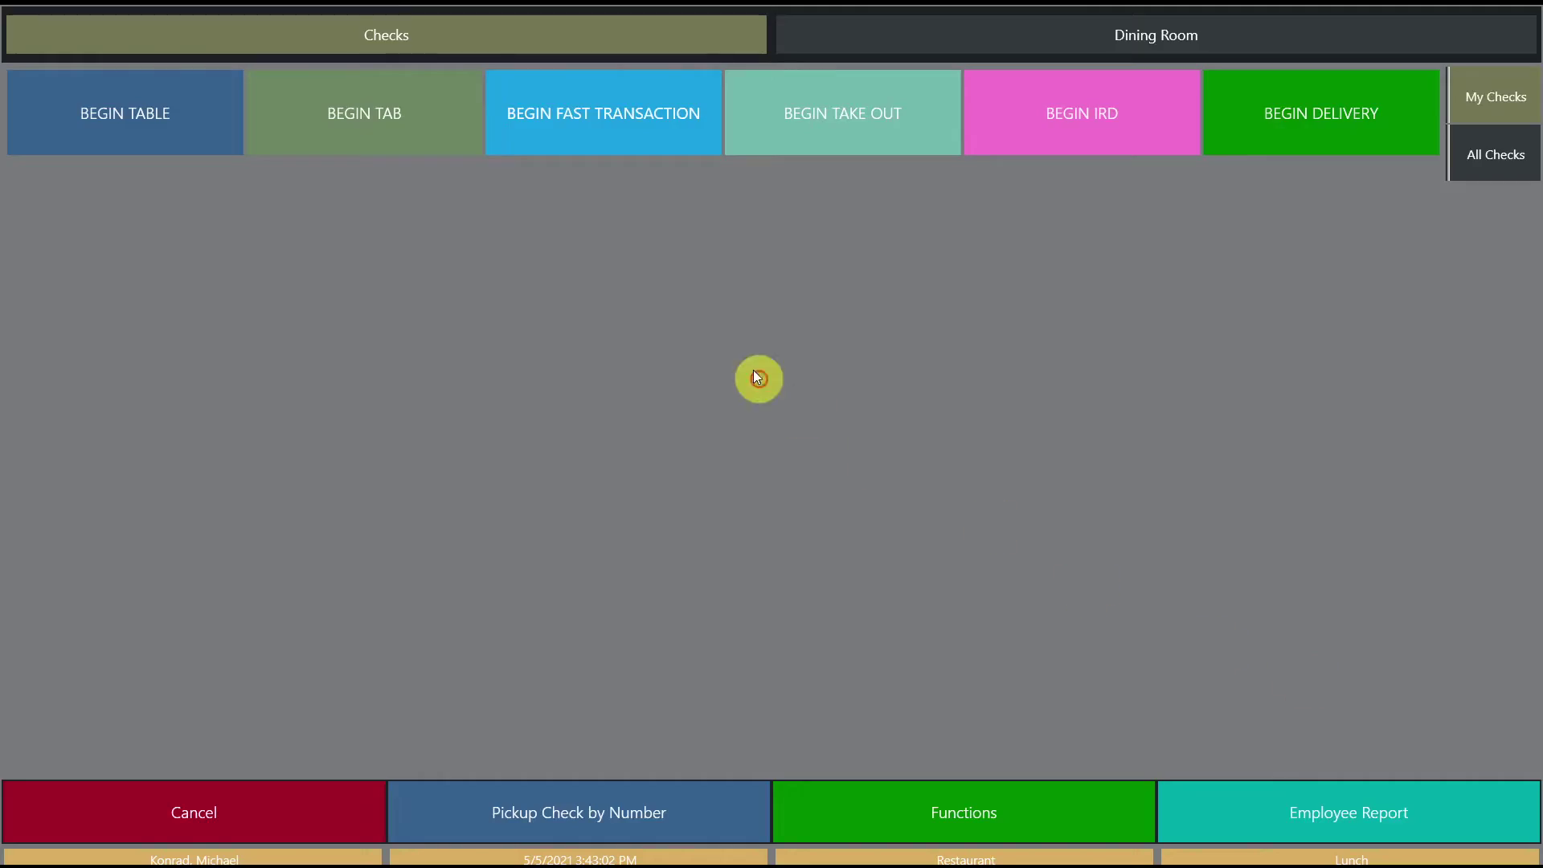
left_click(632, 134)
left_click(703, 492)
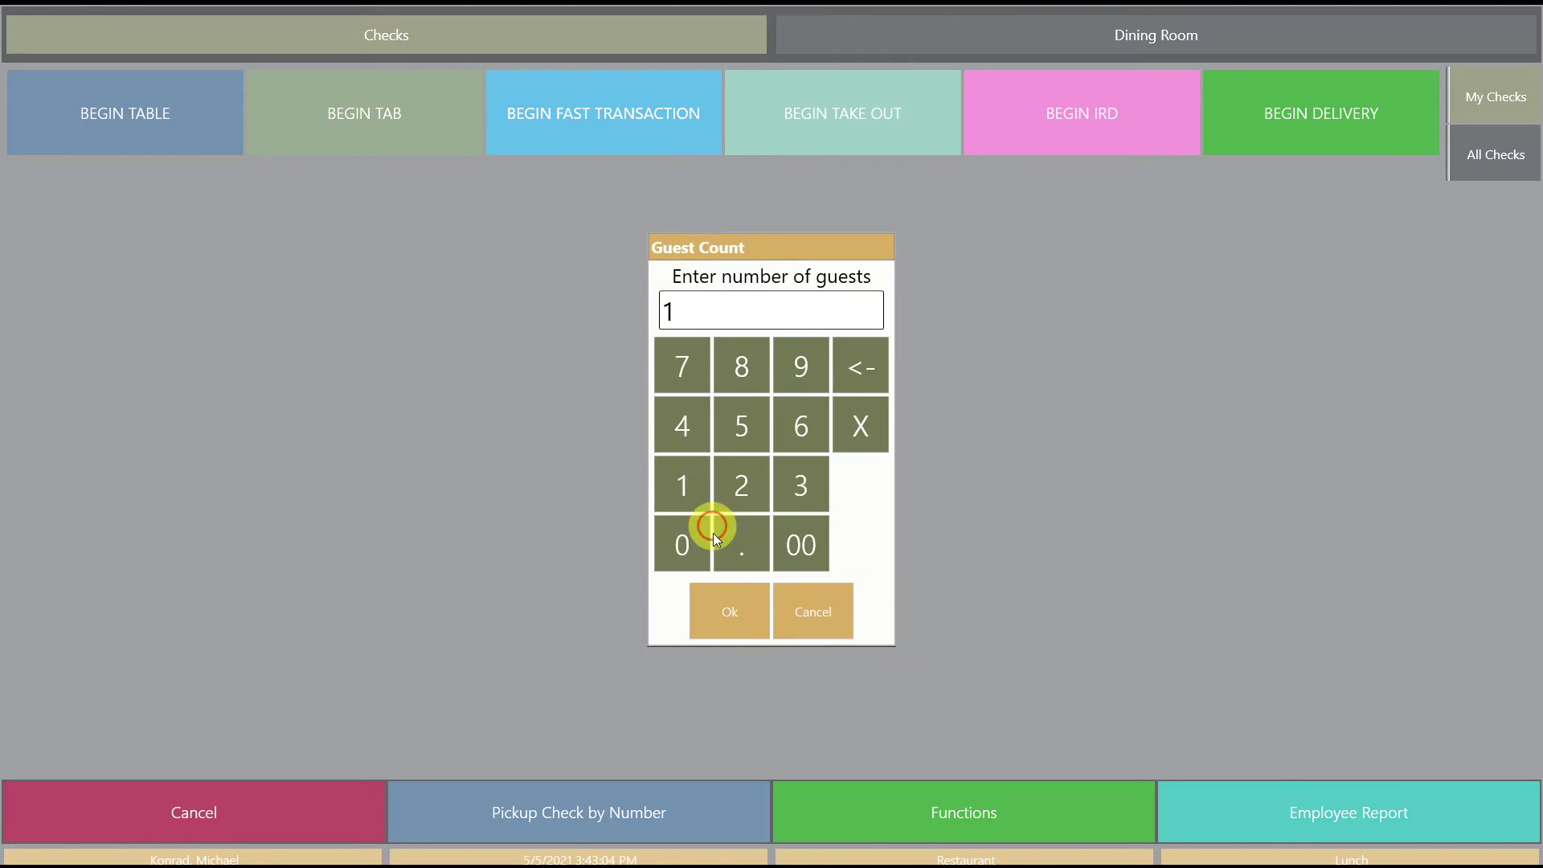
left_click(737, 611)
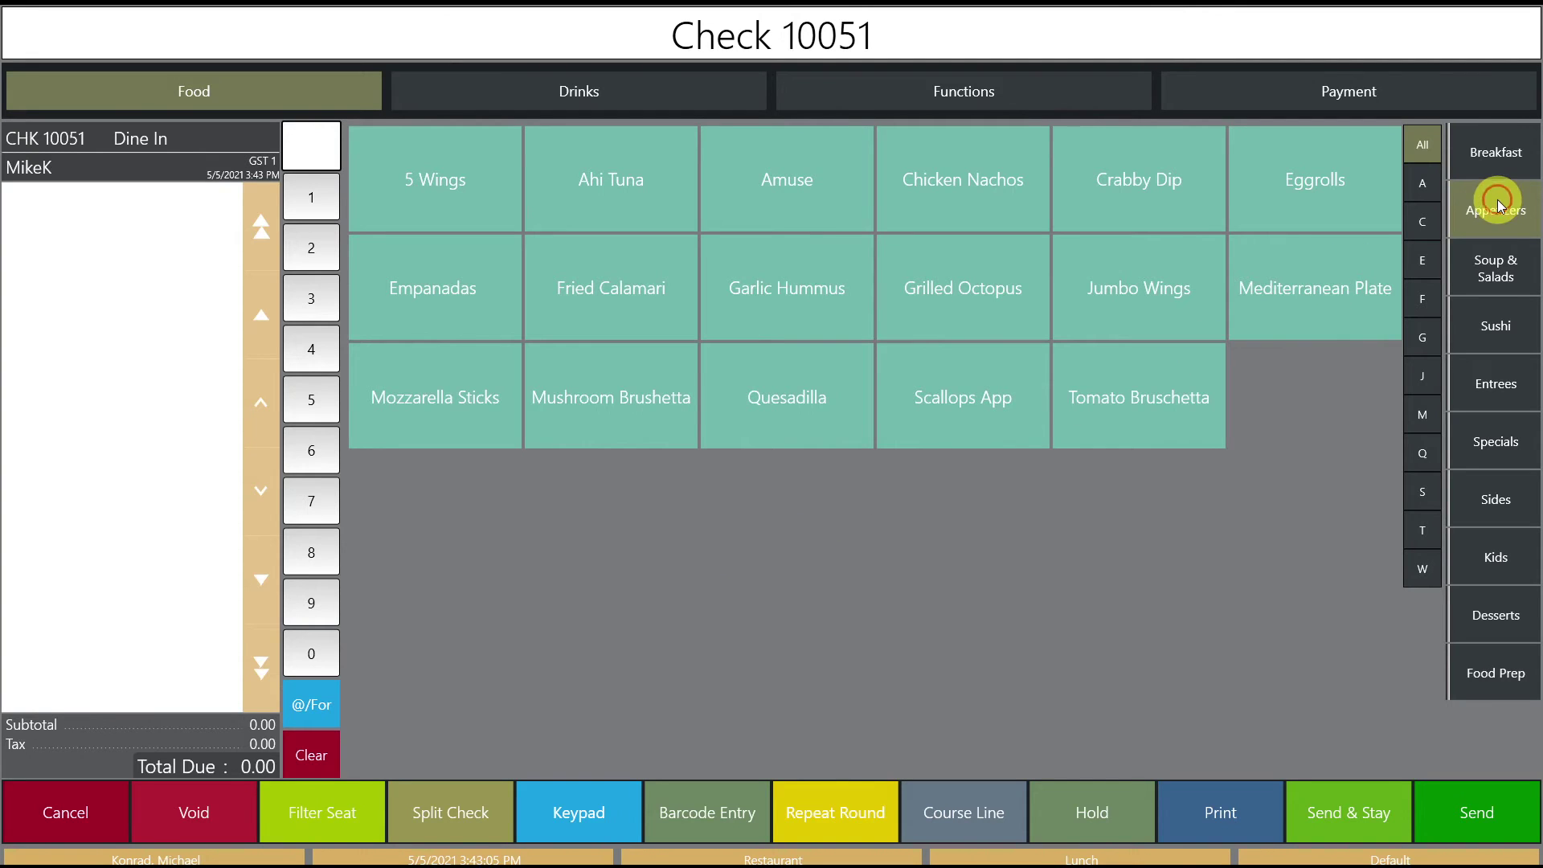
Ring up 5 Wings on seat 1 with Salt & Pepper sauce
left_click(456, 205)
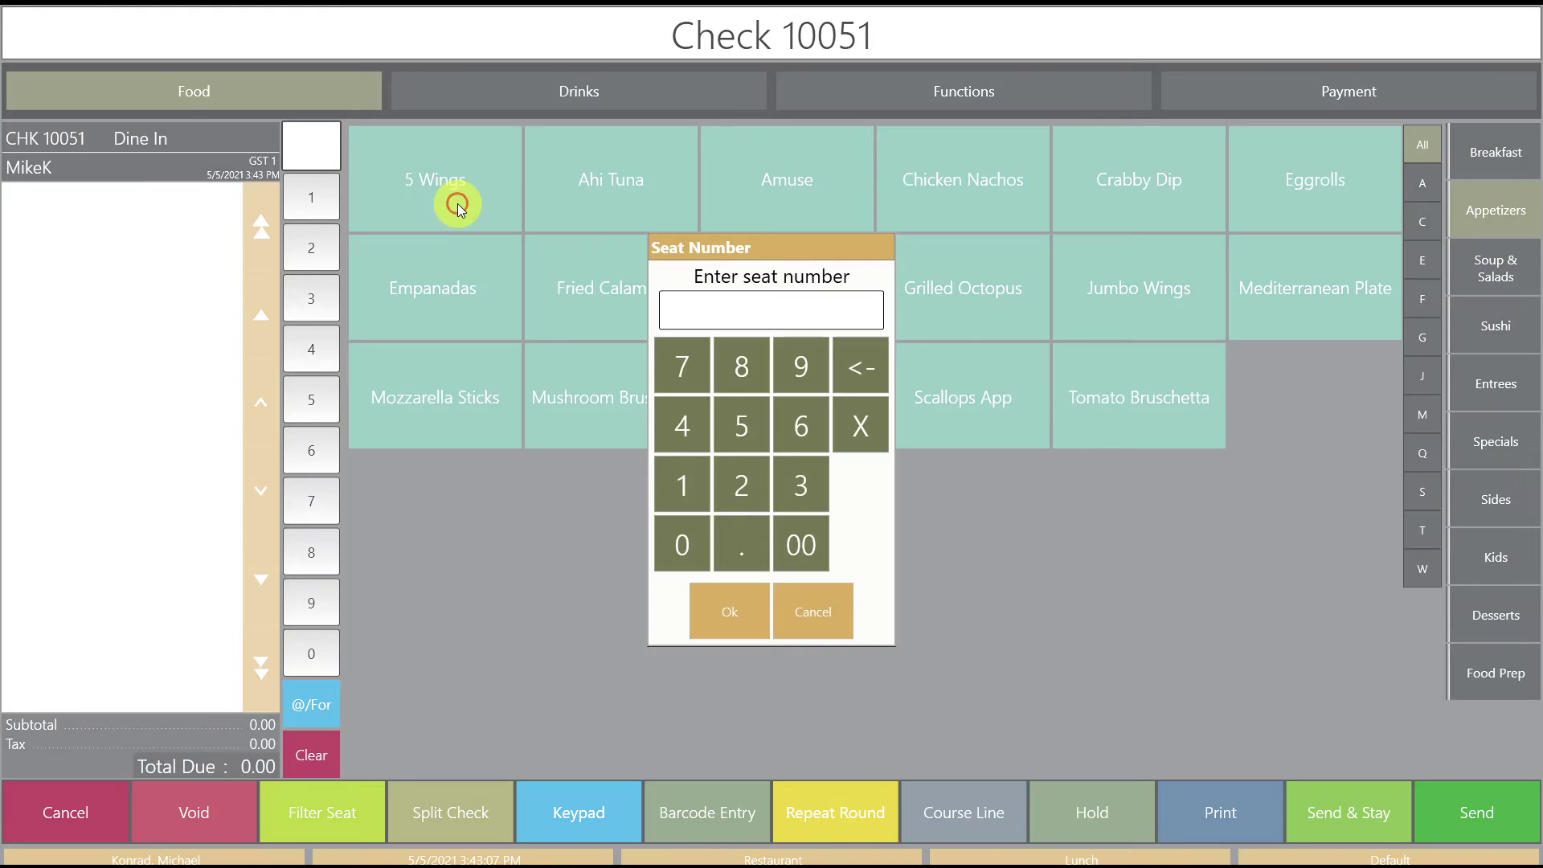
left_click(670, 485)
left_click(722, 605)
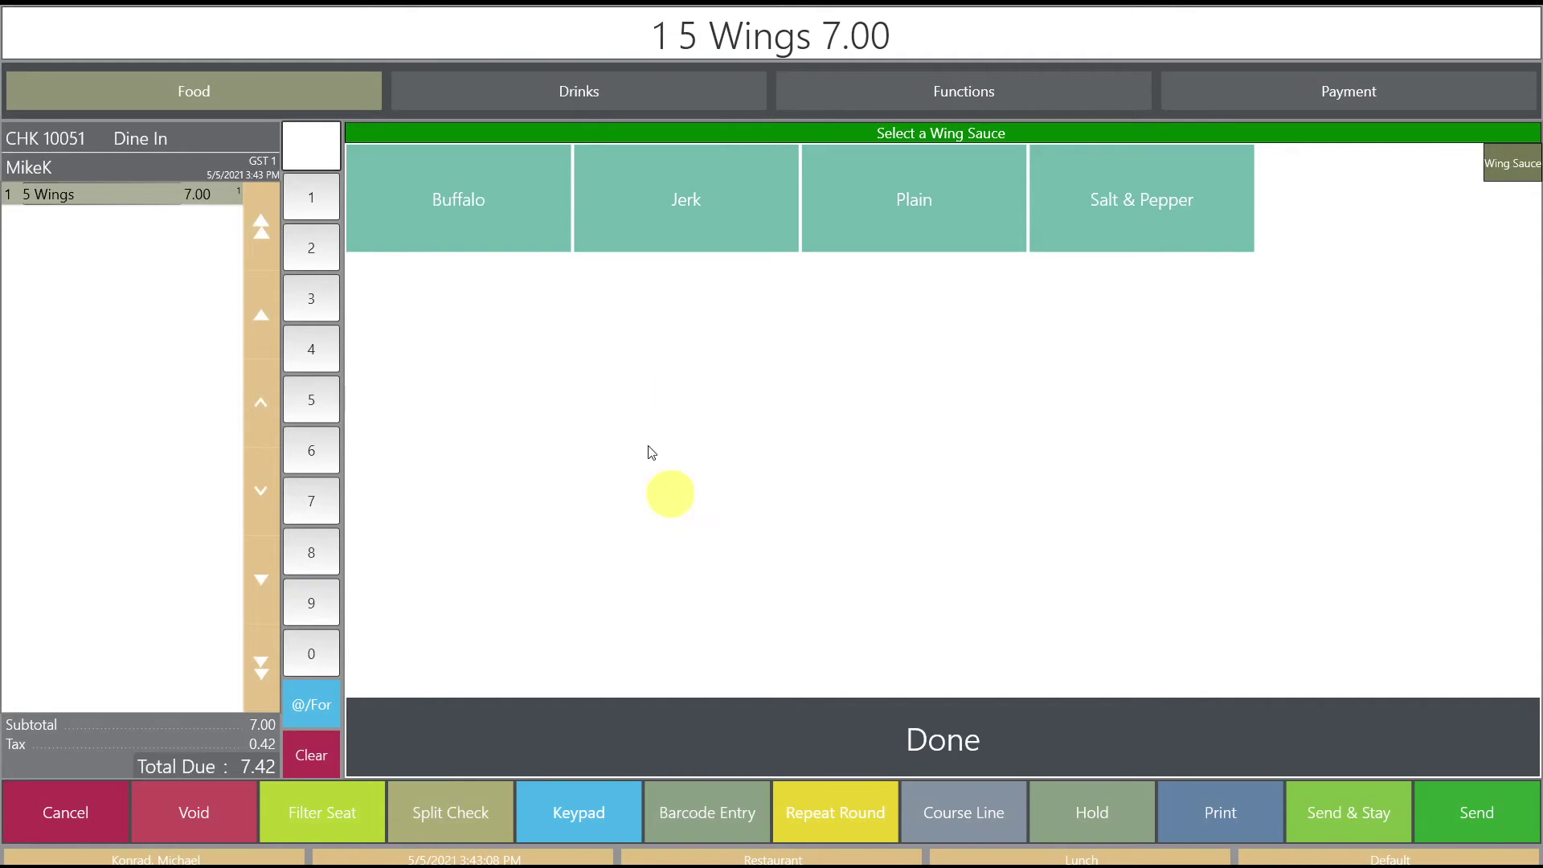
left_click(1119, 230)
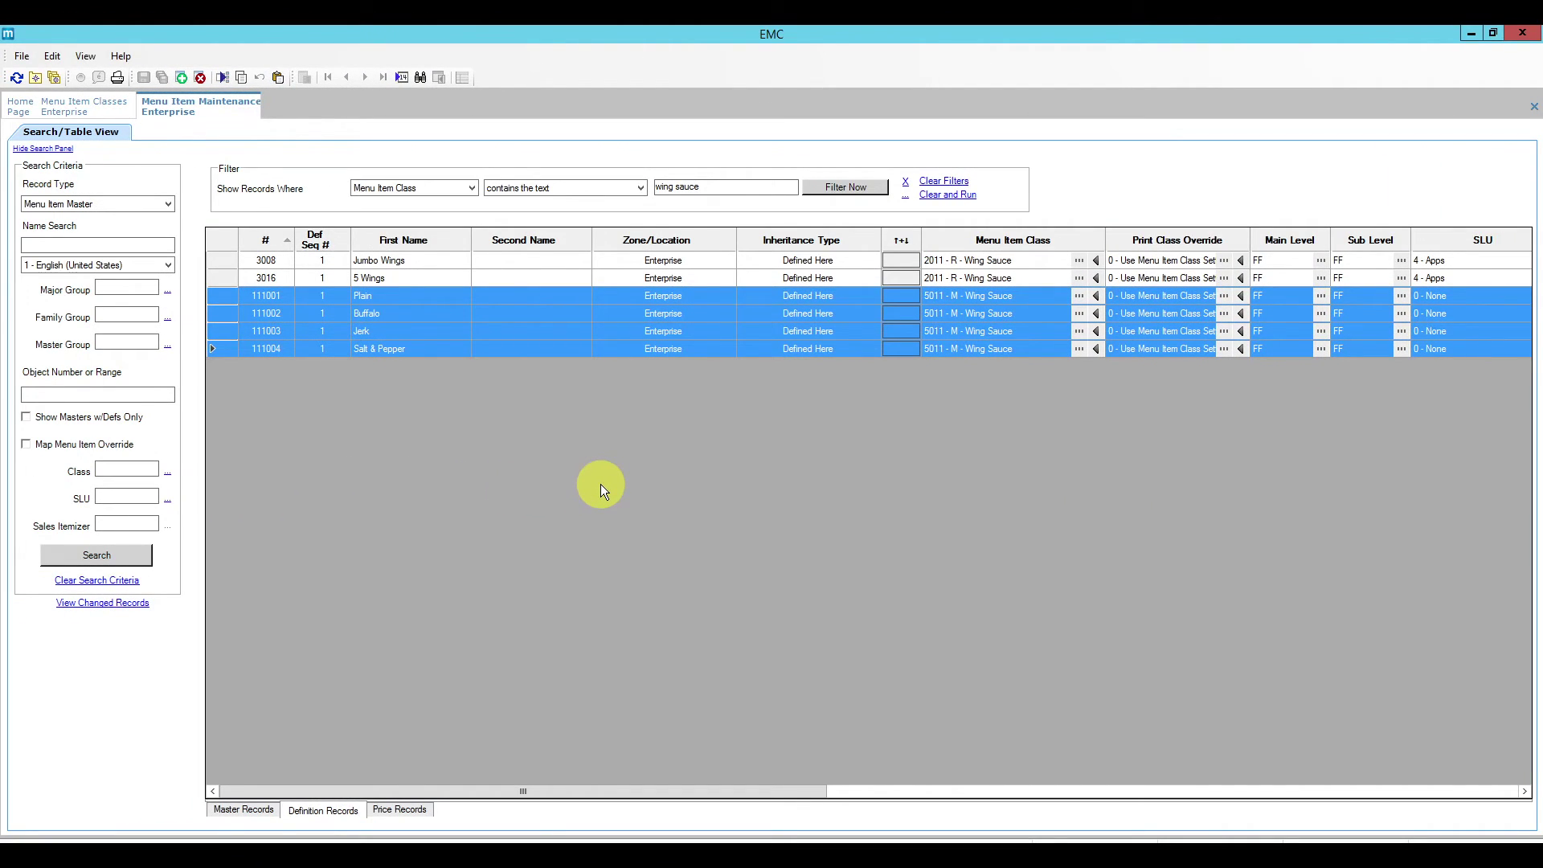
Select the Salt & Pepper and Jerk records in the wing sauce list
left_click(227, 353)
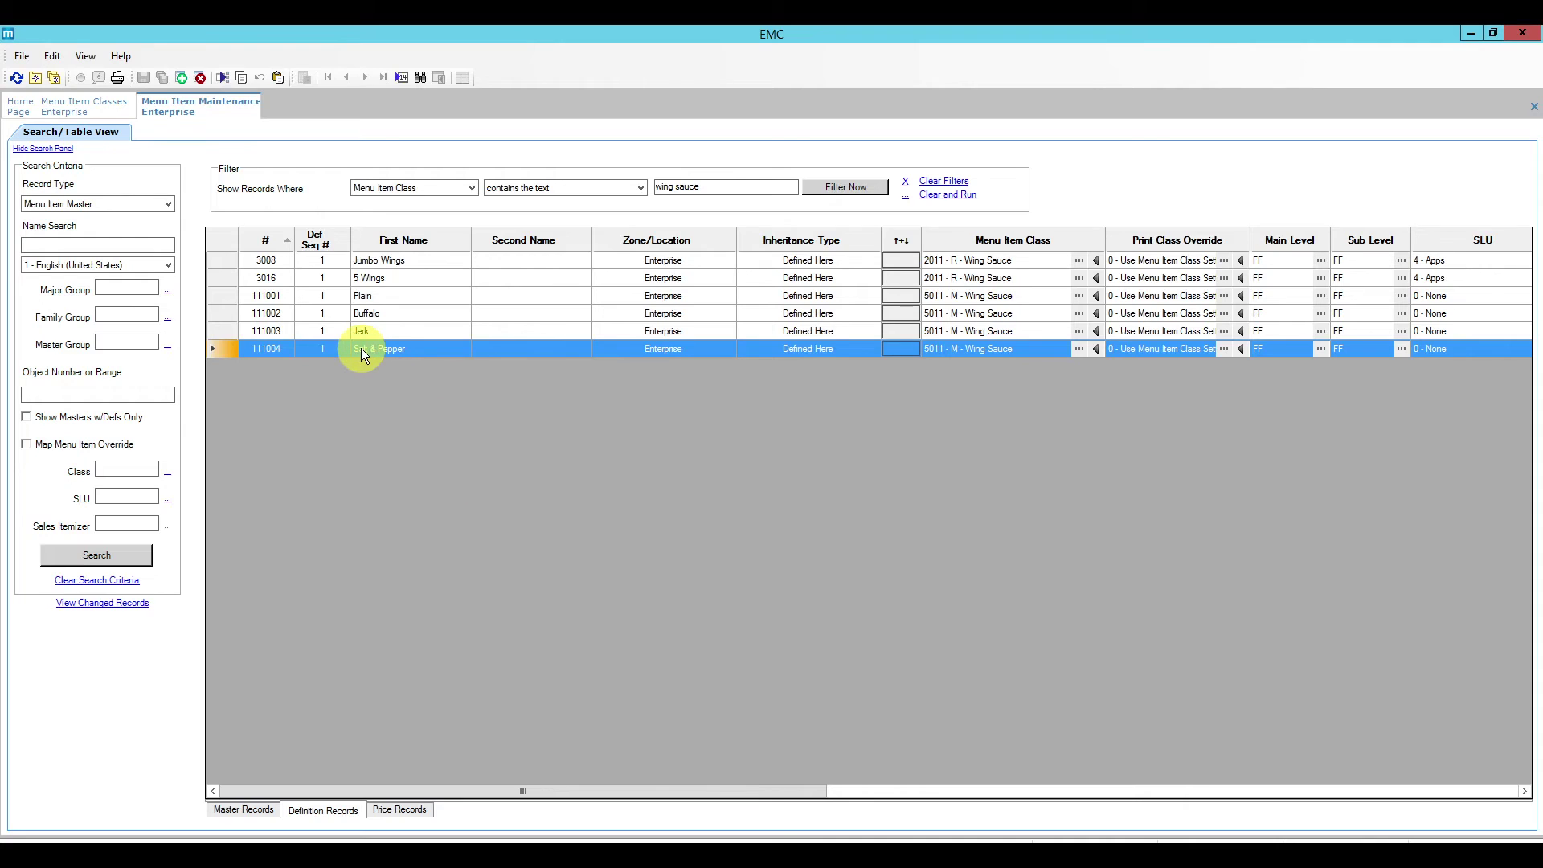
left_click(224, 330)
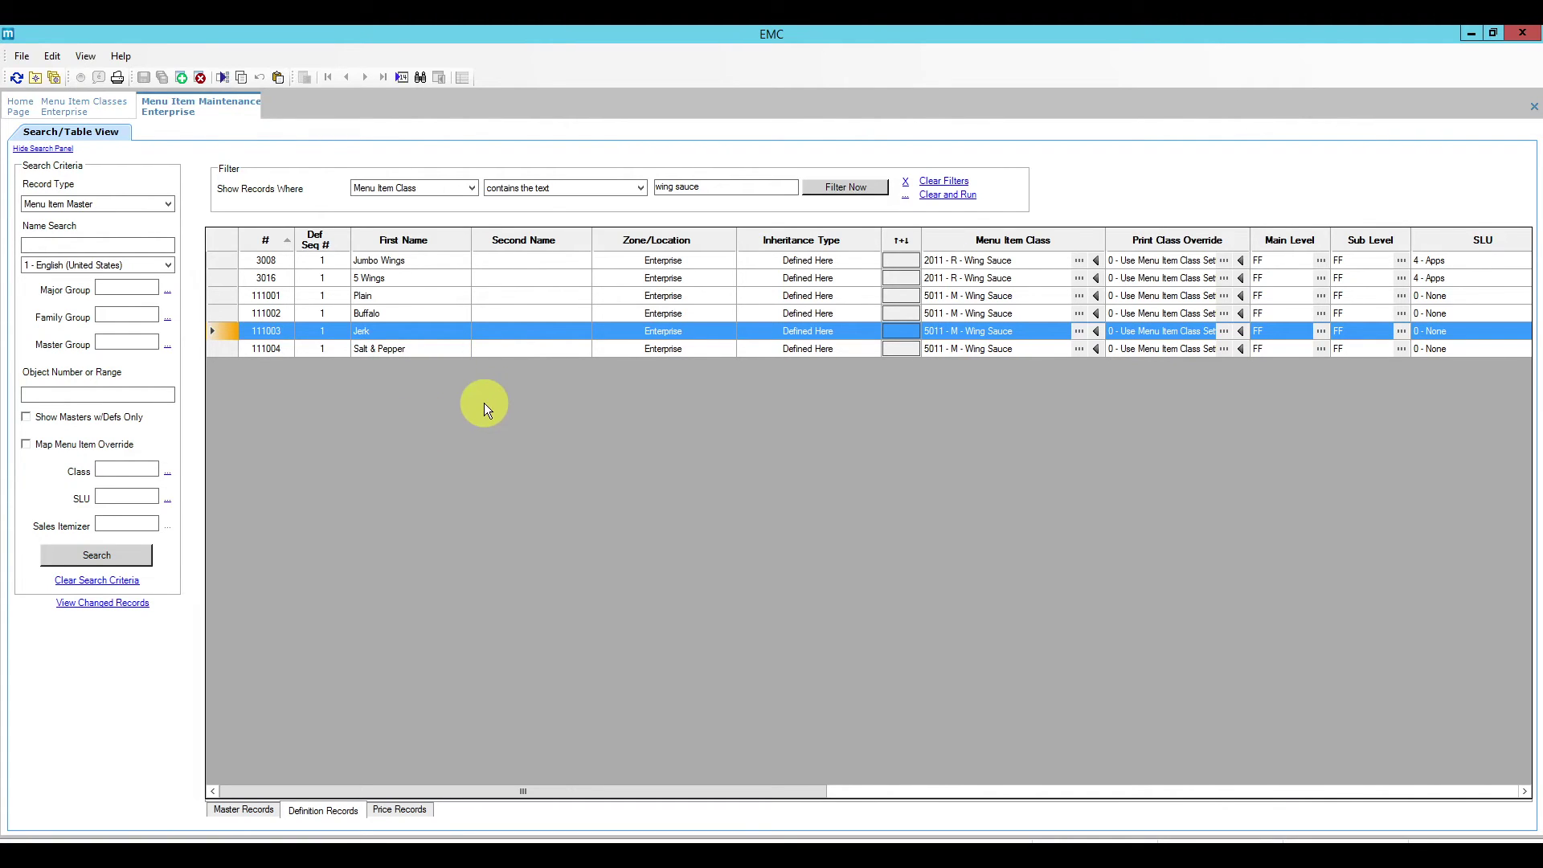
left_click(421, 347)
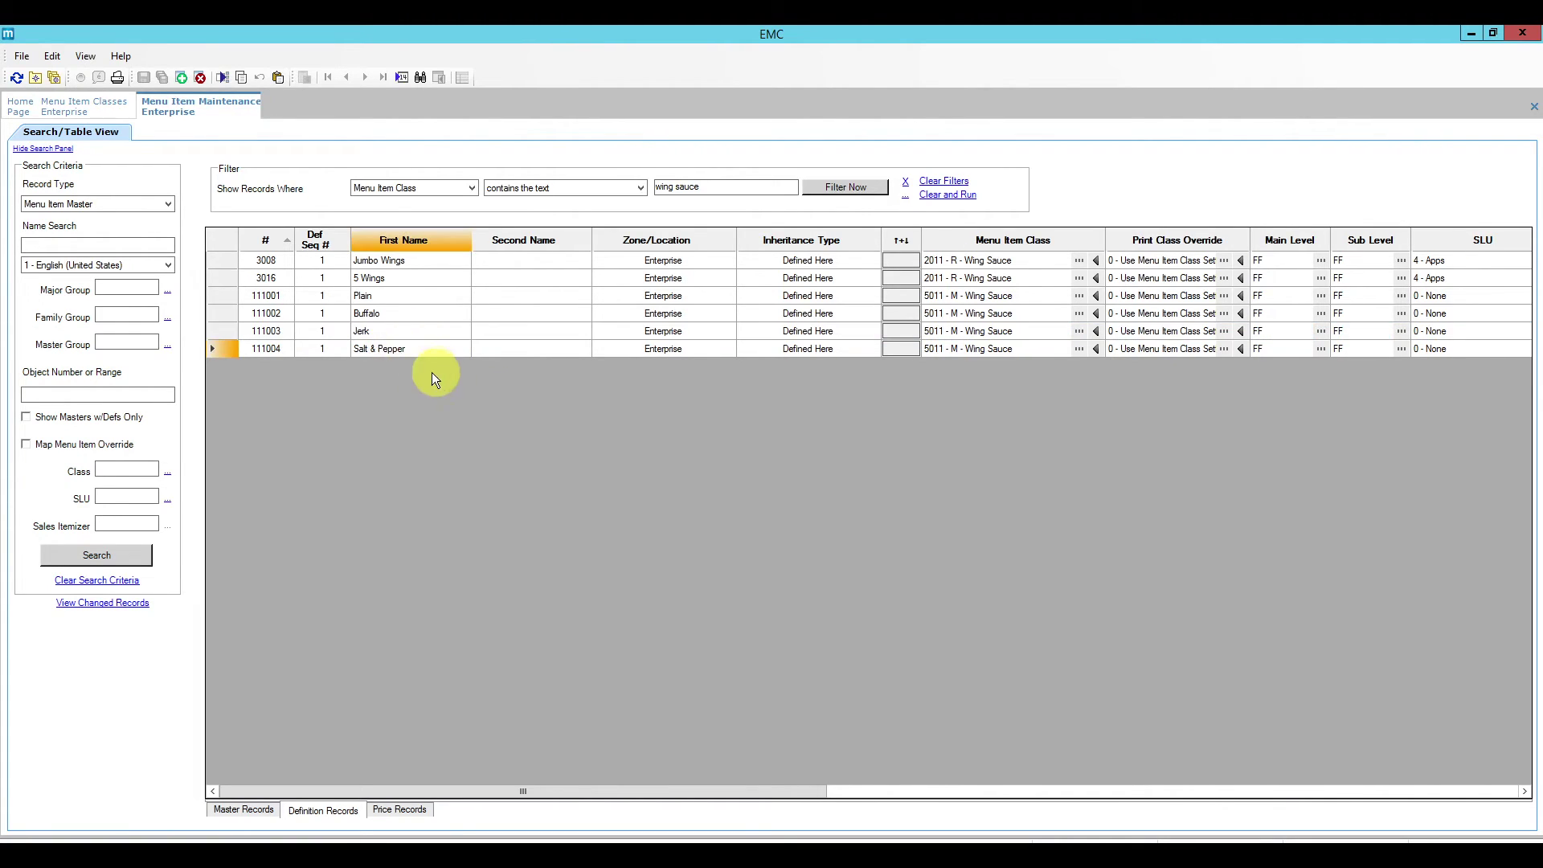
left_click(418, 348)
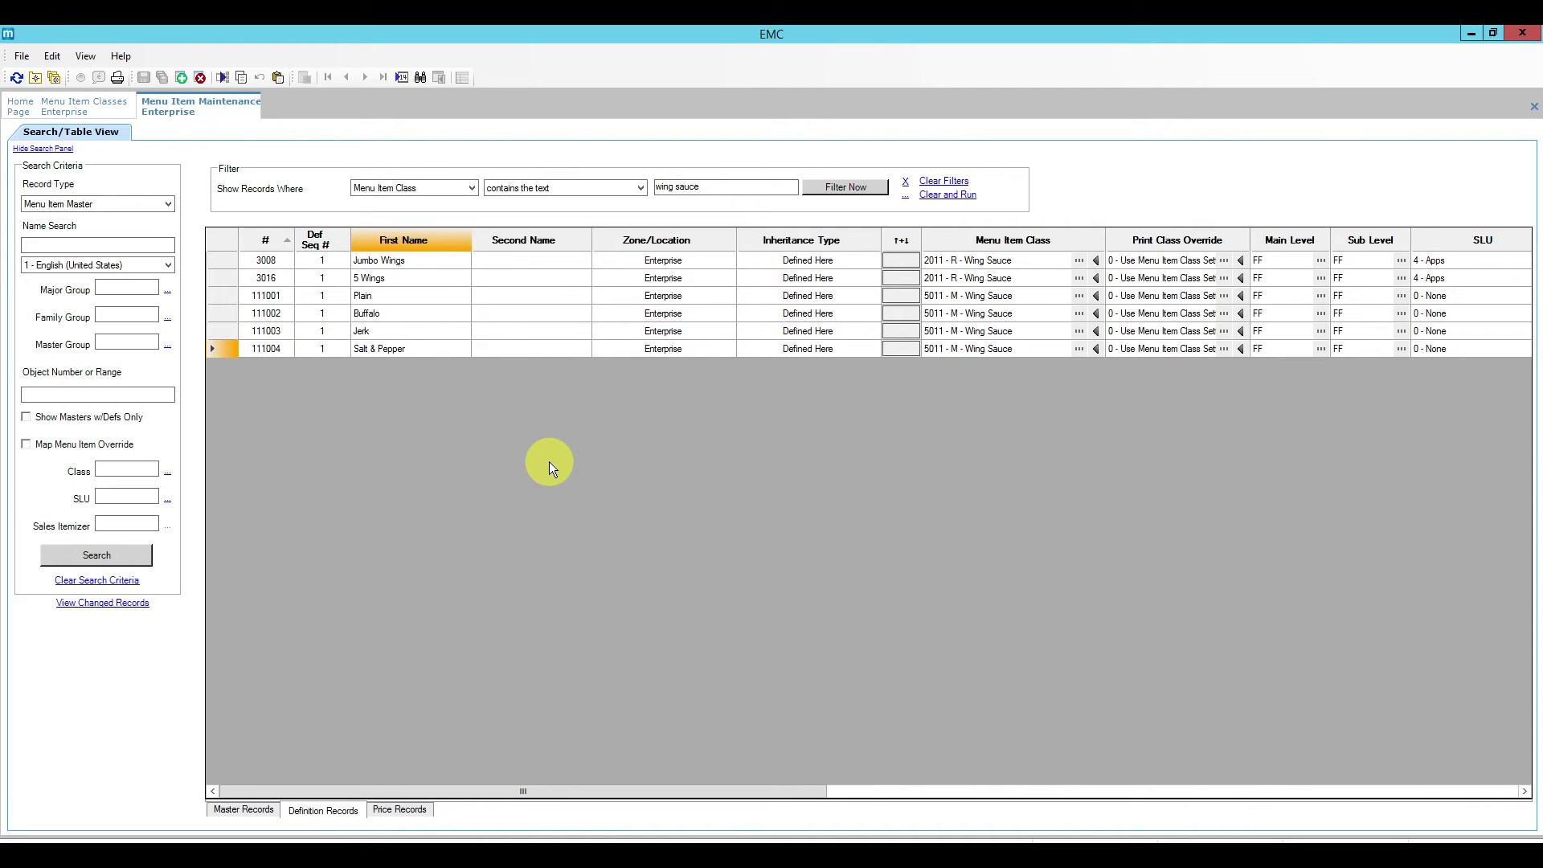
left_click(402, 354)
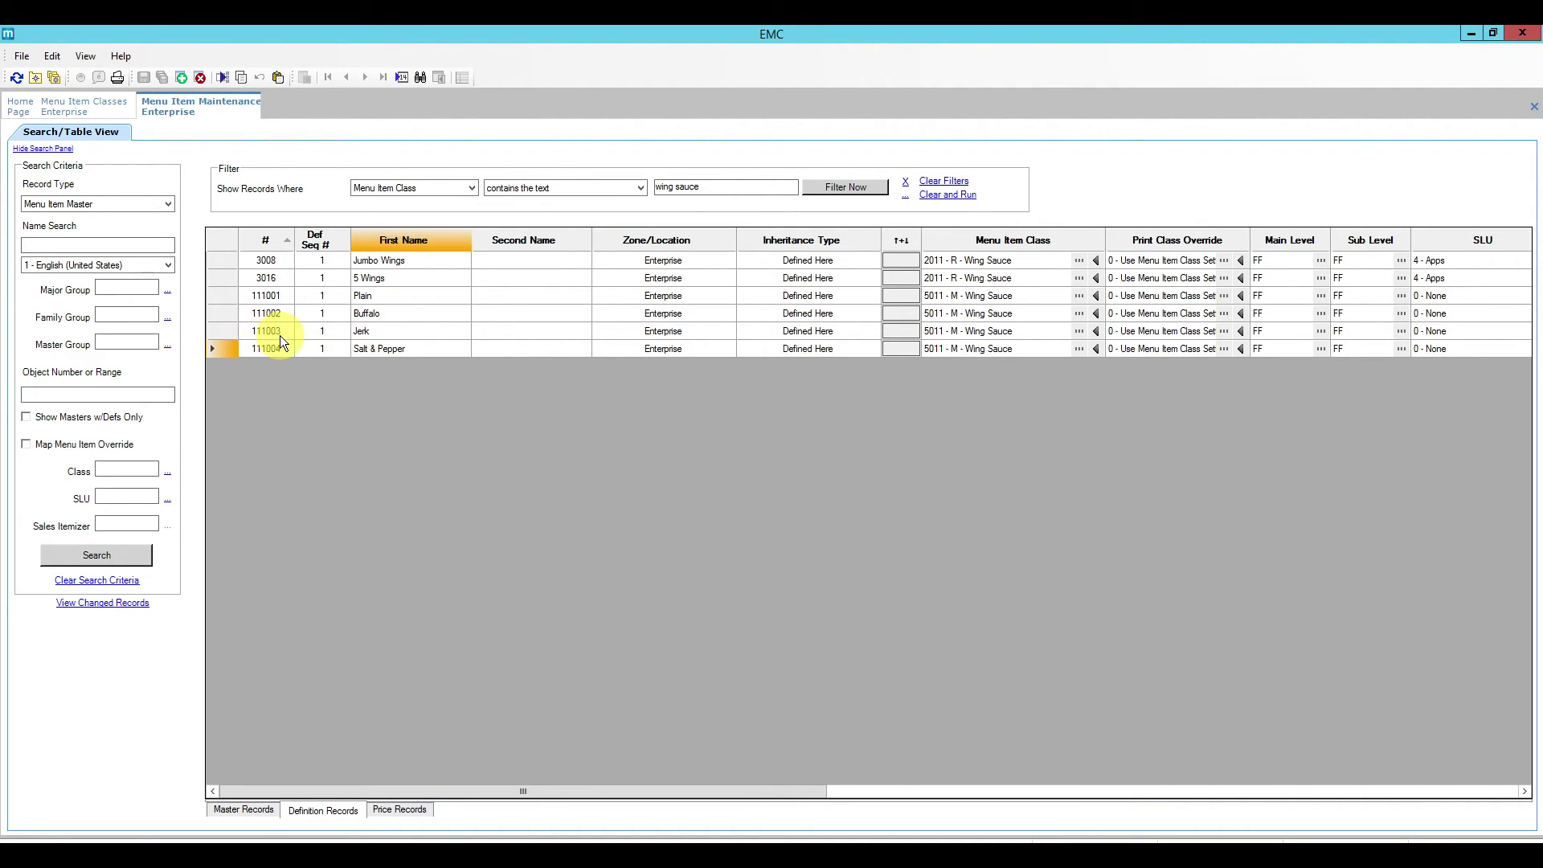
left_click(379, 329)
left_click(233, 329)
left_click(287, 356)
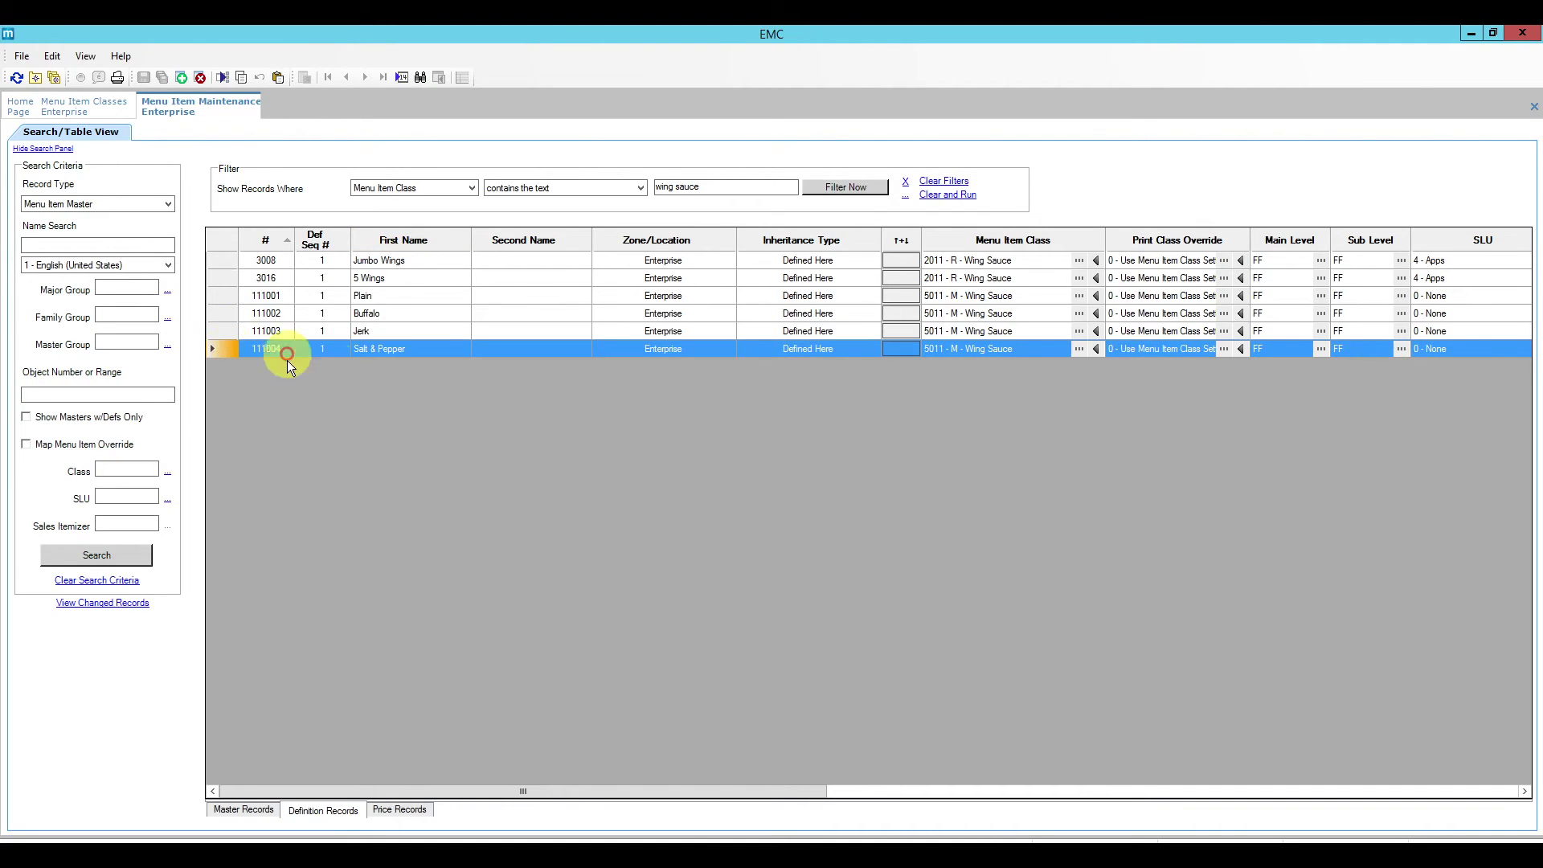
left_click(223, 331)
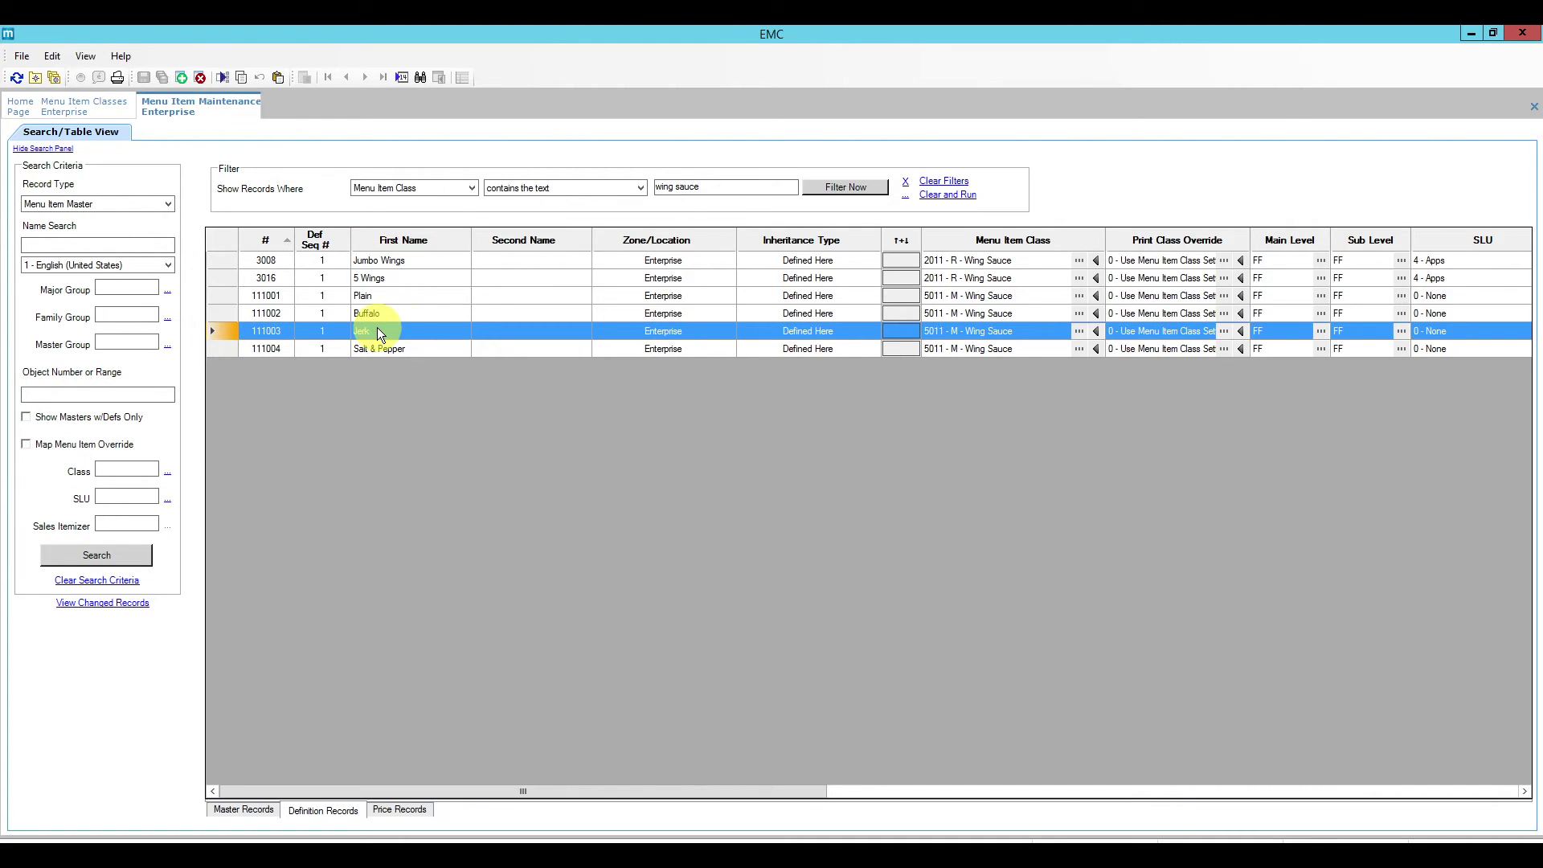
Change Jerk's menu item class to 0 - None, save, and rerun the wing sauce list
left_click(1080, 331)
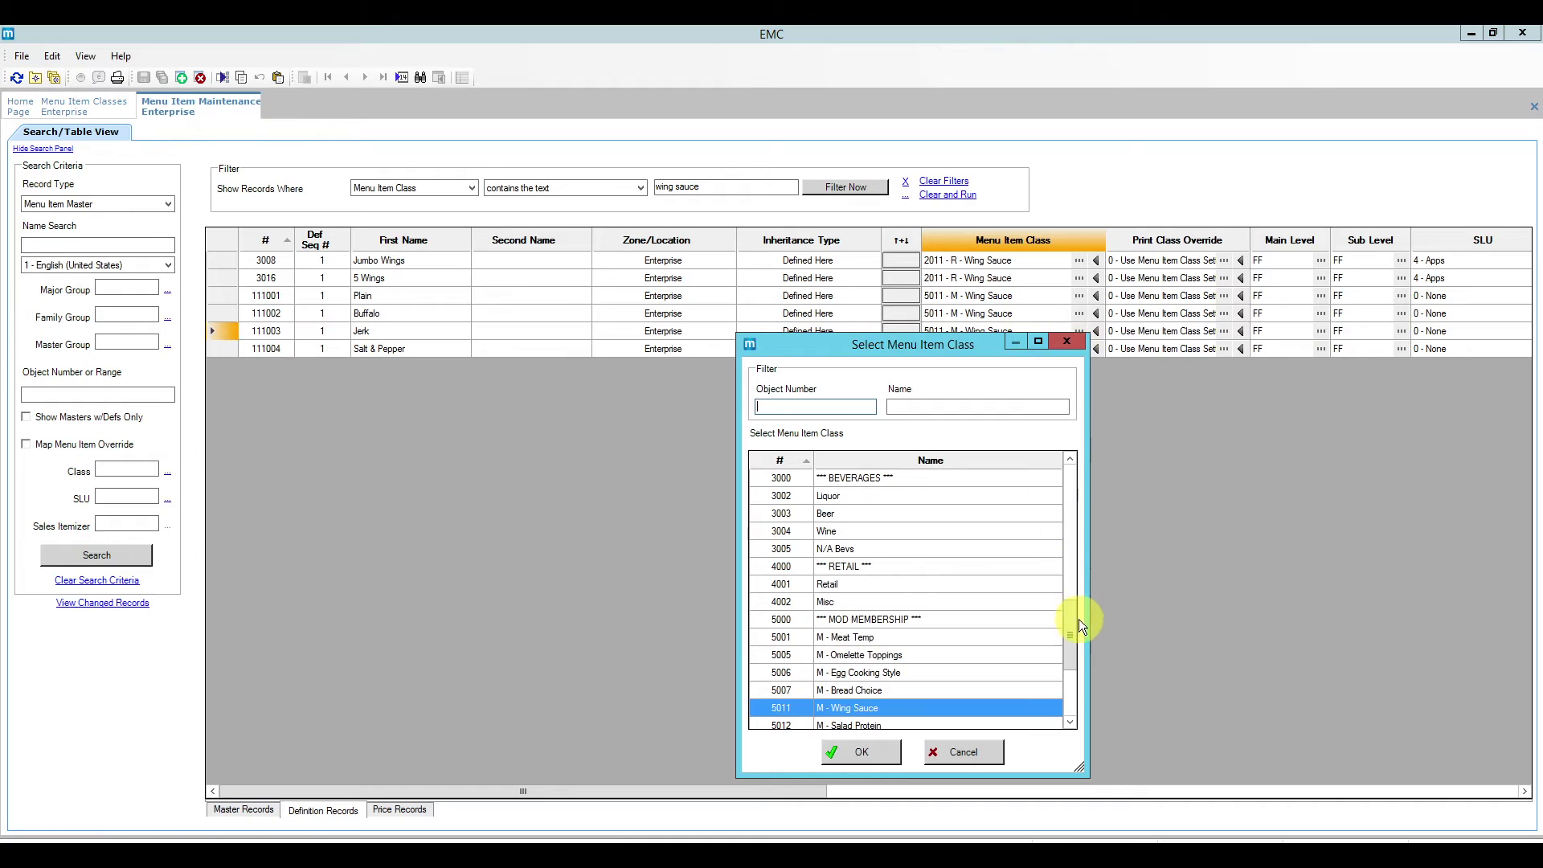
left_click_drag(1072, 621, 1081, 461)
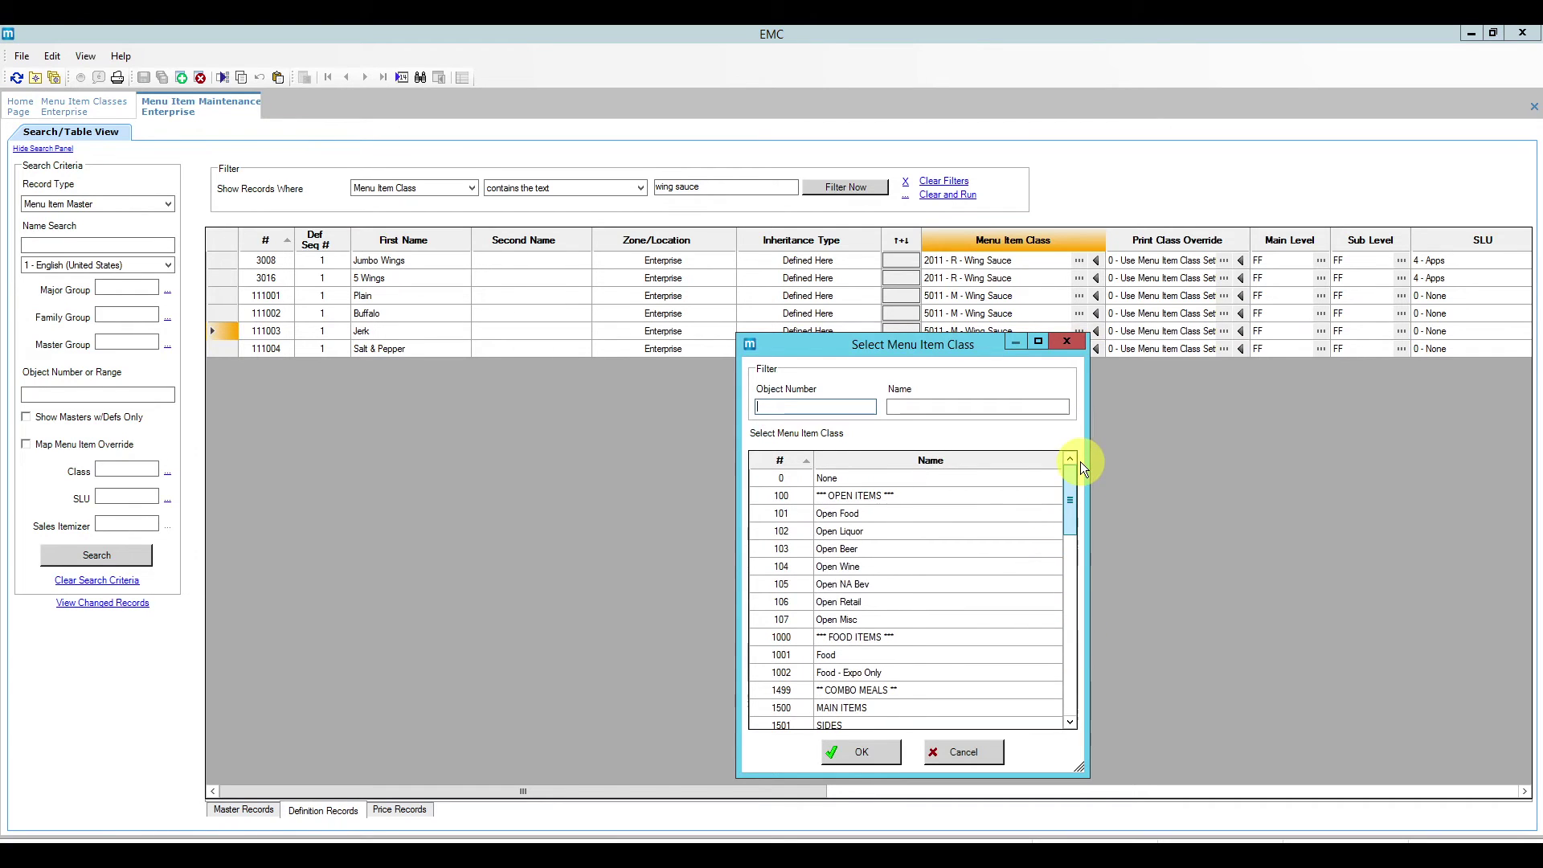
left_click(900, 479)
left_click(861, 751)
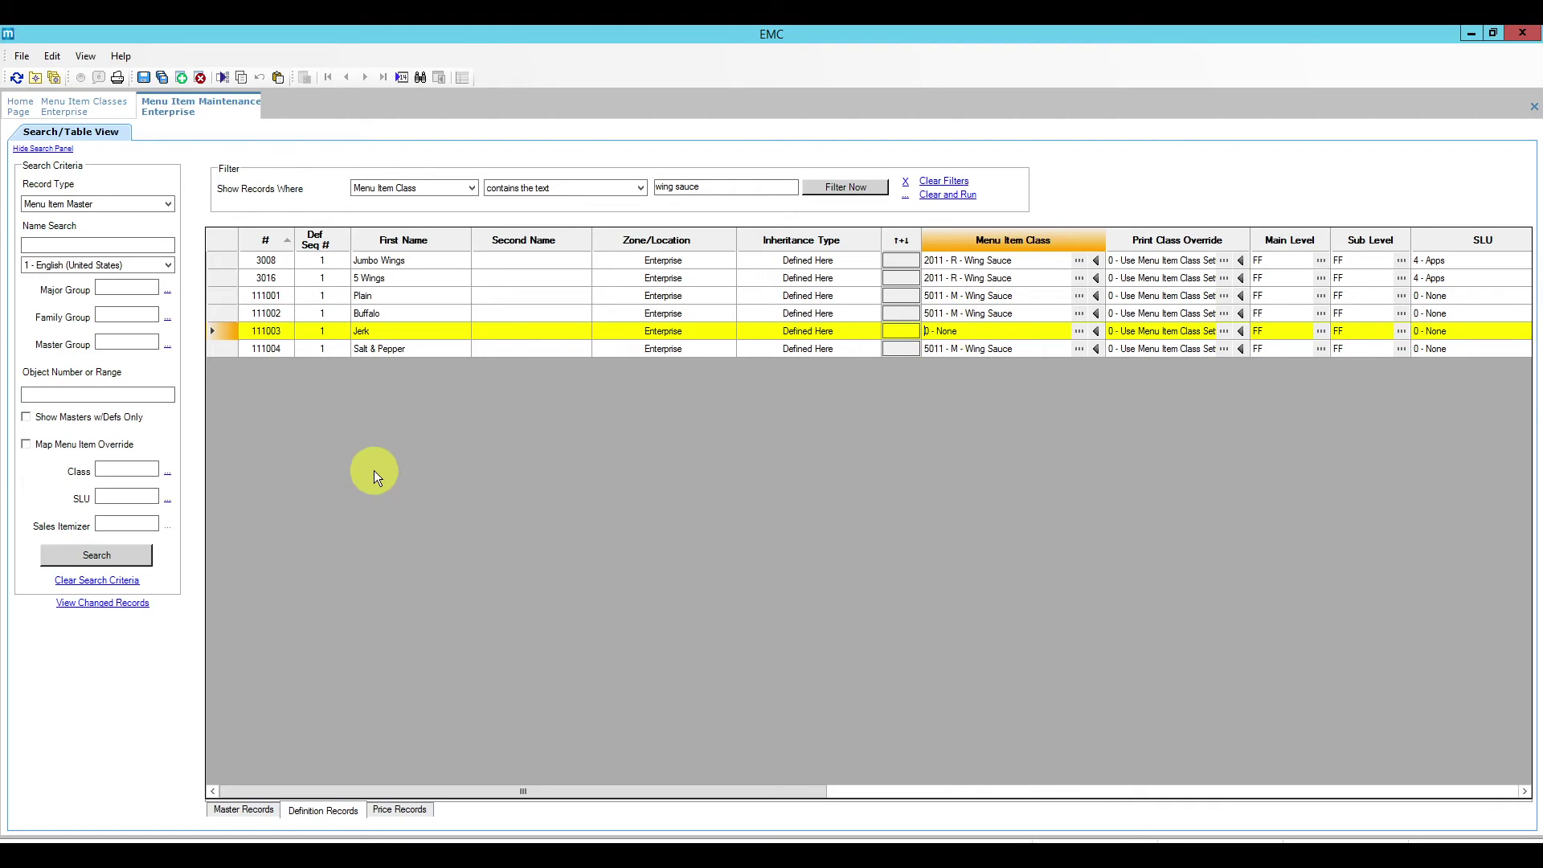
left_click(143, 78)
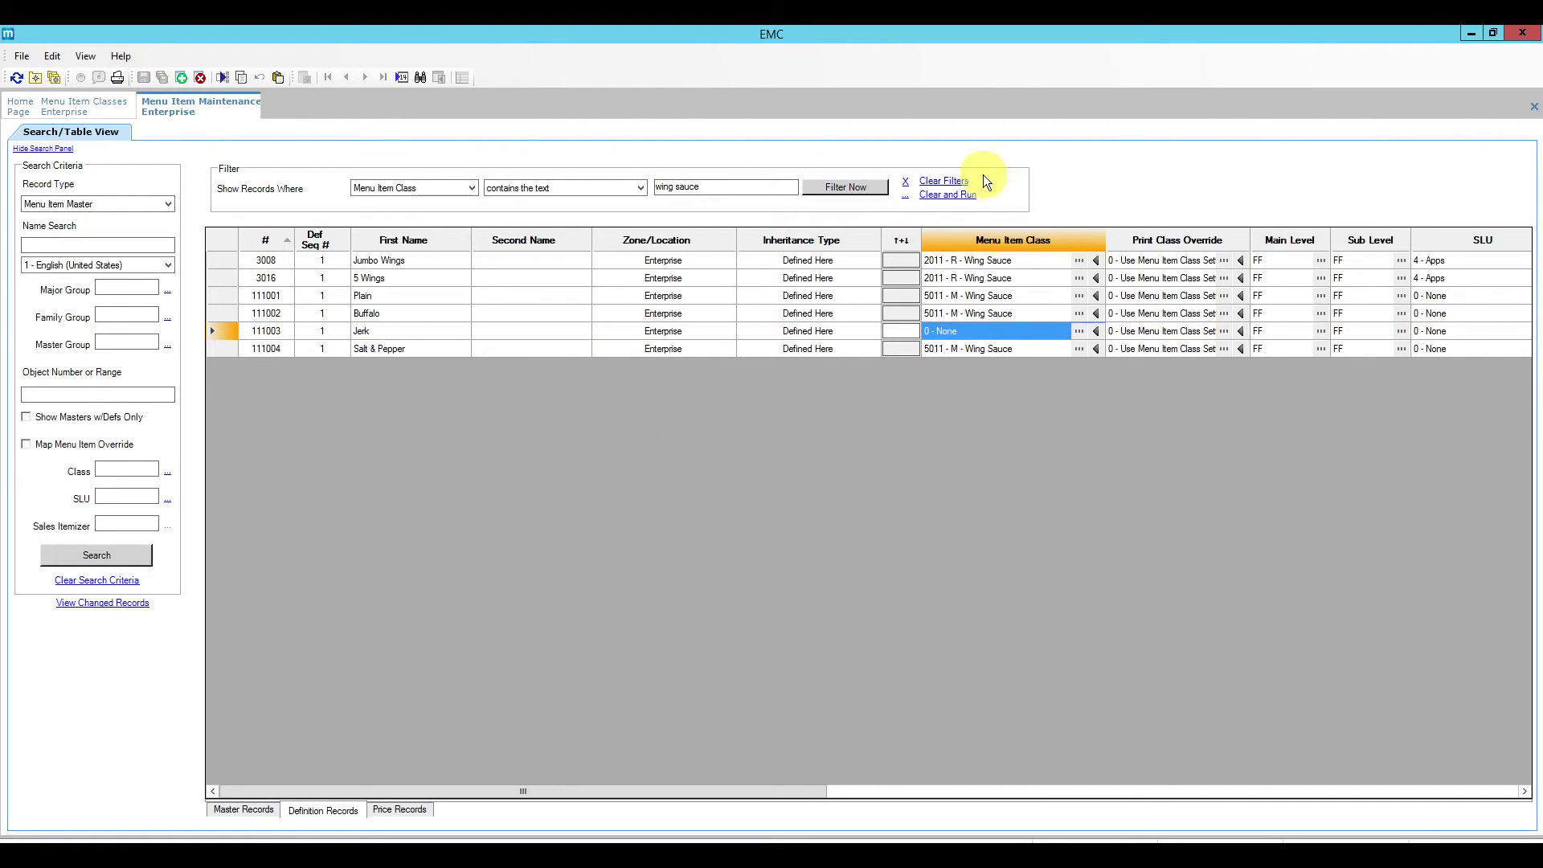
left_click(942, 196)
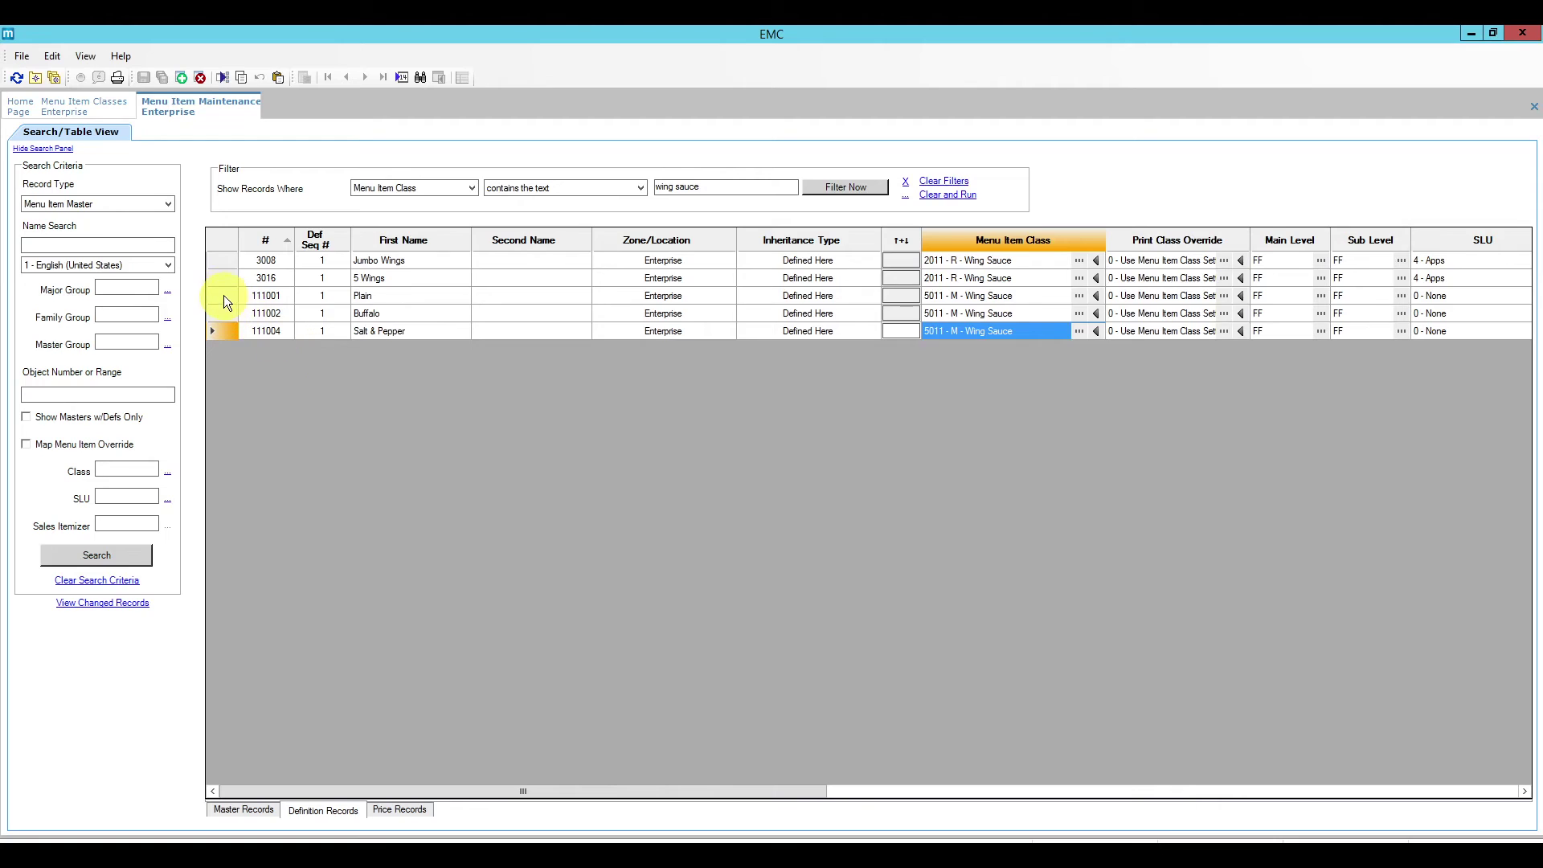
left_click_drag(220, 294, 222, 328)
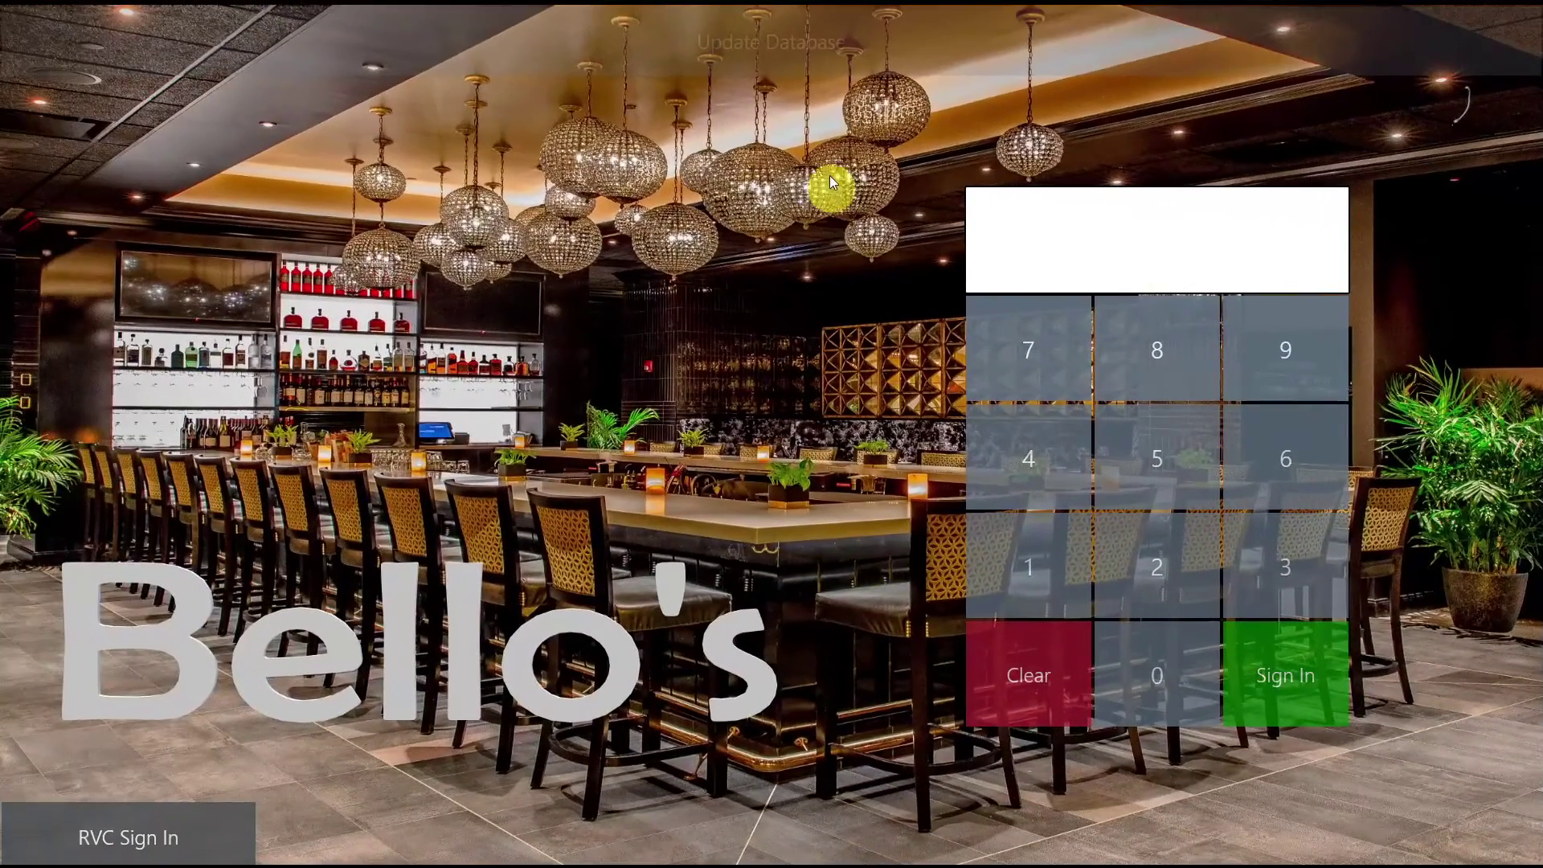
Sign in to the POS and begin a fast transaction for 1 guest
left_click(1034, 581)
left_click(1282, 679)
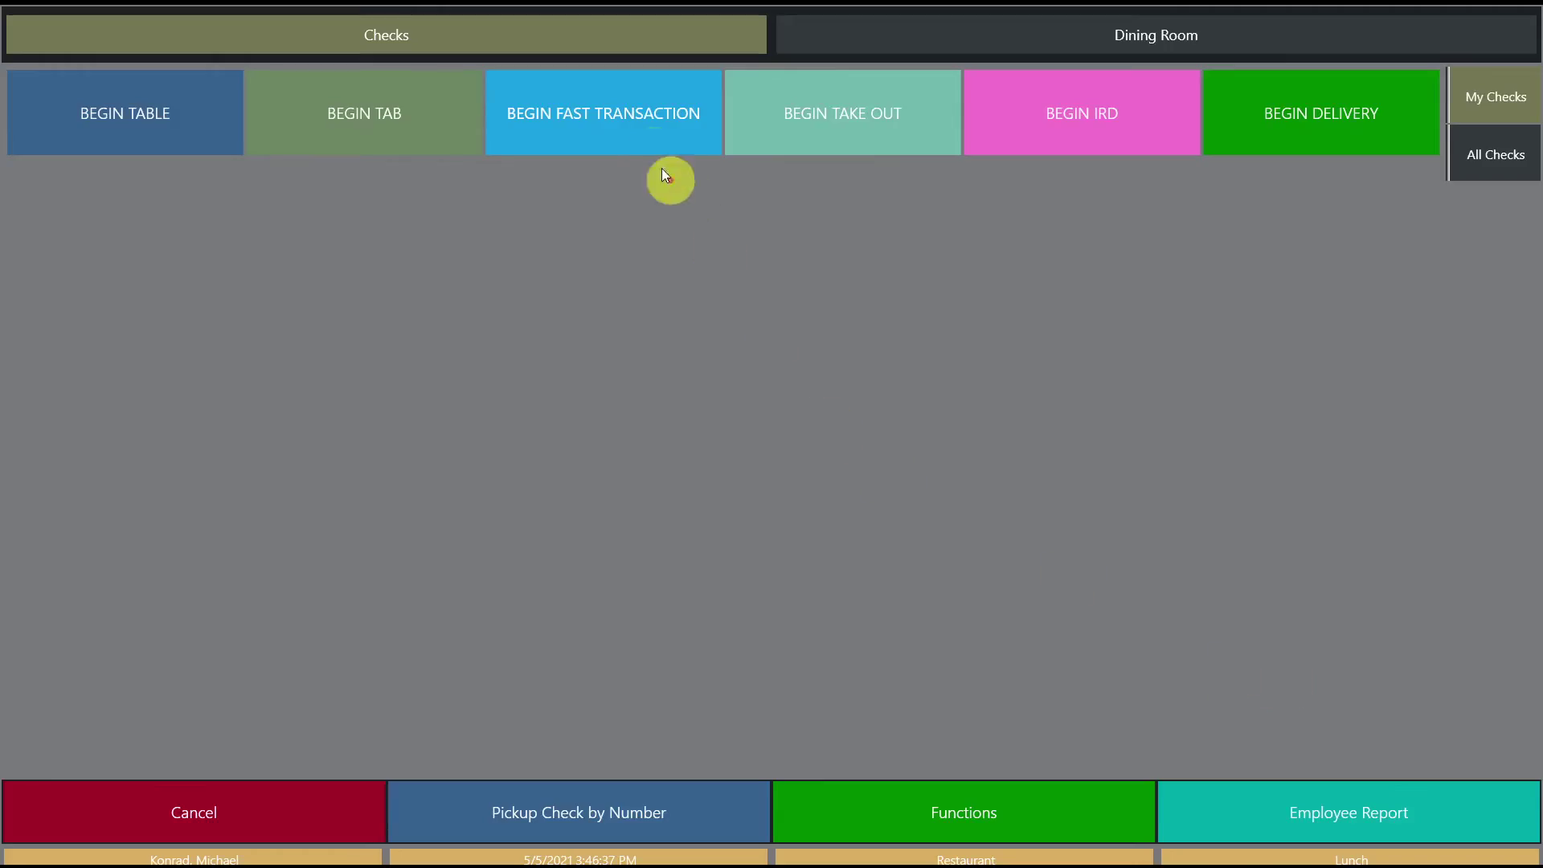
left_click(640, 134)
left_click(687, 496)
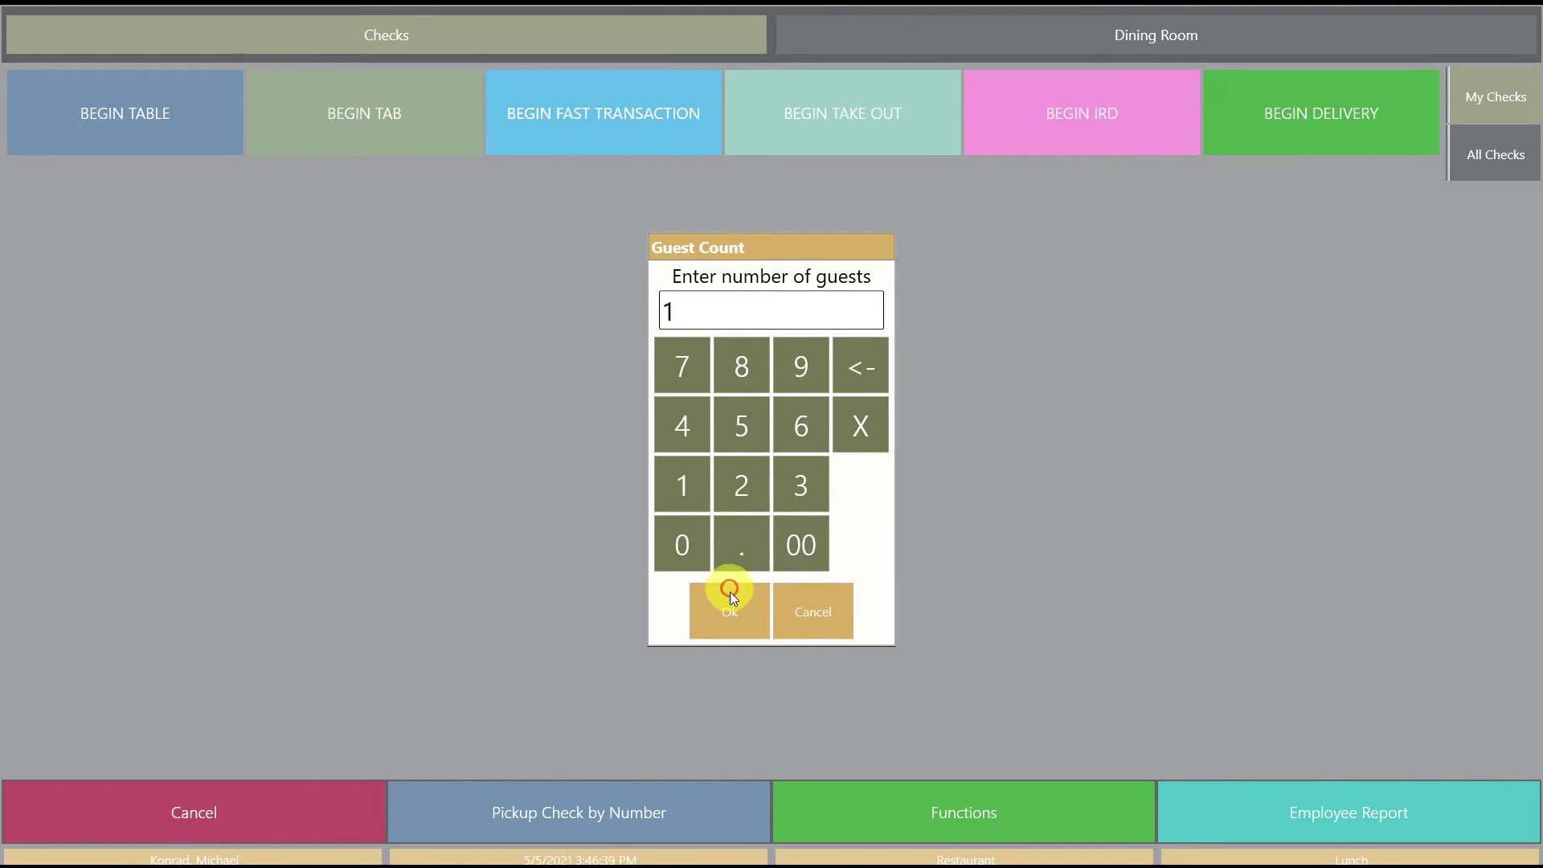
left_click(730, 606)
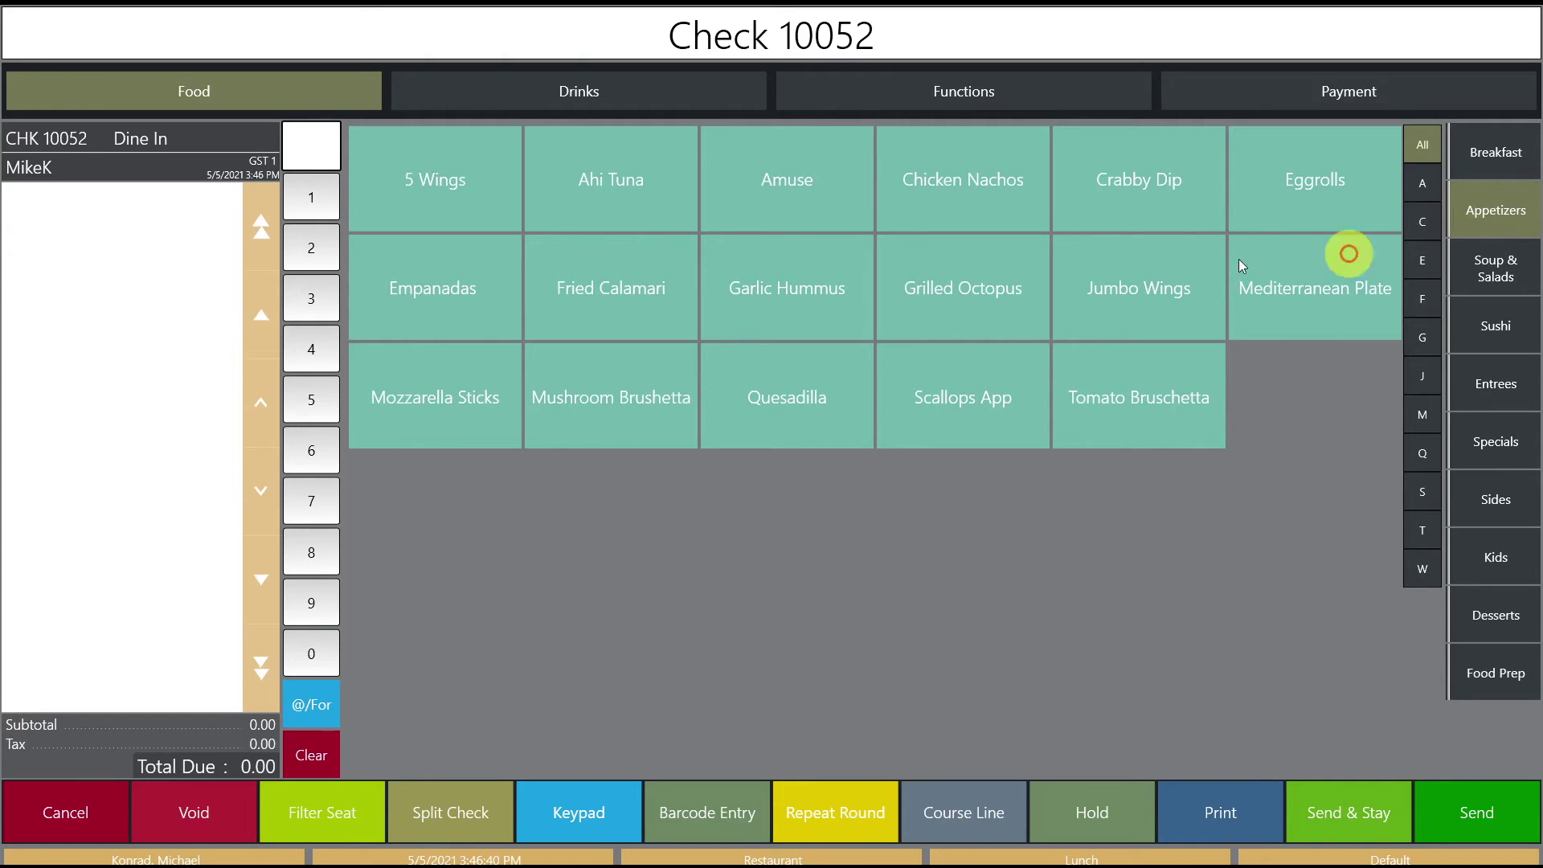
Add 5 Wings for seat 1 with Salt & Pepper sauce
left_click(471, 191)
left_click(685, 487)
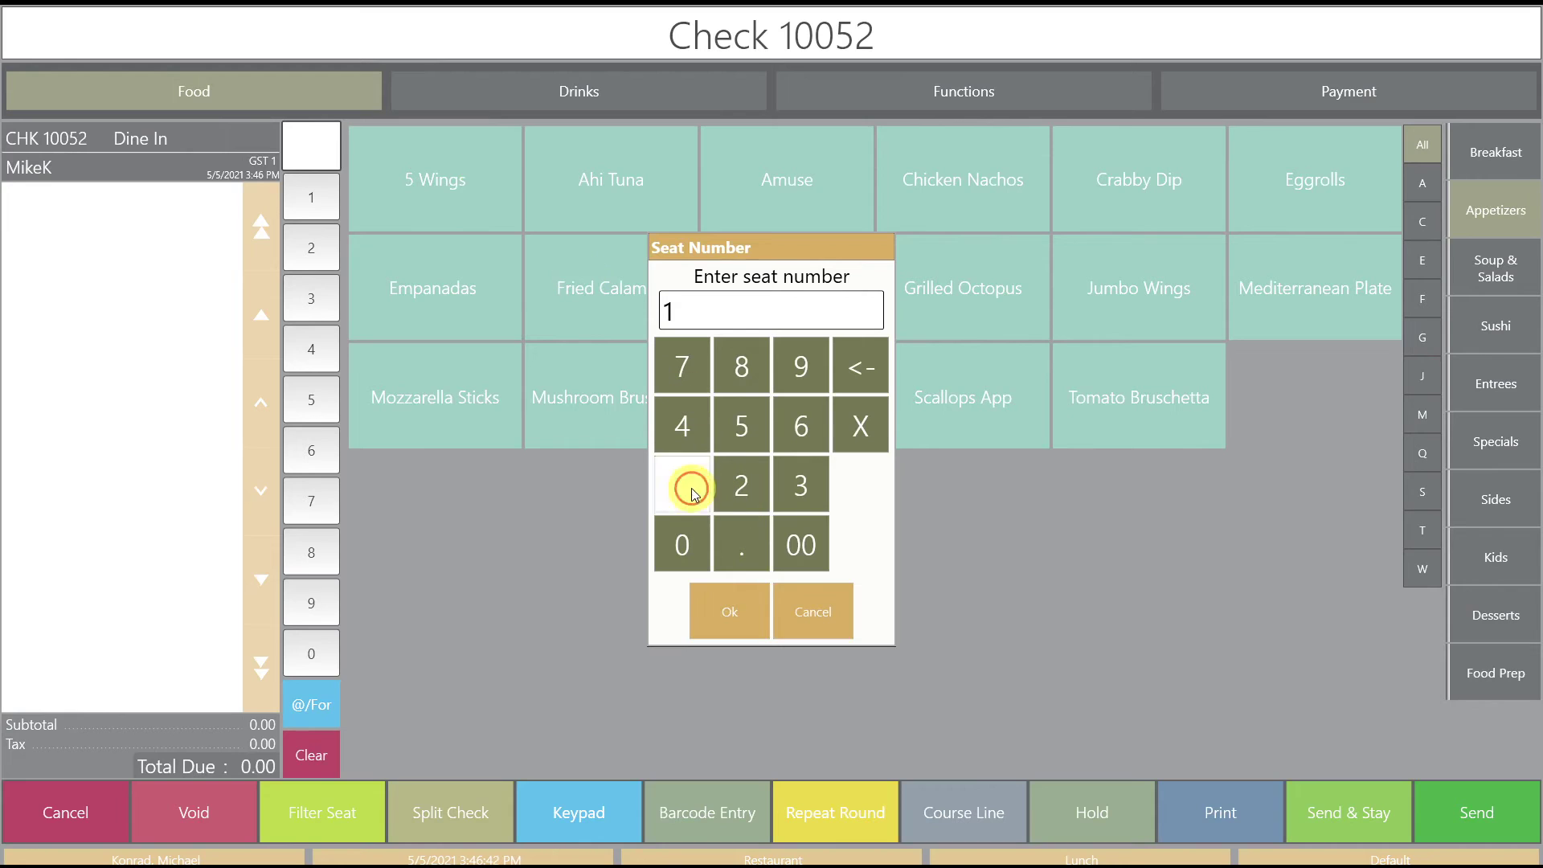
left_click(726, 613)
left_click(419, 283)
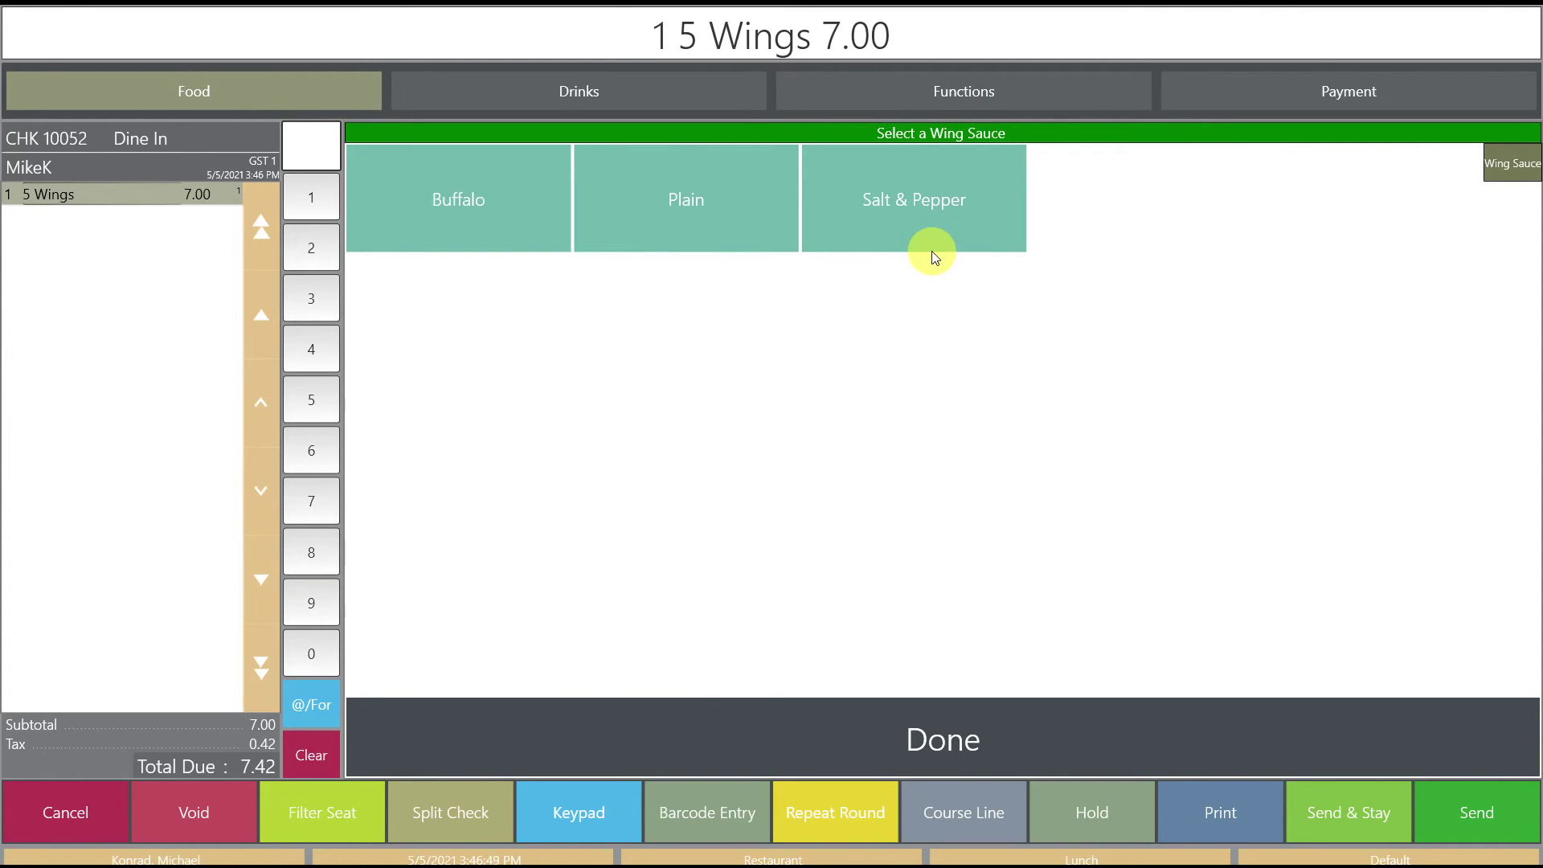
left_click(902, 233)
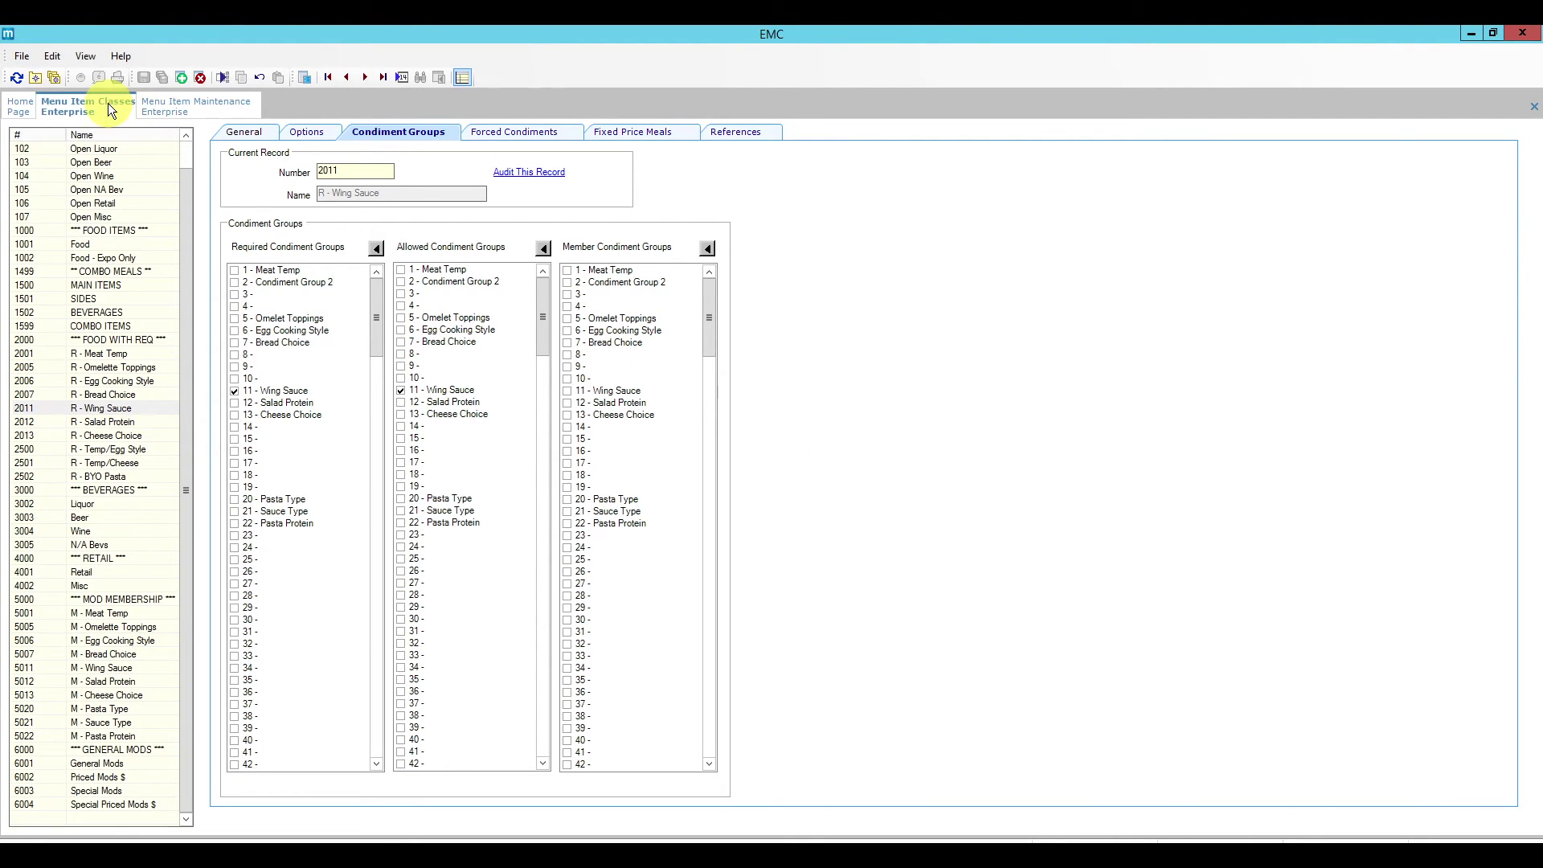
Open class 2011 R - Wing Sauce and view its Forced Condiments settings
left_click(148, 407)
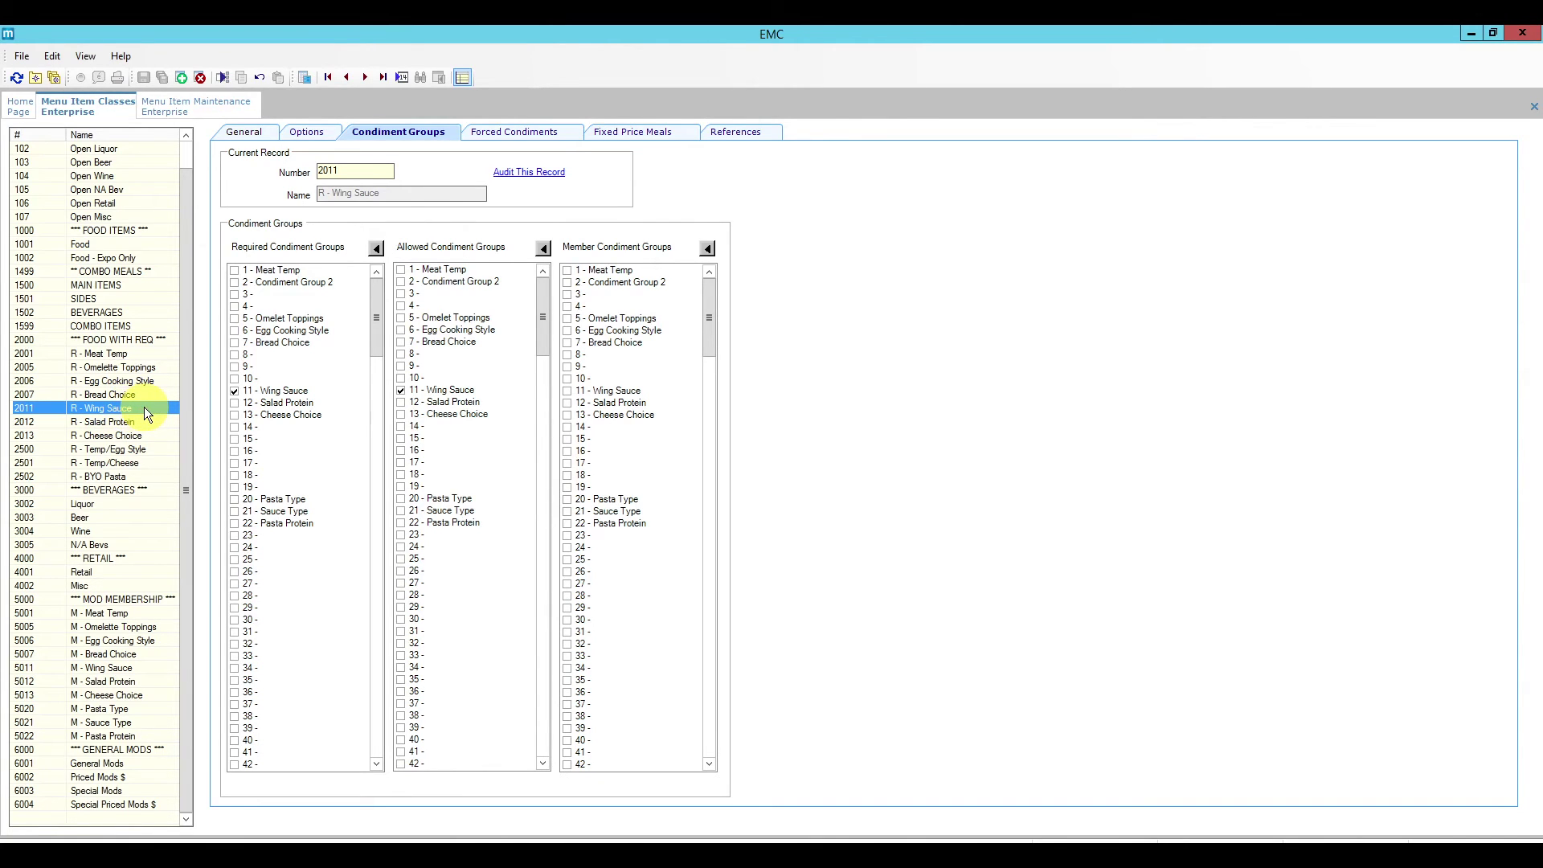
left_click(521, 133)
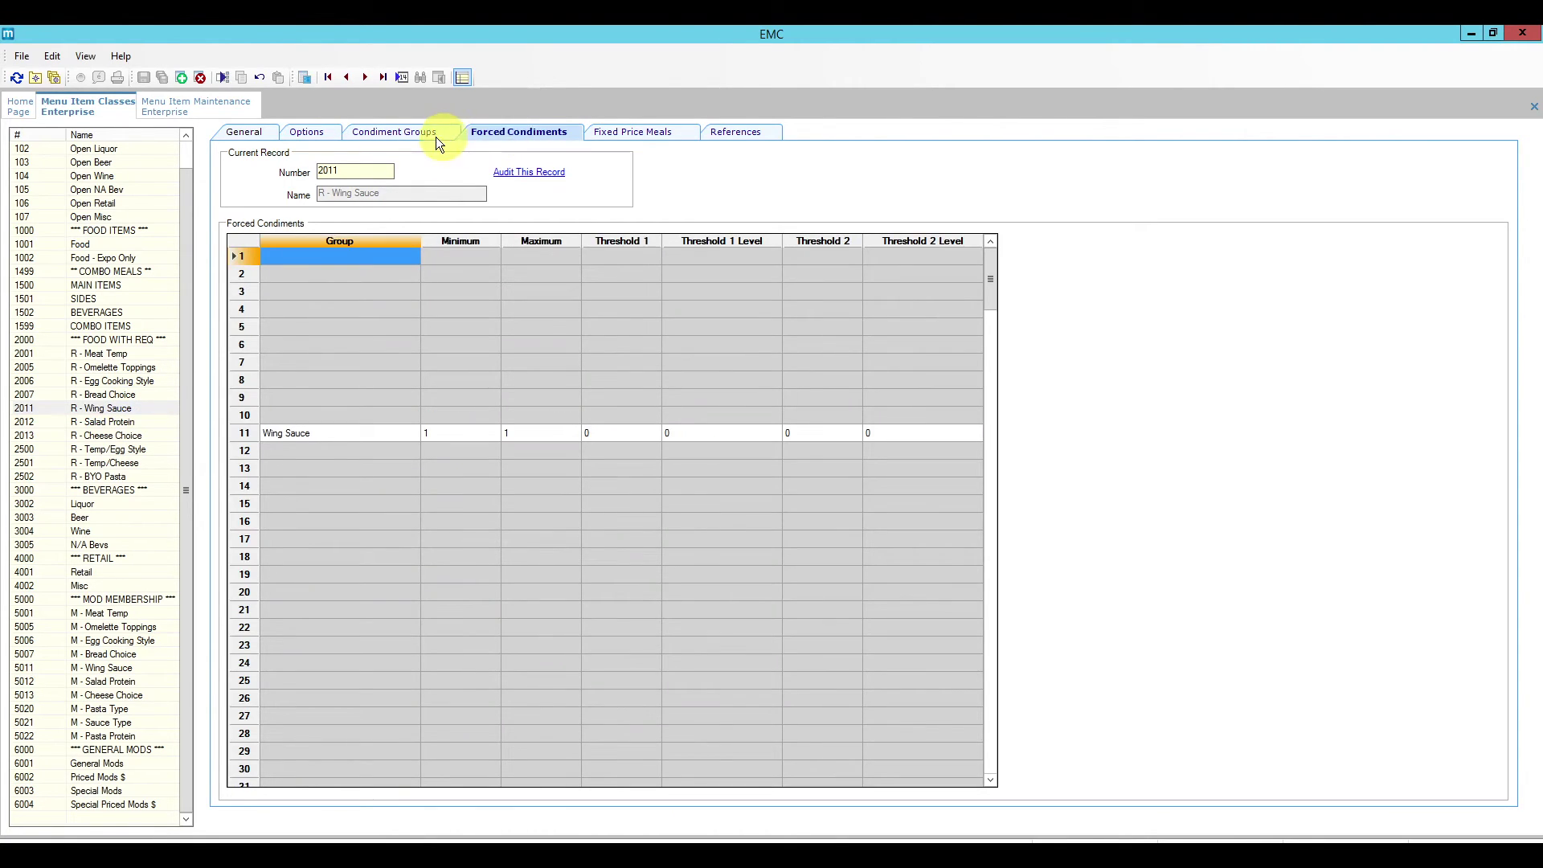
left_click(400, 133)
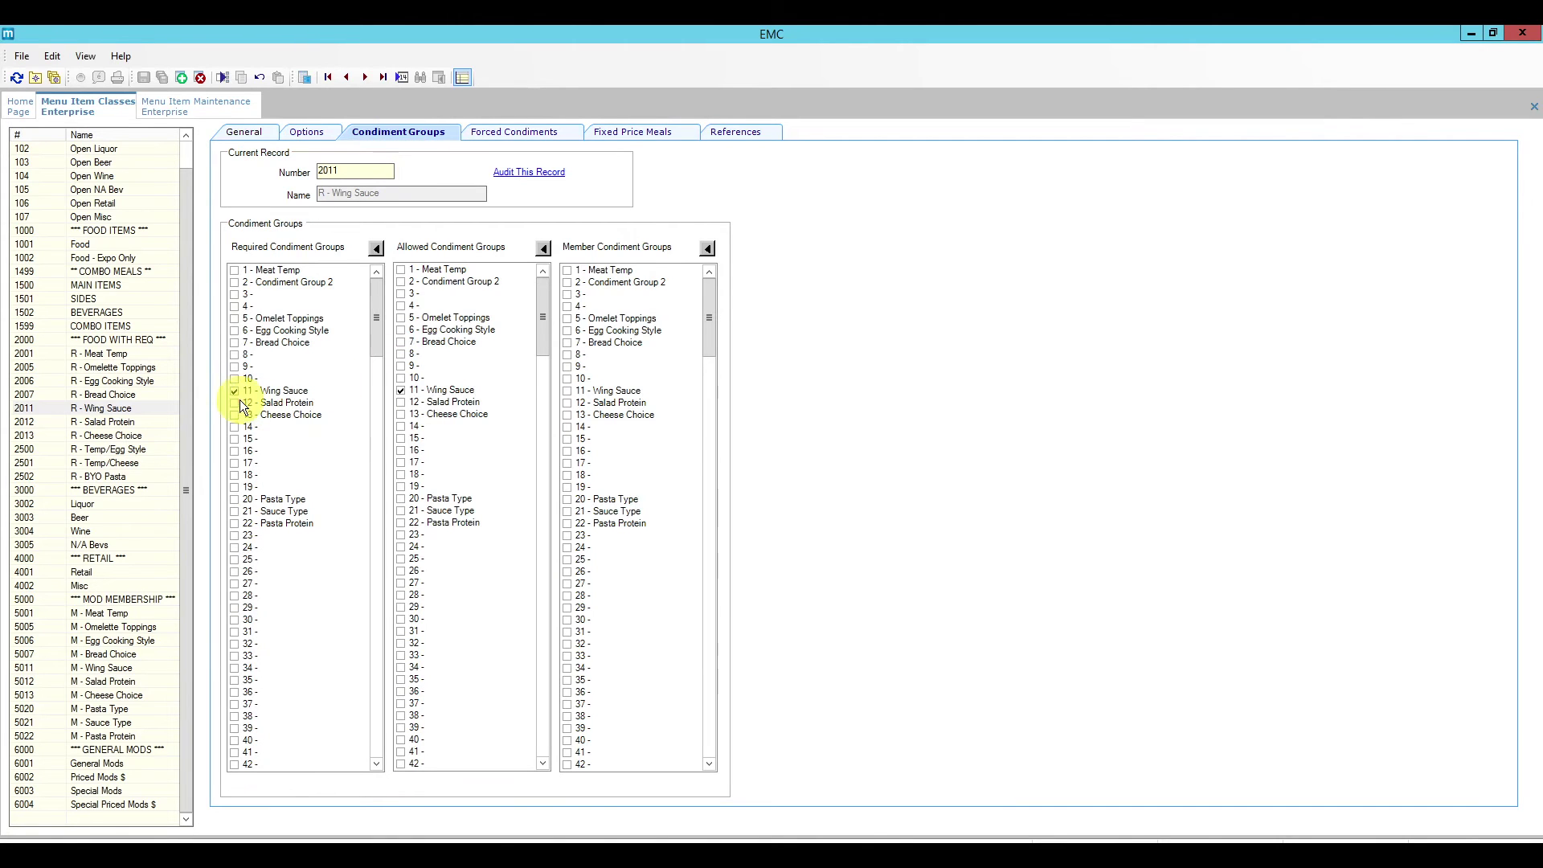
left_click(519, 136)
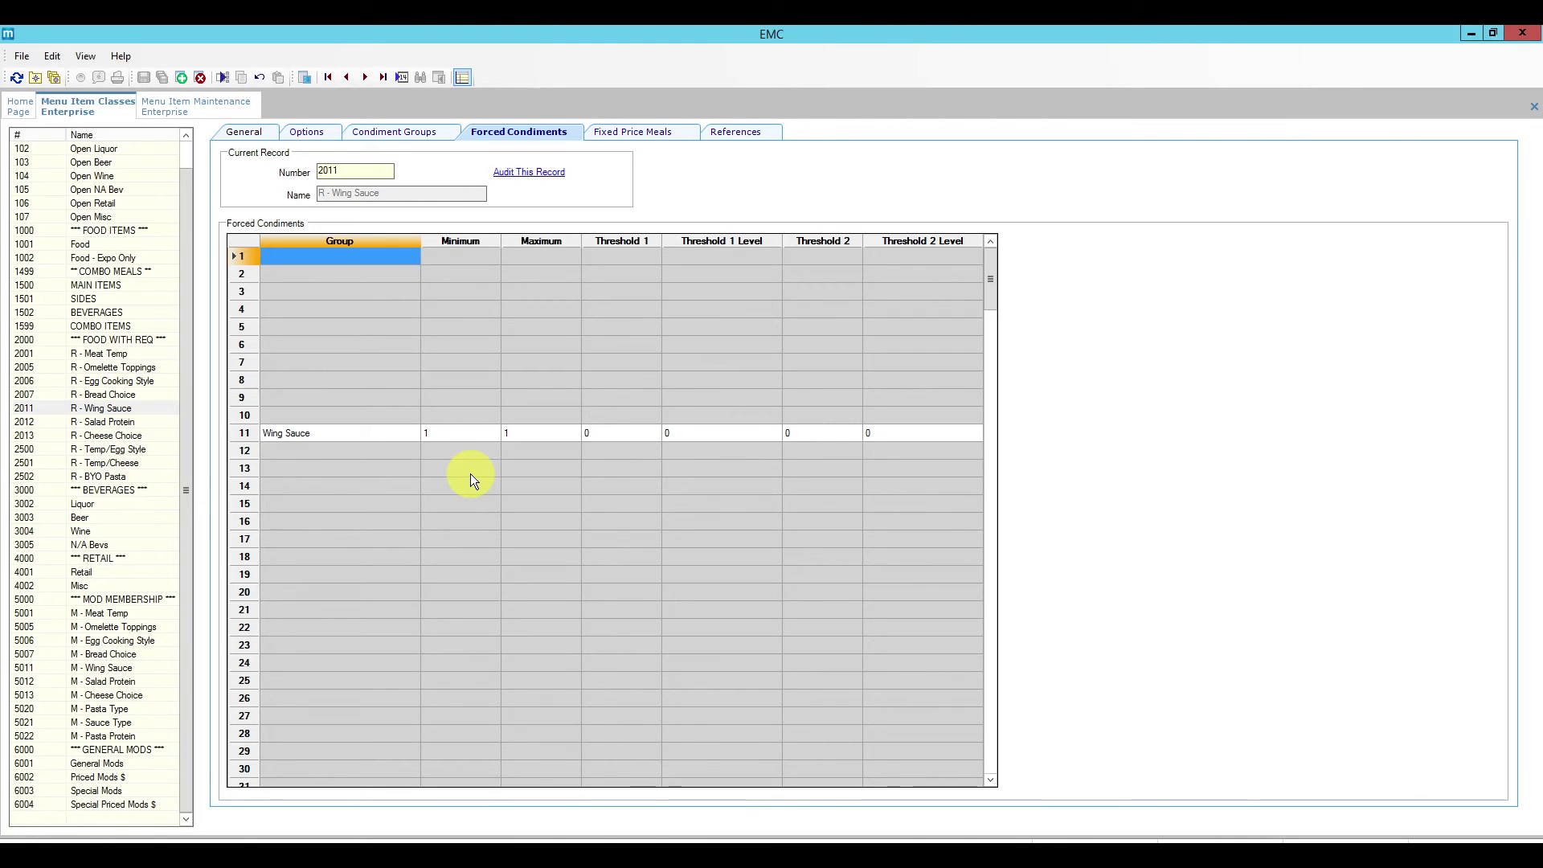
Enter 1 as the Wing Sauce minimum, keeping the maximum at 1
left_click(454, 436)
left_click(419, 432)
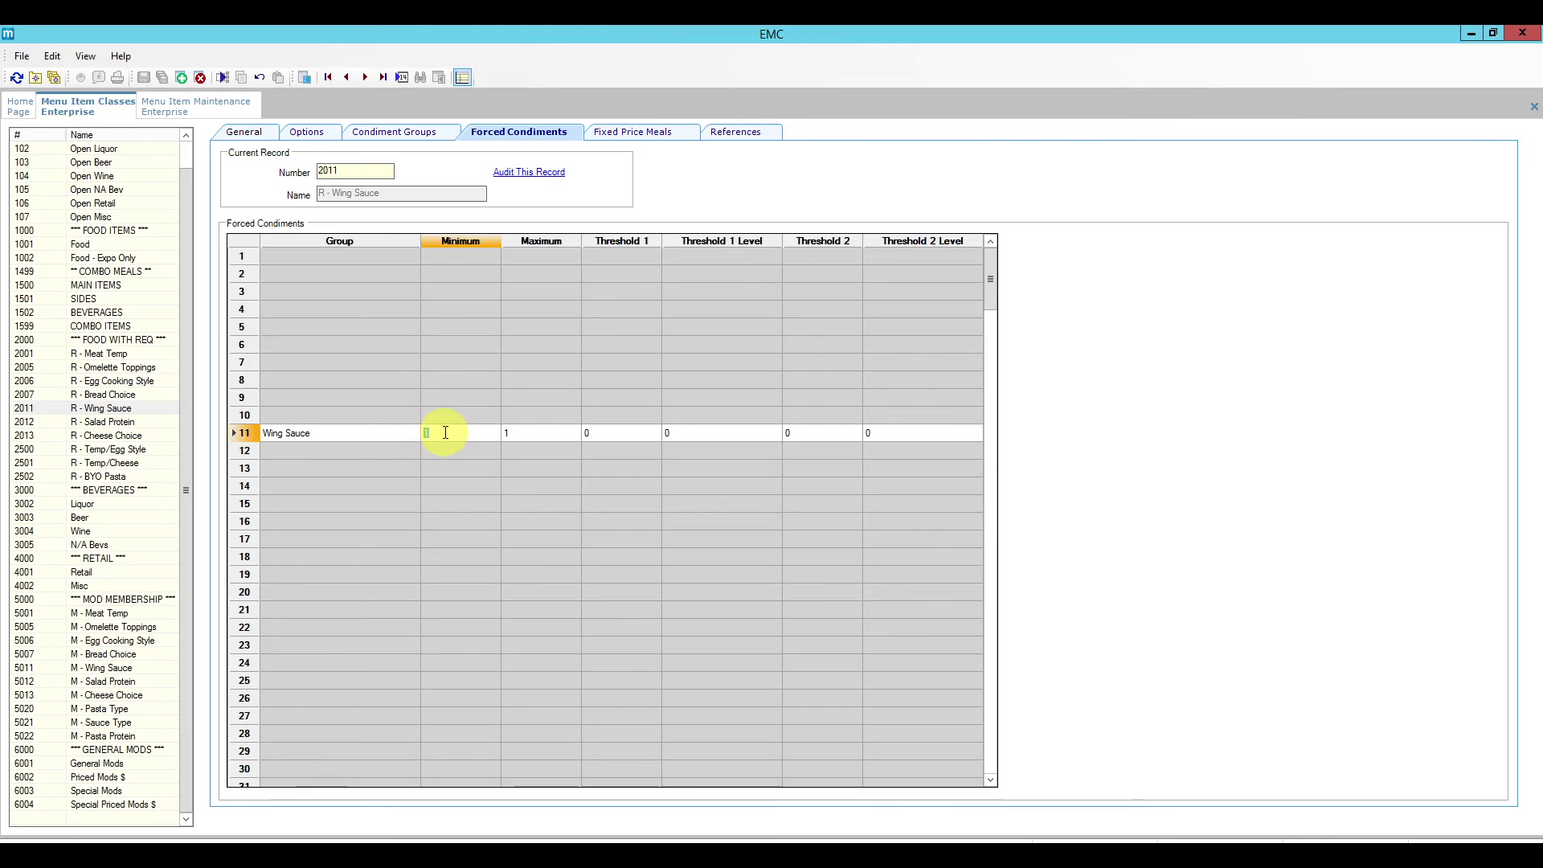
type("1")
left_click(529, 436)
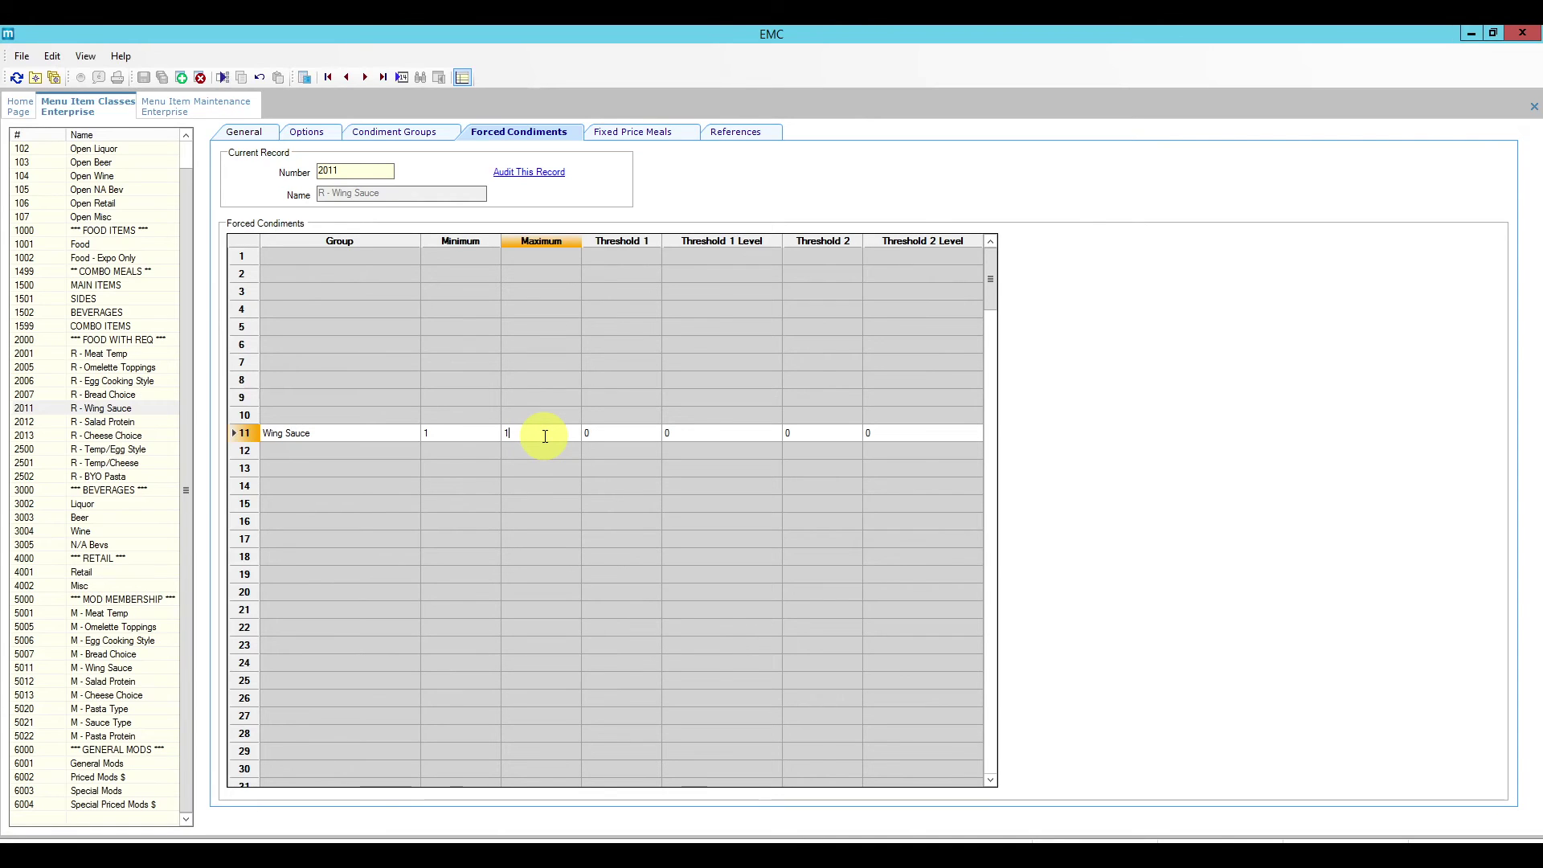
Open class 2005 R - Omelette Toppings and select its Omelet Toppings minimum cell
left_click(144, 368)
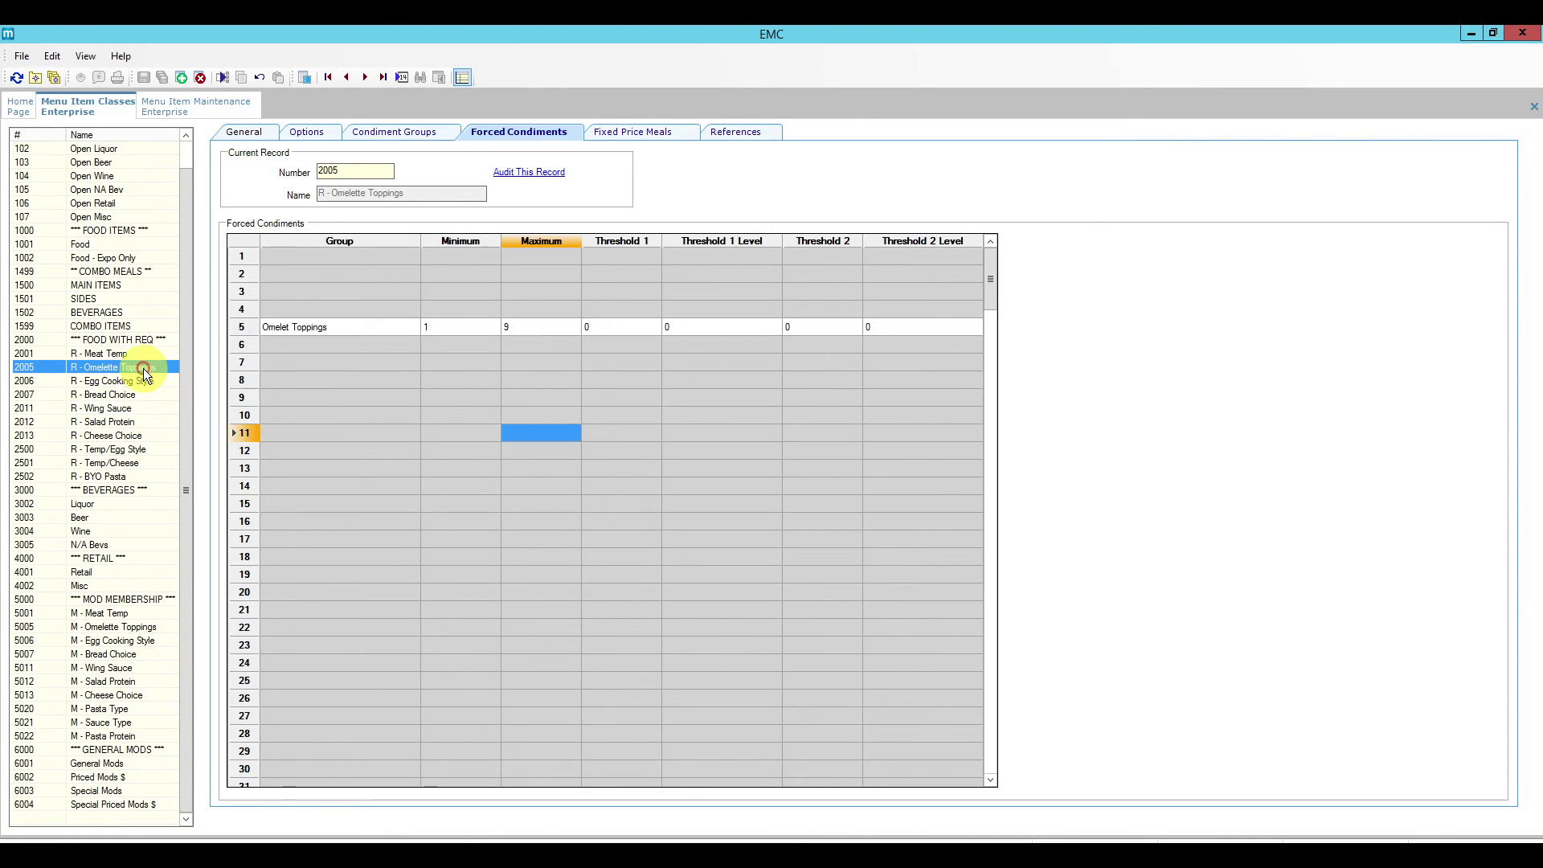
left_click(448, 329)
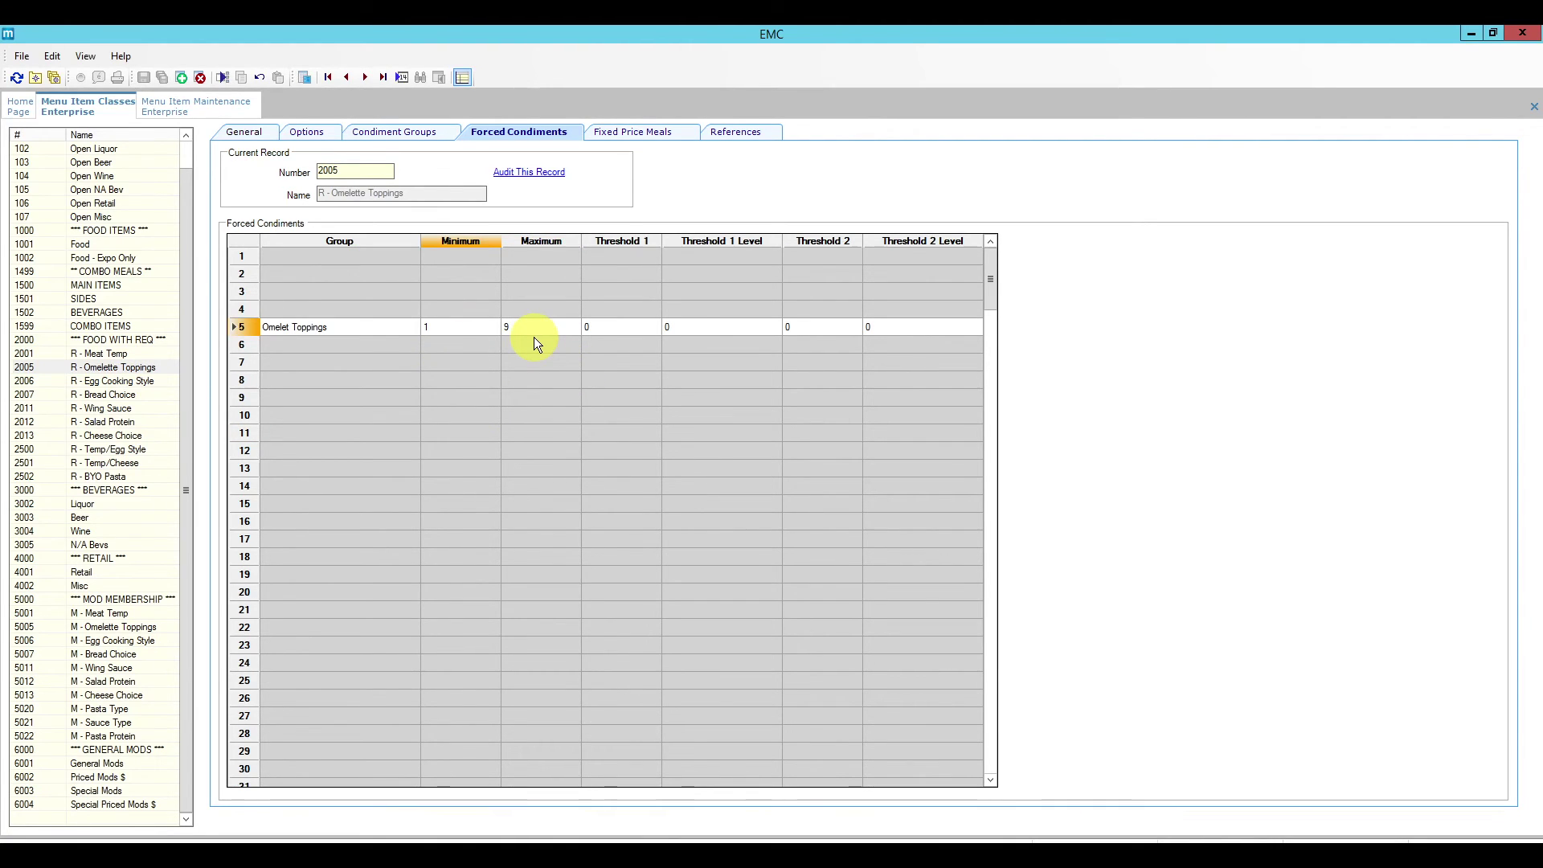
left_click(458, 327)
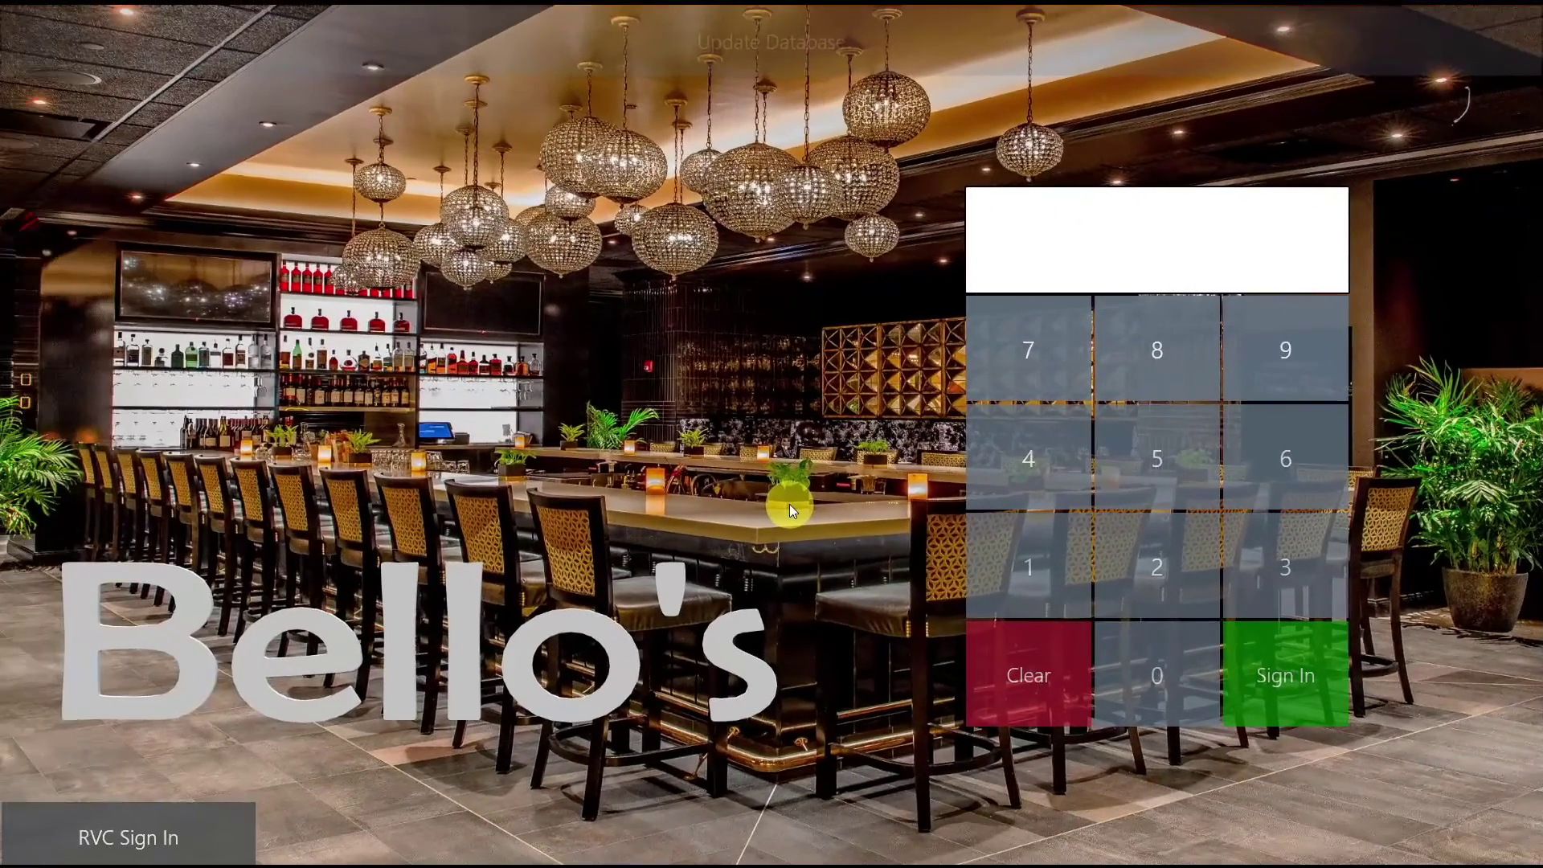
Sign in to the POS and begin a fast transaction for 1 guest
left_click(1011, 571)
left_click(1251, 673)
left_click(644, 123)
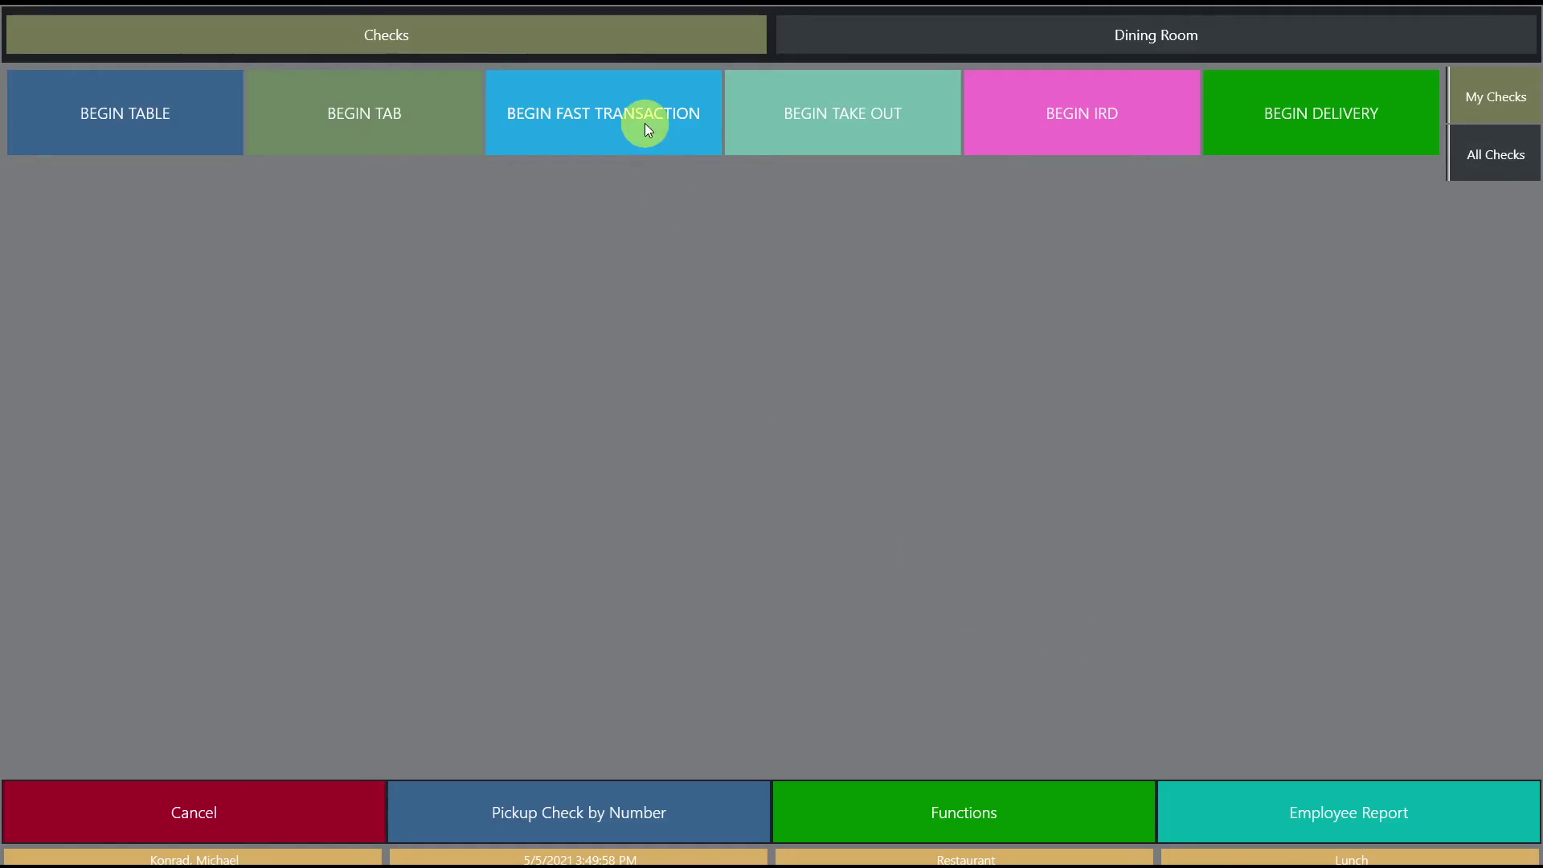
left_click(692, 489)
left_click(738, 593)
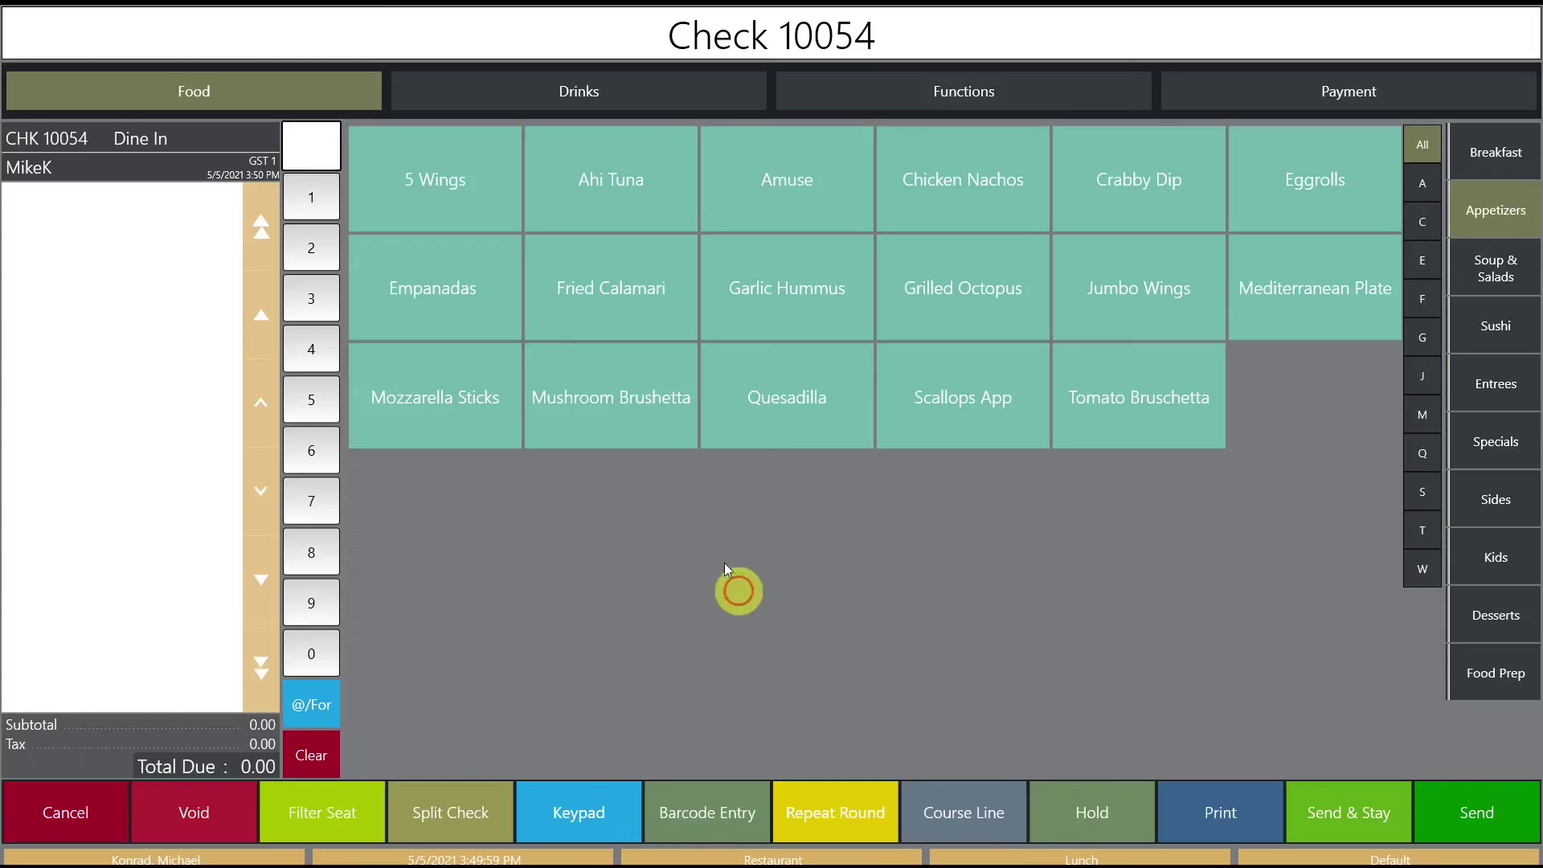
Order an Omelette from the Breakfast menu for seat 1
left_click(1468, 157)
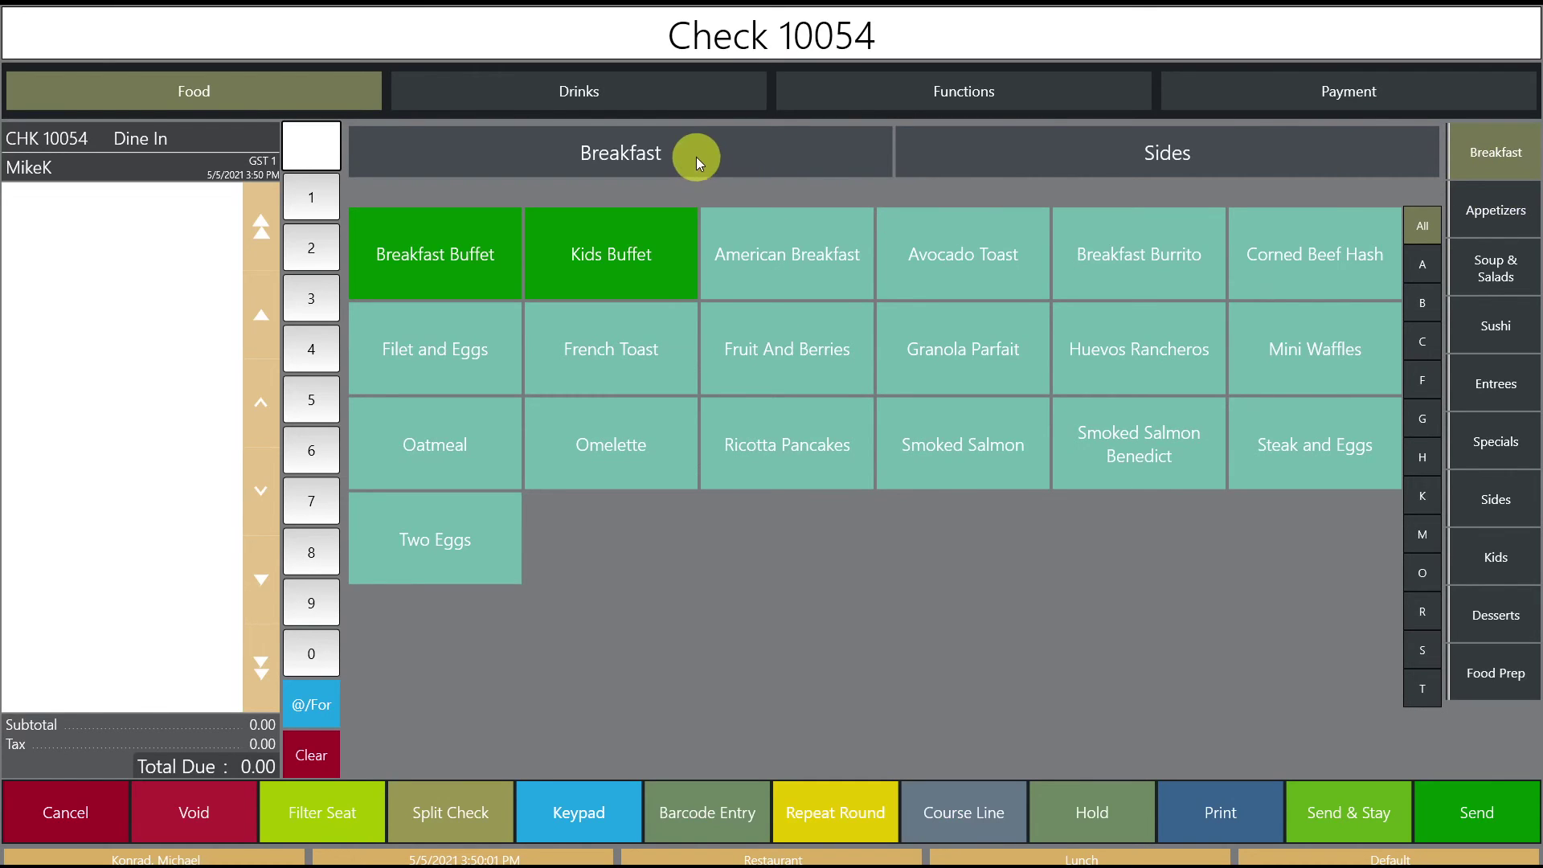
left_click(582, 441)
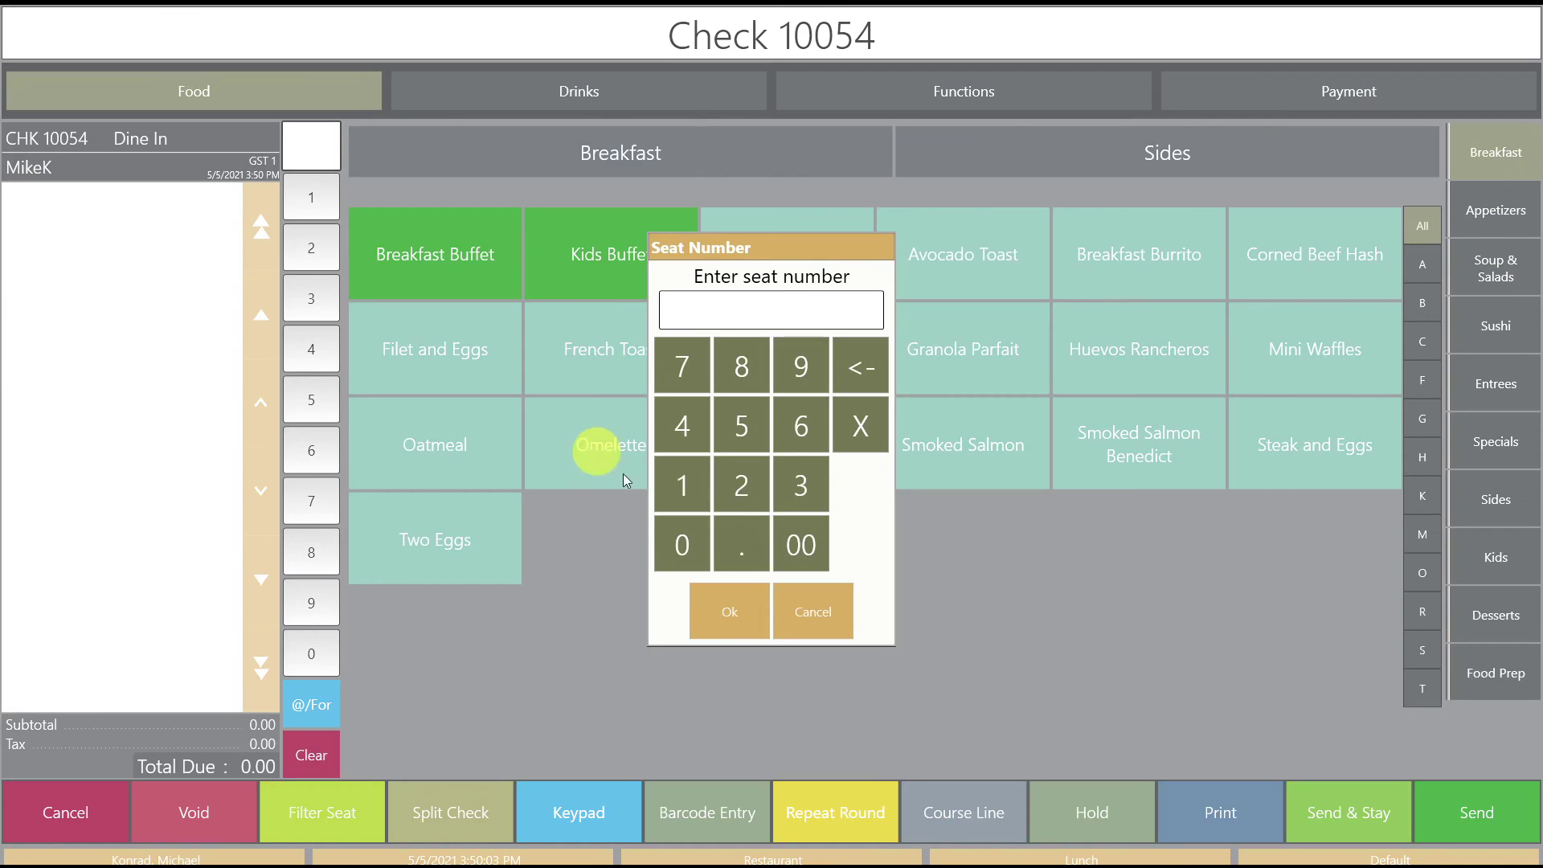
left_click(685, 493)
left_click(721, 614)
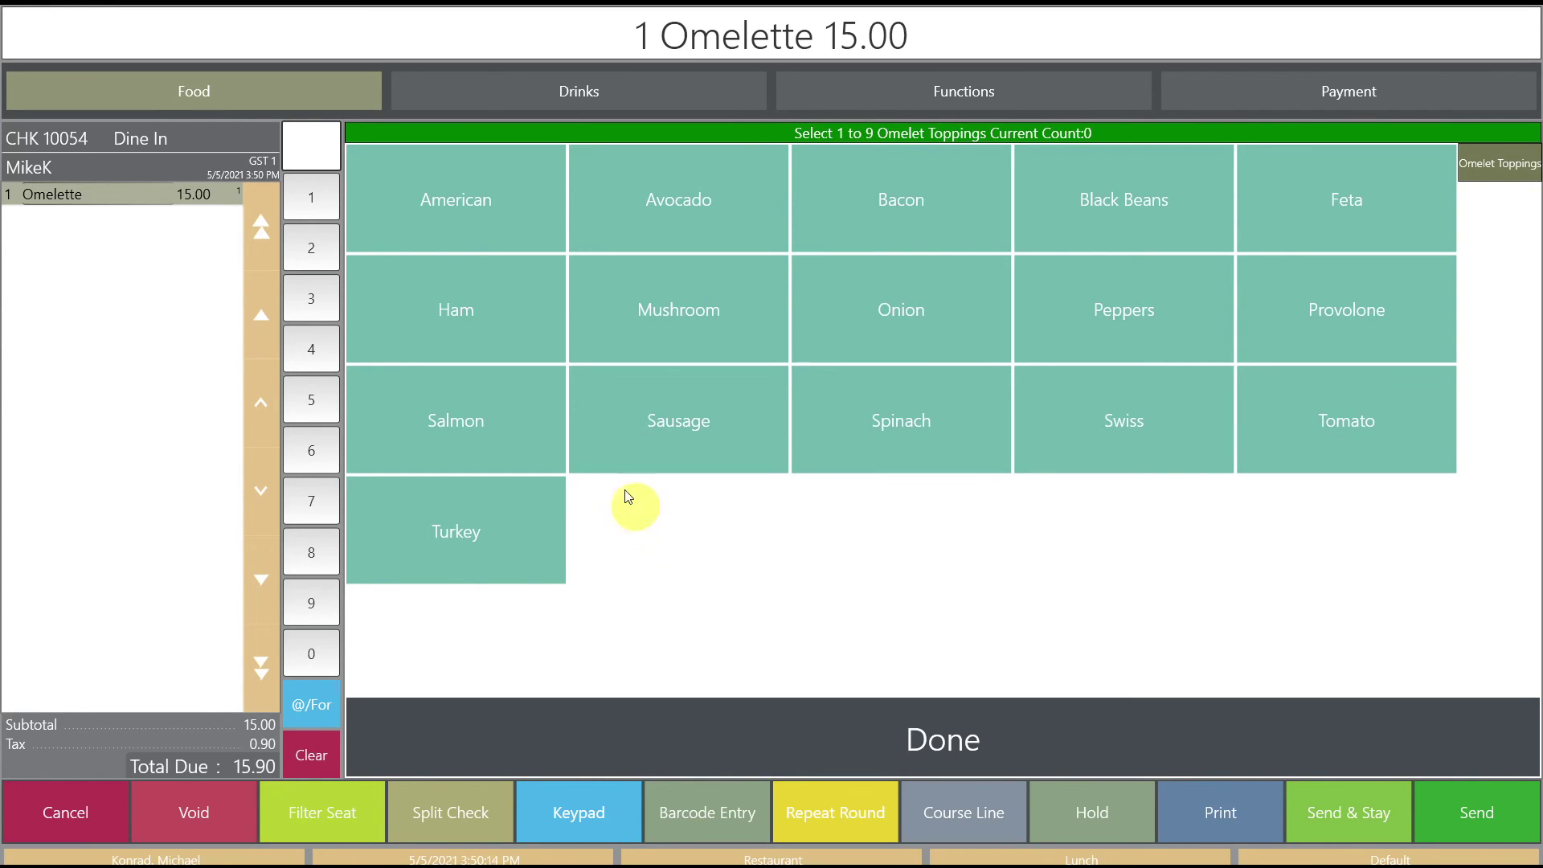
Top the first omelette with American and Ham
left_click(492, 220)
left_click(511, 310)
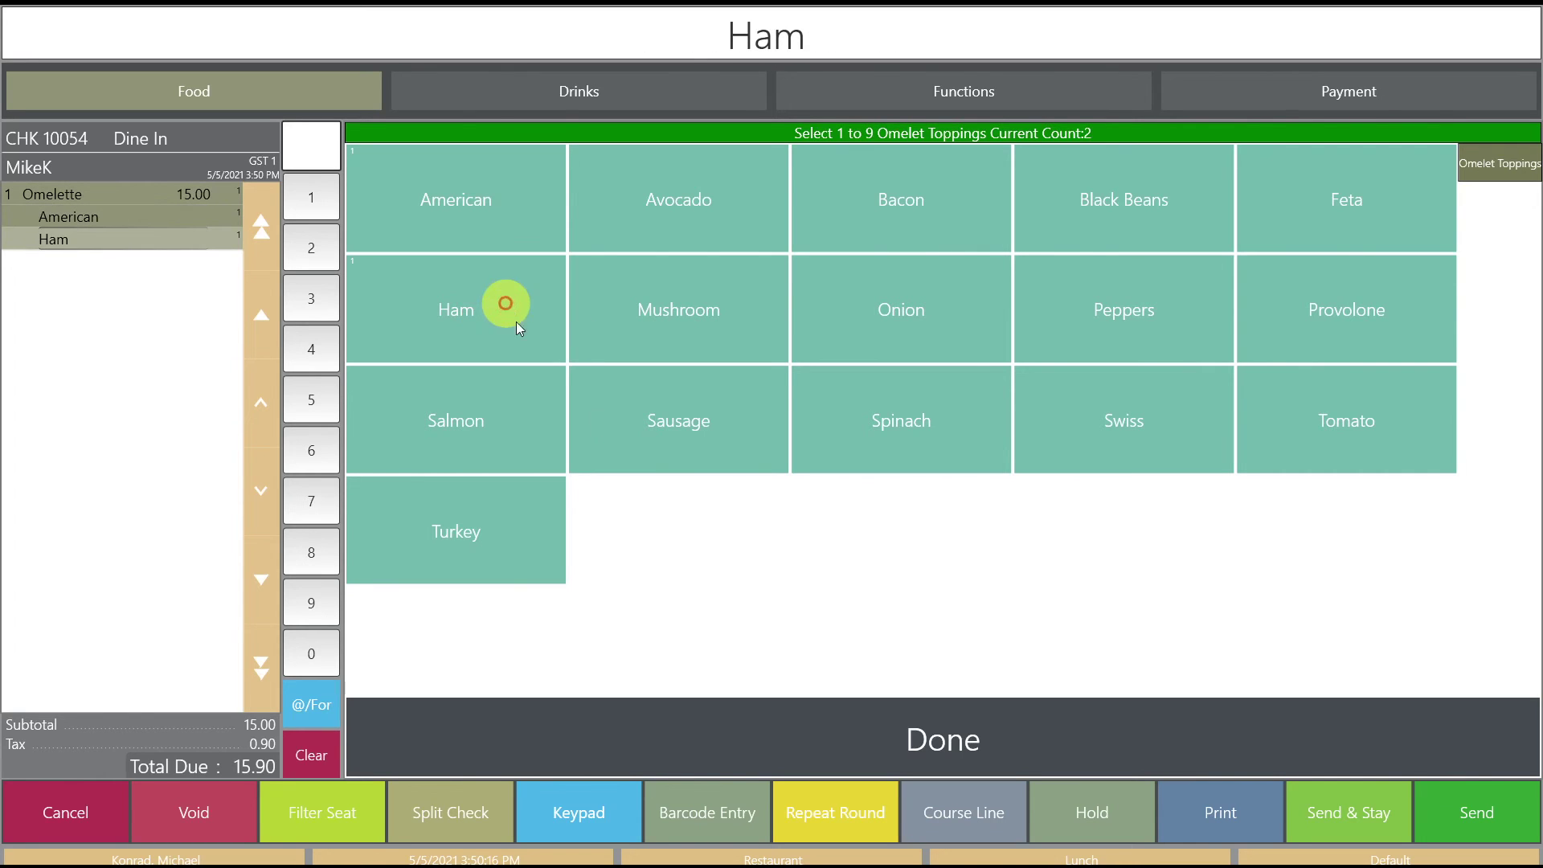
left_click(869, 725)
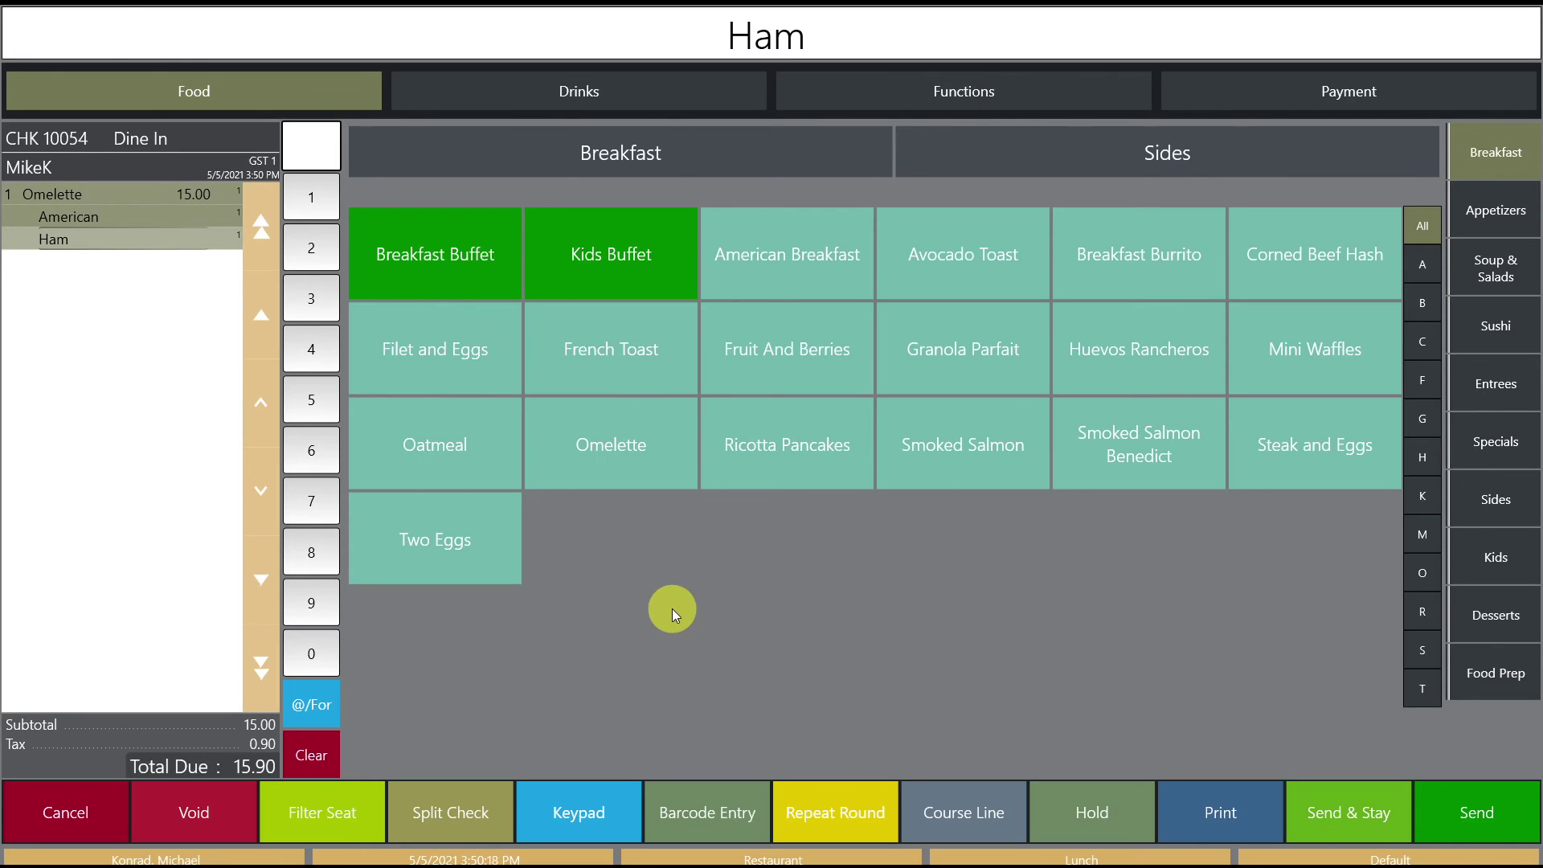
Add a seat 2 Omelette with Salmon, Mushroom, Onion and Peppers
left_click(607, 447)
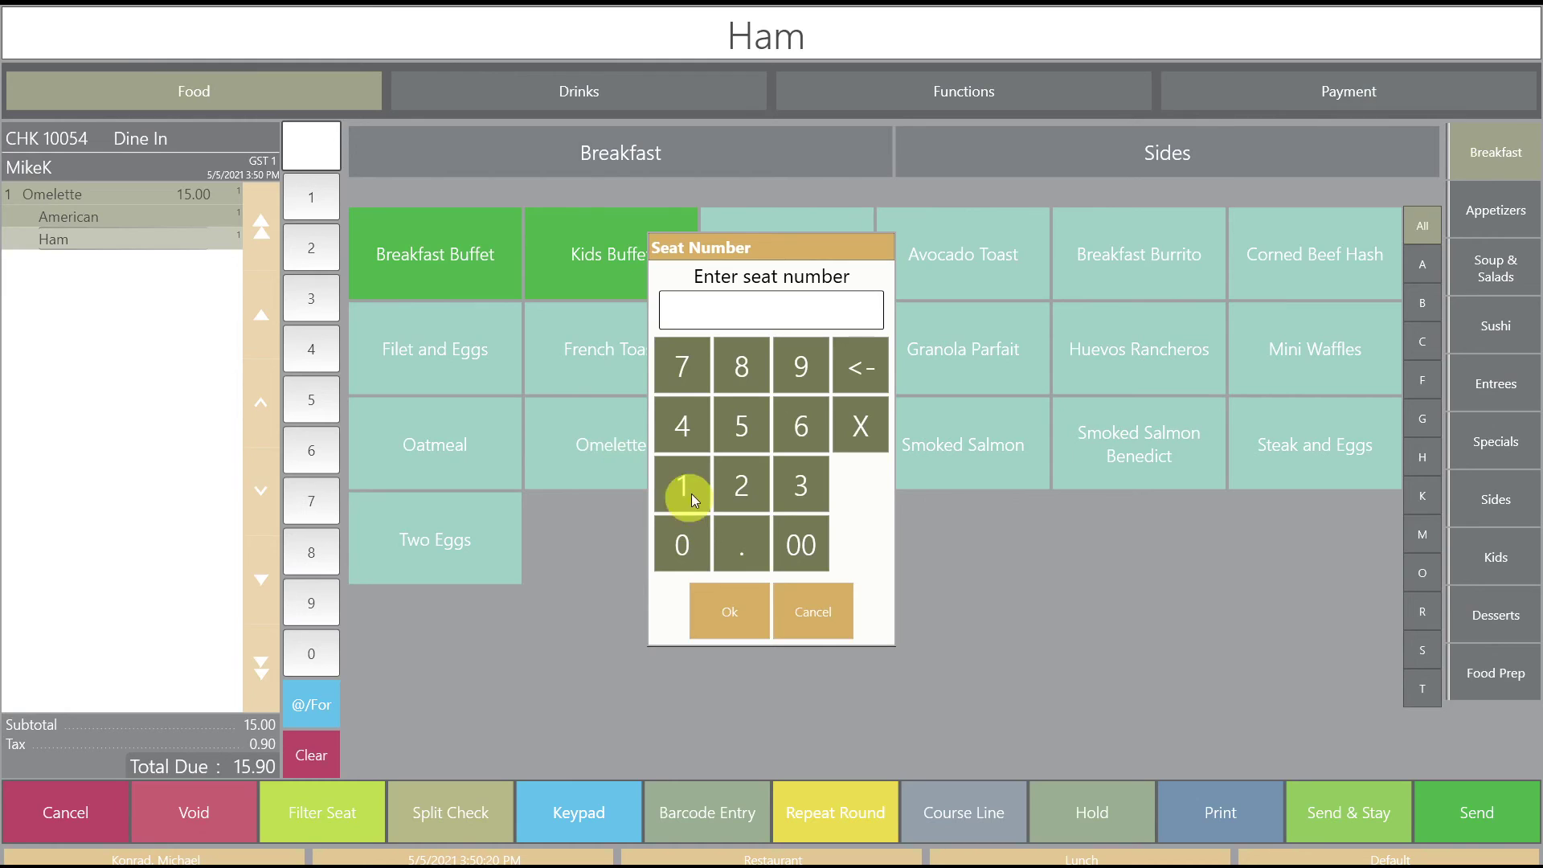
left_click(731, 491)
left_click(729, 613)
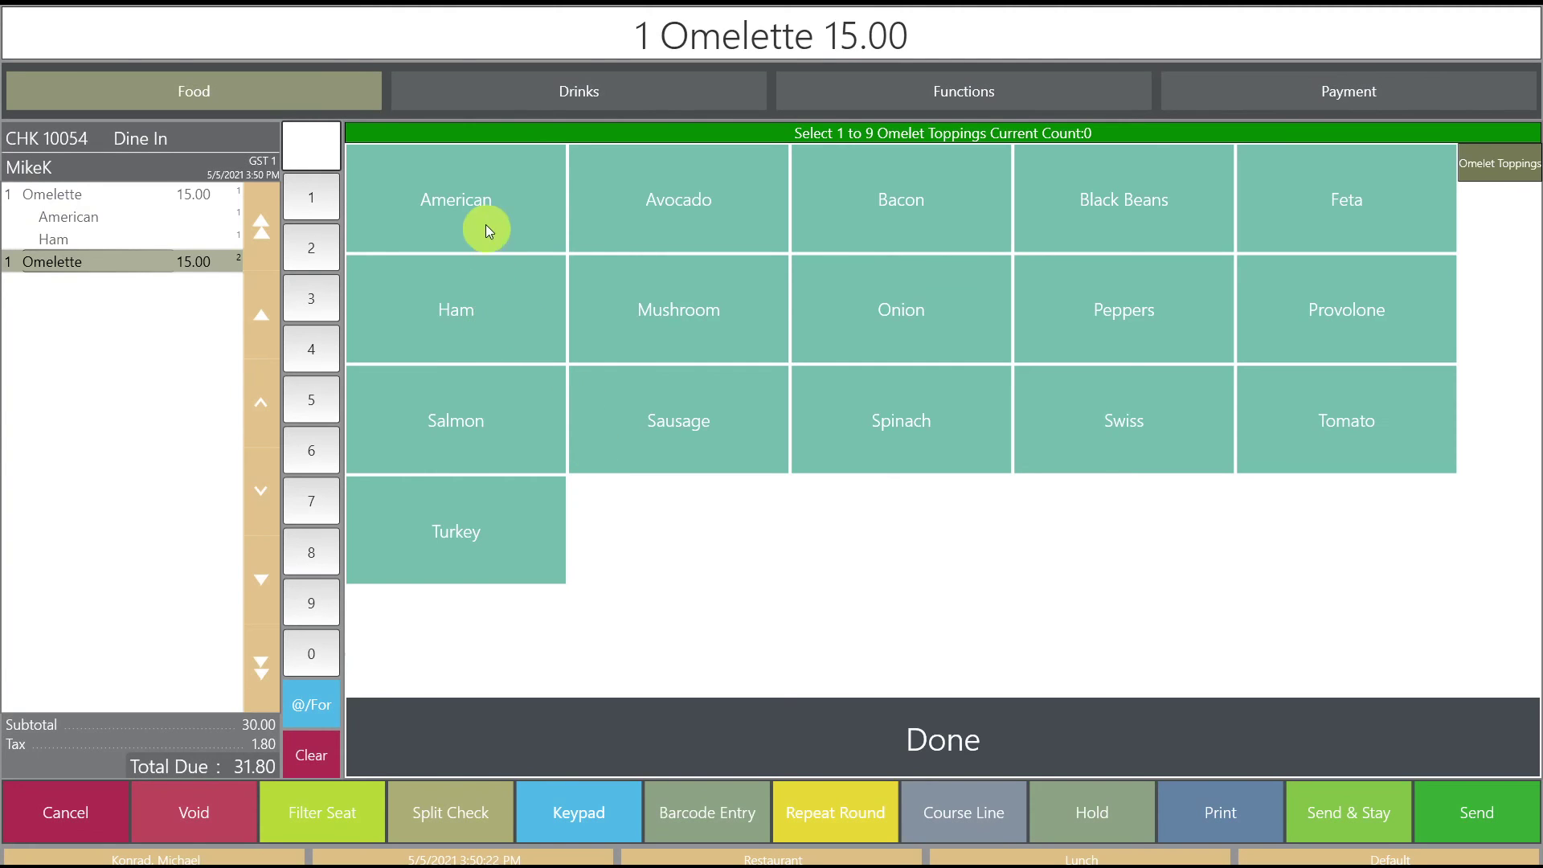
left_click(487, 428)
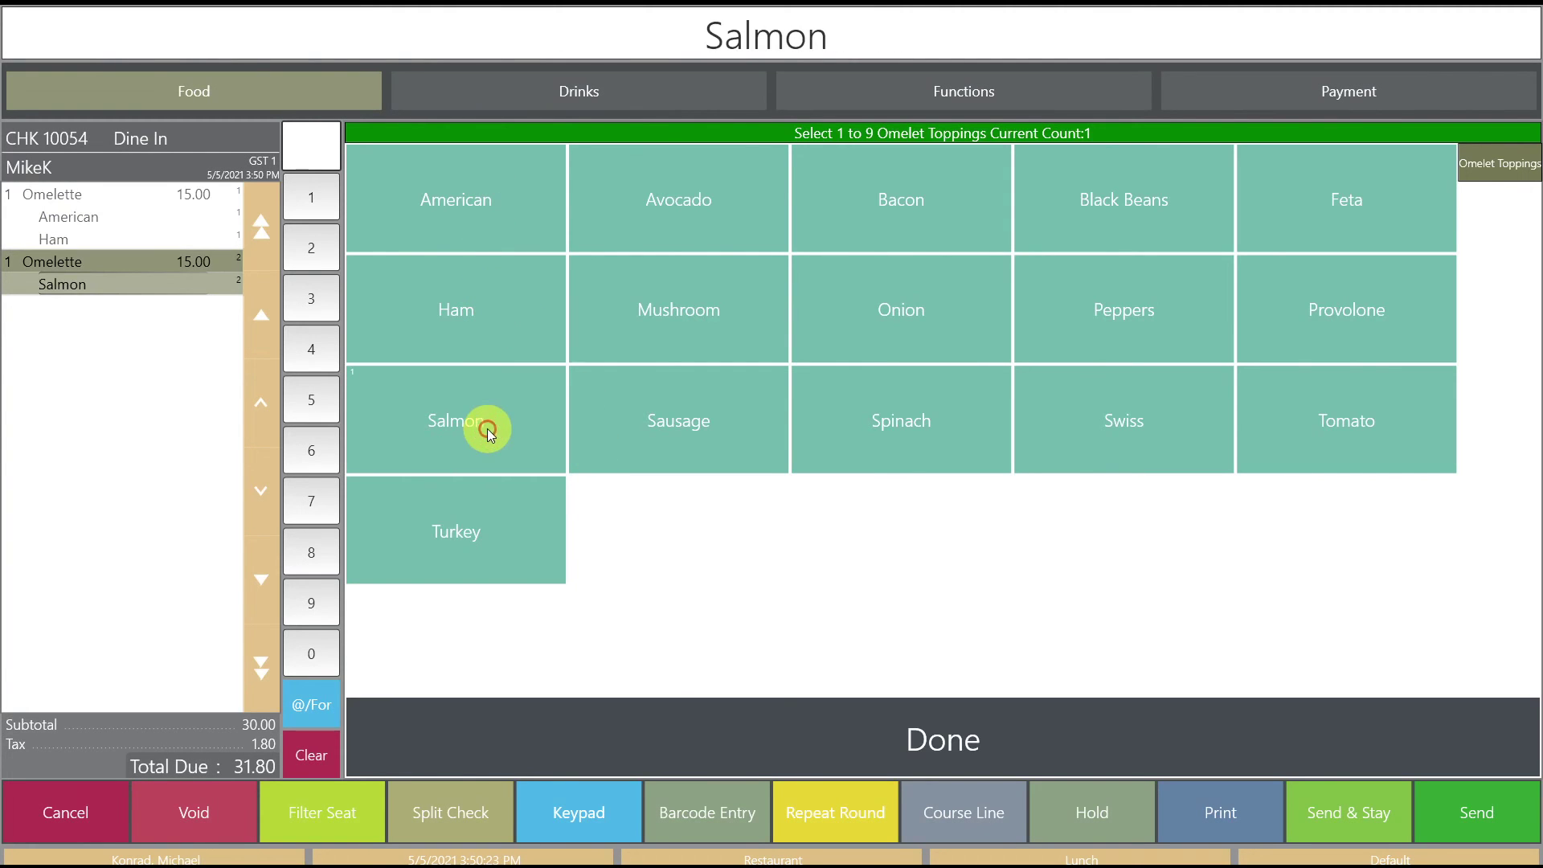
left_click(696, 296)
left_click(844, 309)
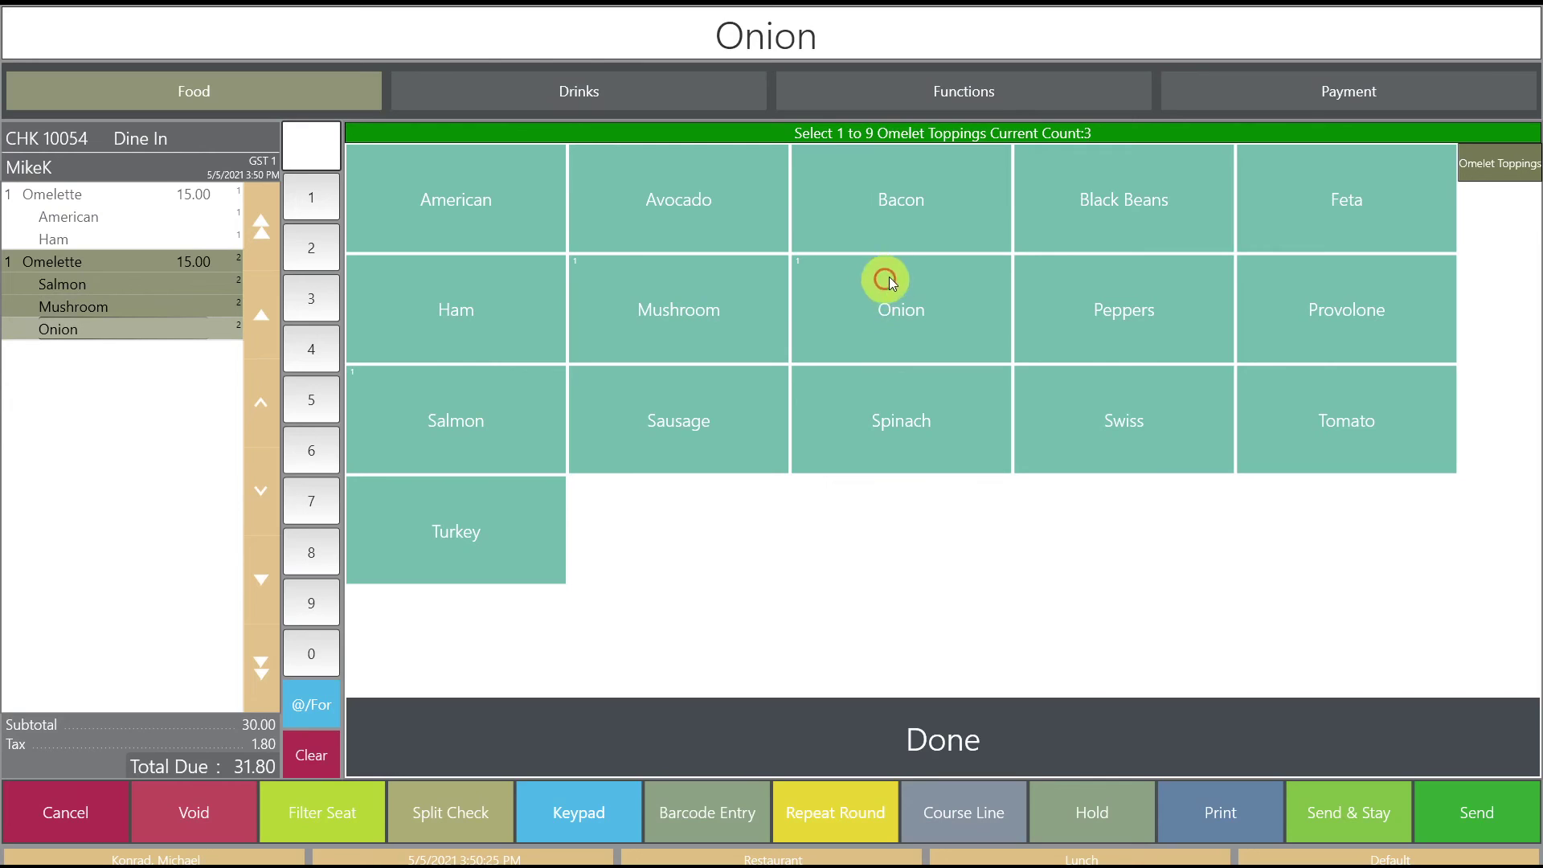
left_click(1129, 312)
left_click(912, 734)
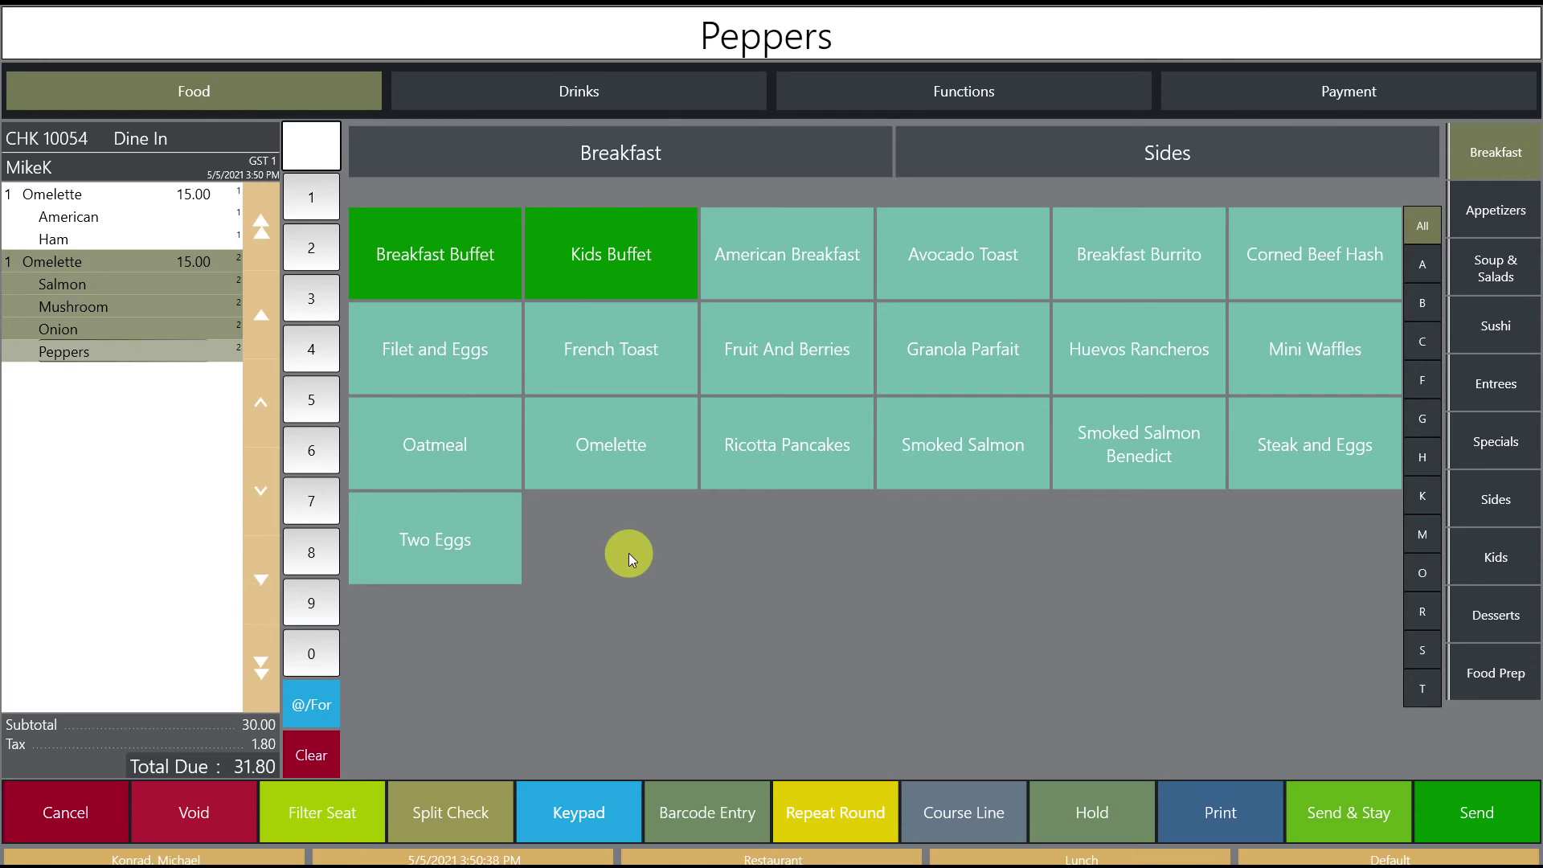
Add a seat 1 Omelette, confirm a topping is required, then choose Sausage
left_click(599, 466)
left_click(687, 491)
left_click(724, 622)
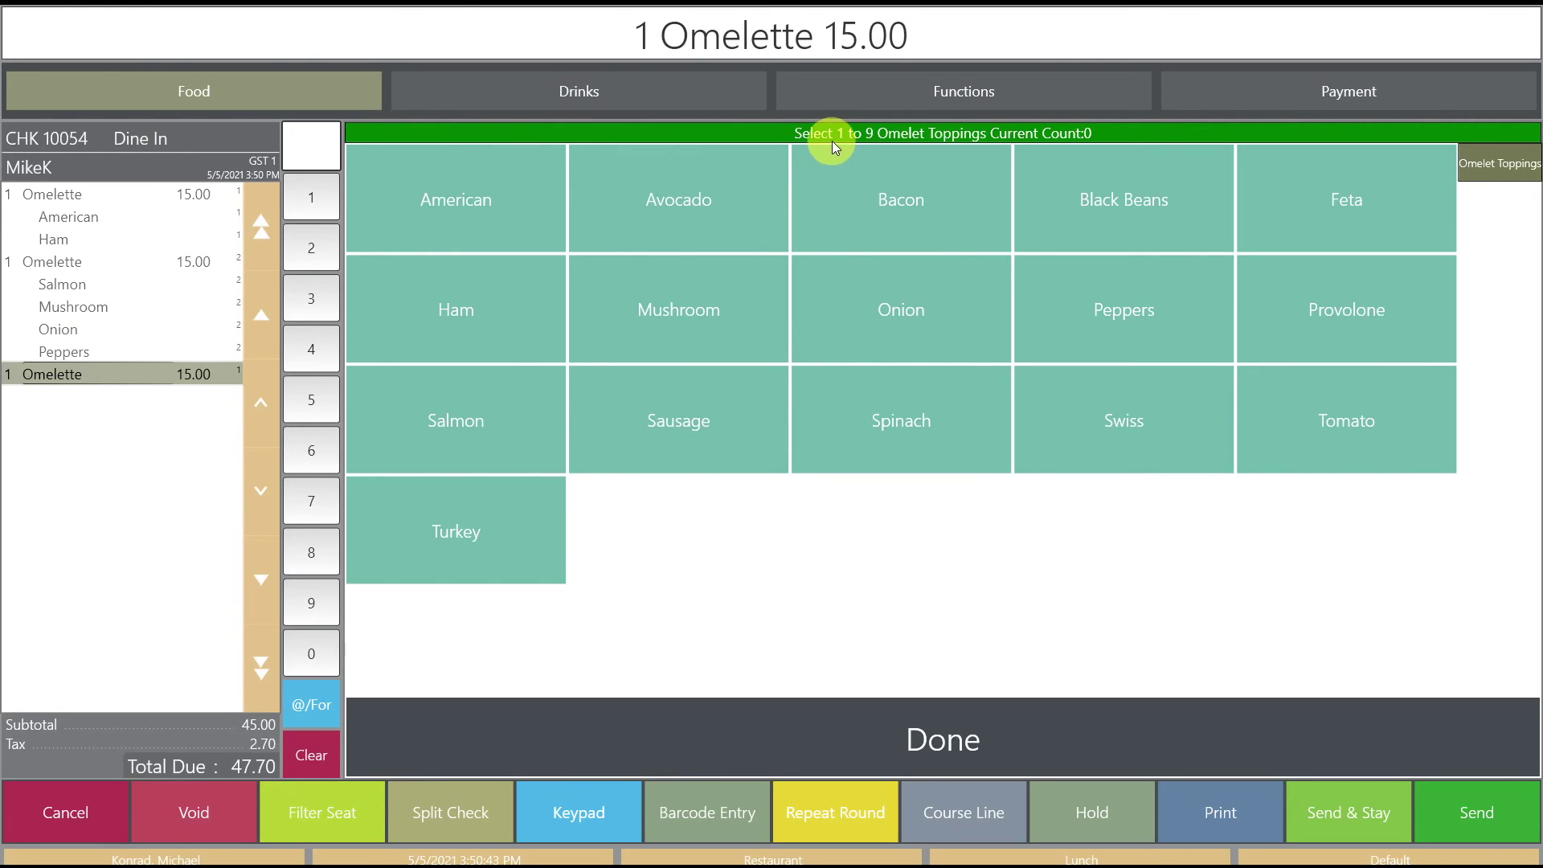
left_click(929, 745)
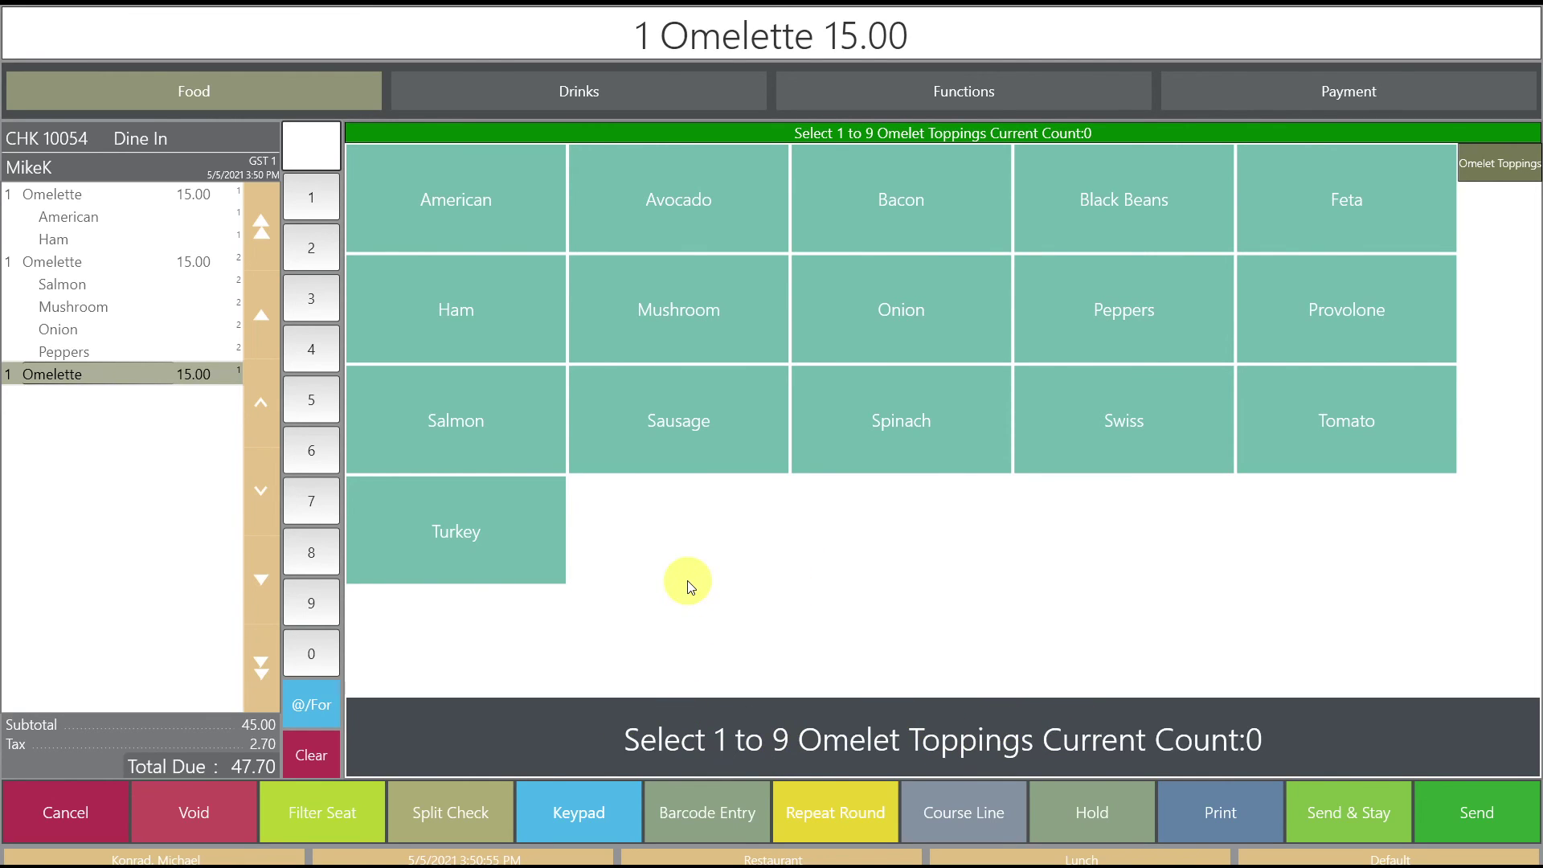
left_click(702, 447)
left_click(851, 738)
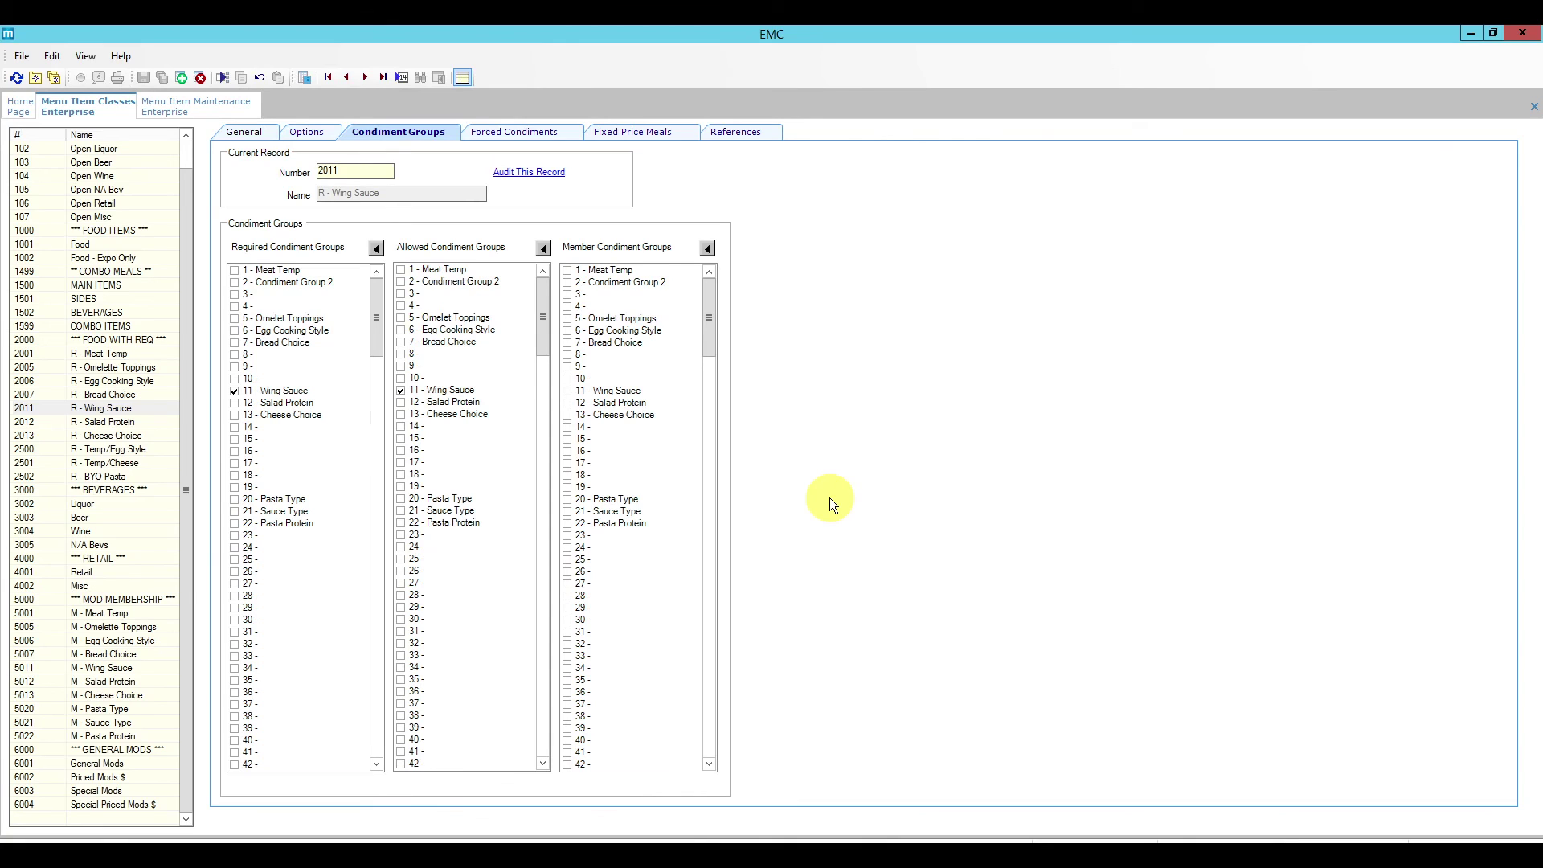
Open class 2500 R - Temp/Egg Style to show its required Meat Temp and Egg Cooking Style groups
left_click(129, 450)
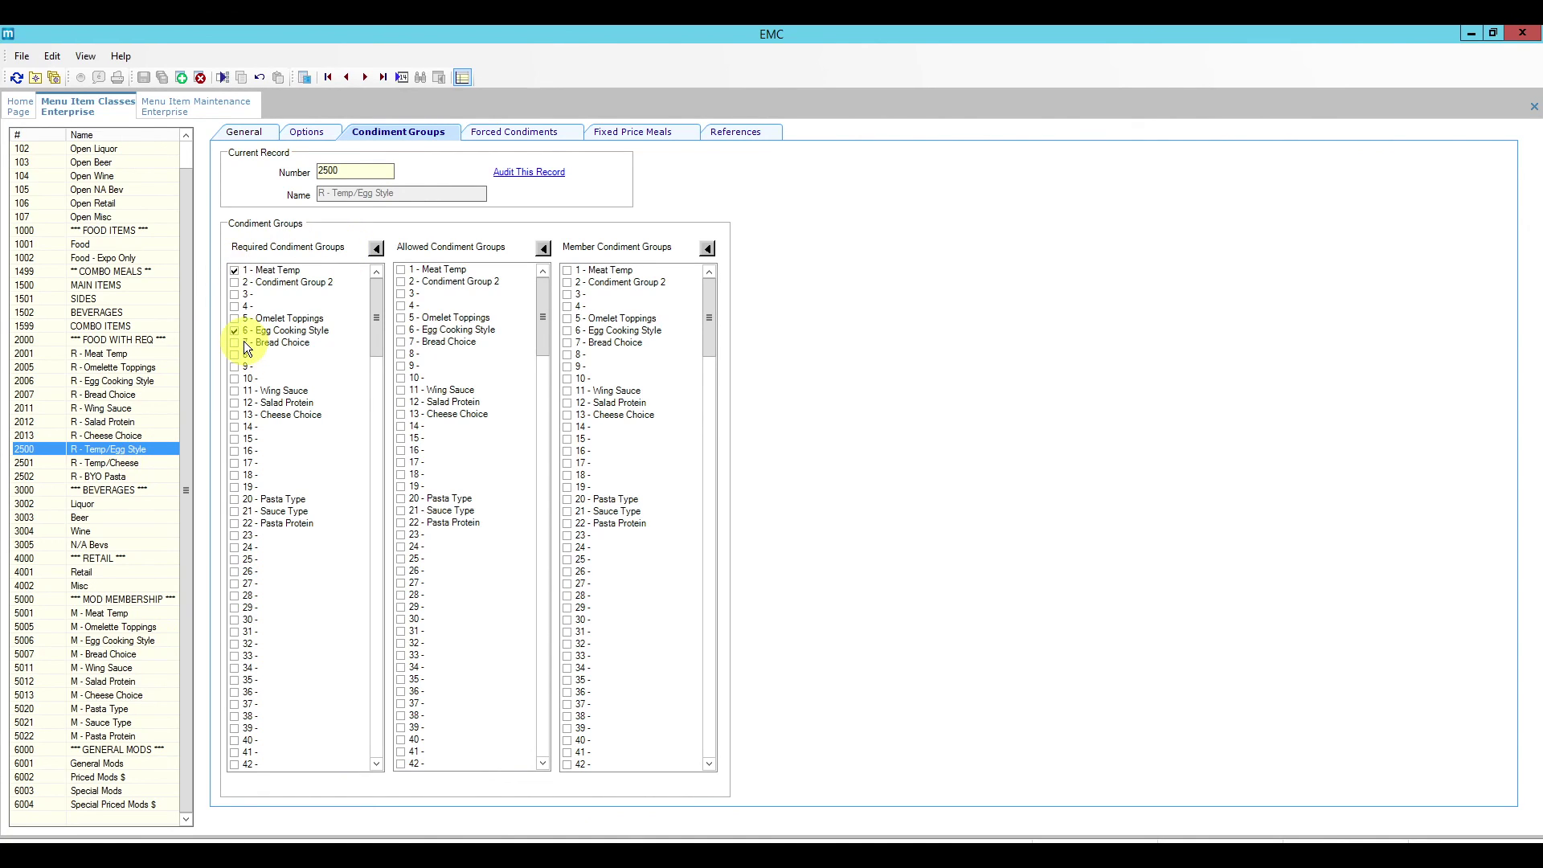
Tick 1 - Meat Temp and 6 - Egg Cooking Style under Allowed Condiment Groups
mouse_move(541, 307)
left_mouse_down()
mouse_move(561, 681)
mouse_move(543, 740)
mouse_move(545, 310)
left_mouse_up()
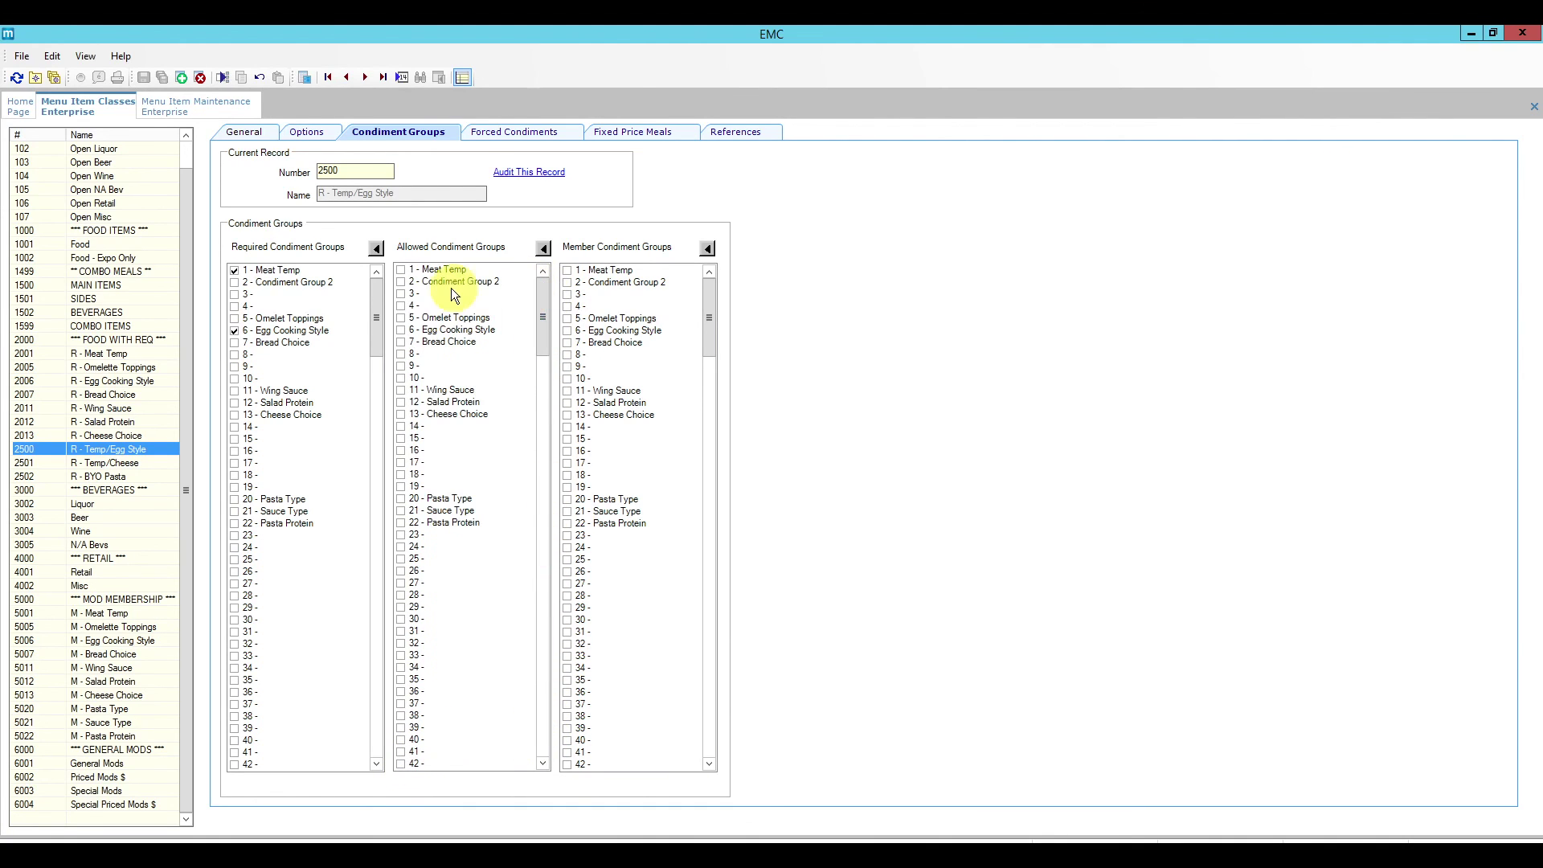
left_click(399, 269)
left_click(401, 329)
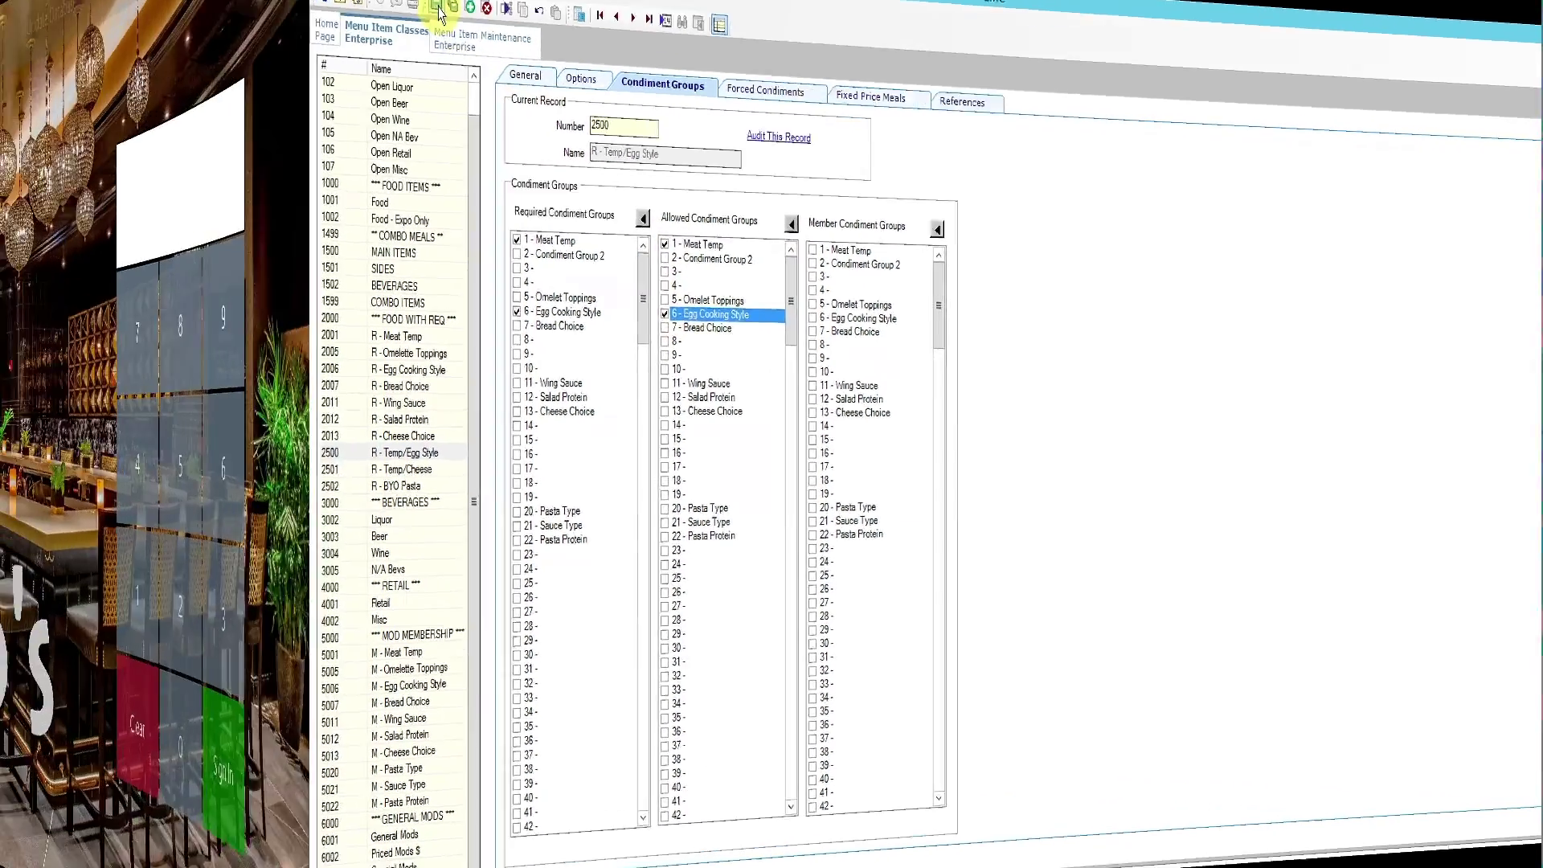